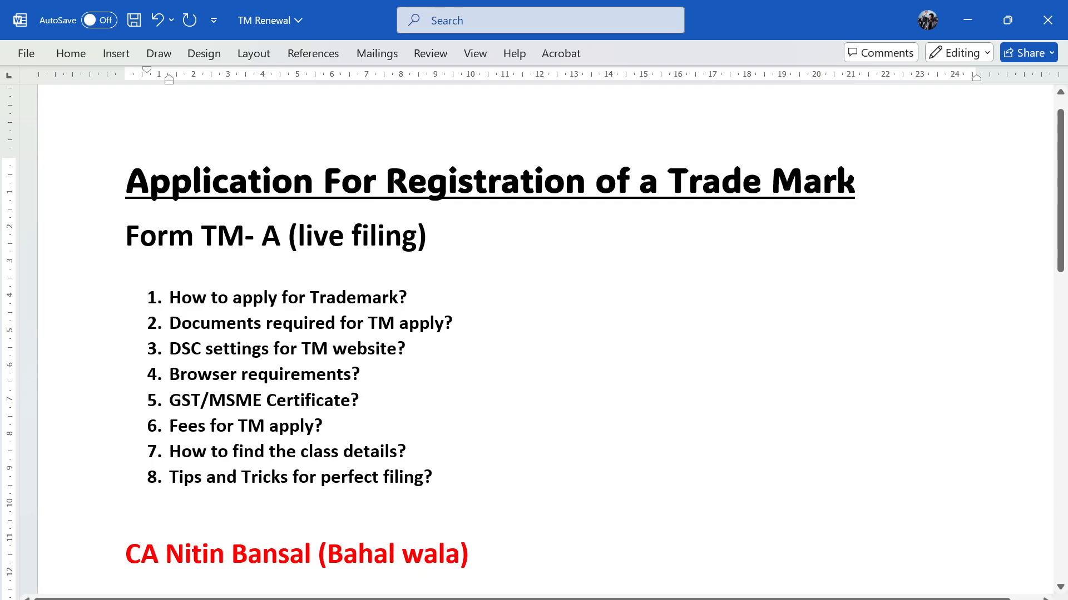
Step: From the Trade Marks site in Chrome, go to Comprehensive eFiling Services for Trade Marks, accepting the external-site prompt
{"action": "mouse_move", "coordinate": [211, 597]}
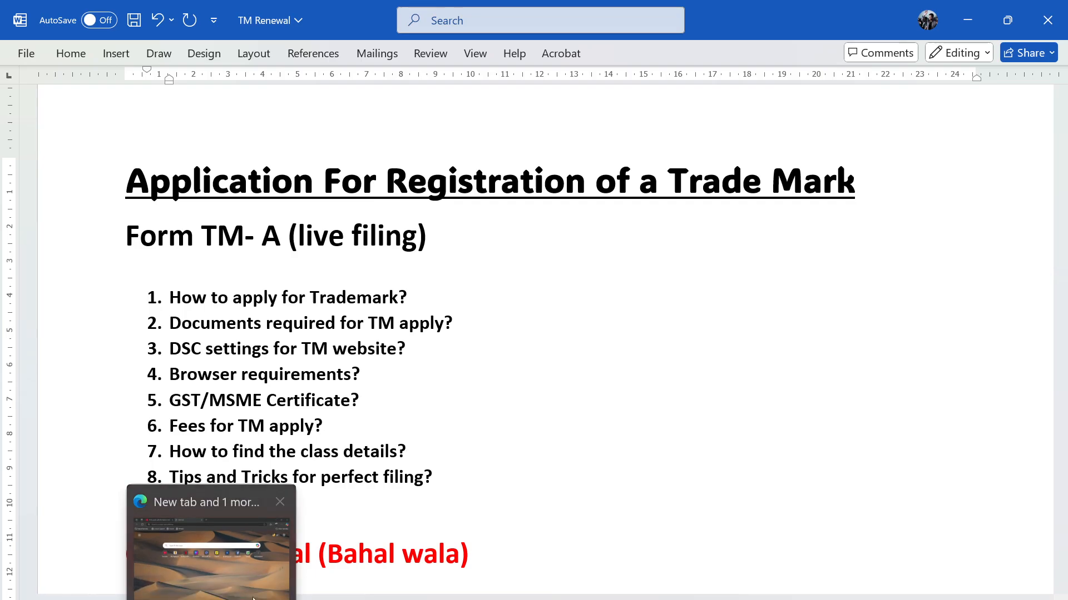
{"action": "mouse_move", "coordinate": [286, 598]}
{"action": "left_click", "coordinate": [290, 560]}
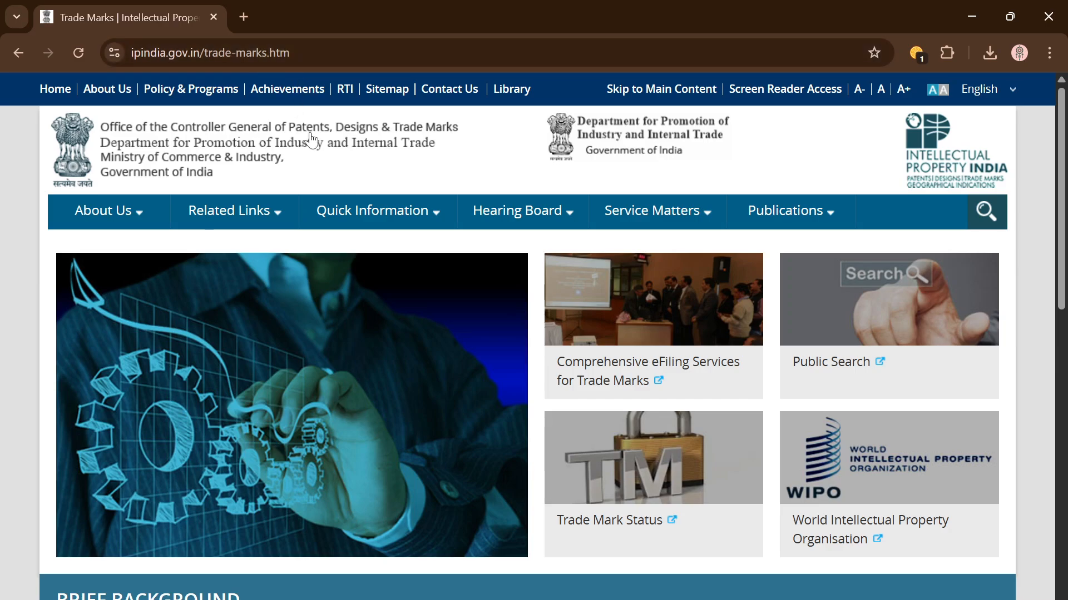
{"action": "mouse_move", "coordinate": [309, 211]}
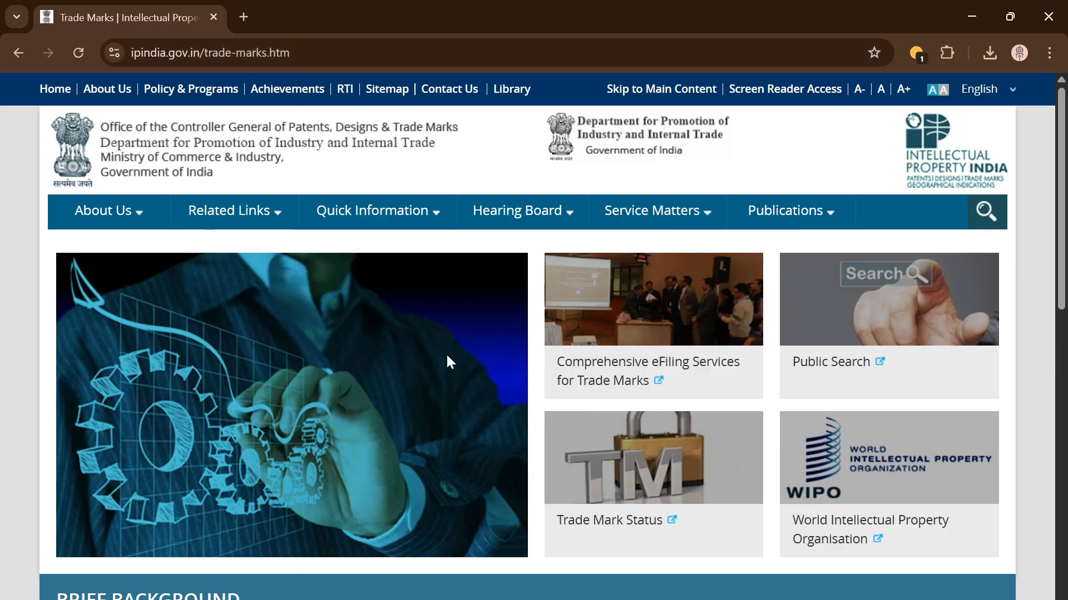
{"action": "left_click", "coordinate": [621, 370]}
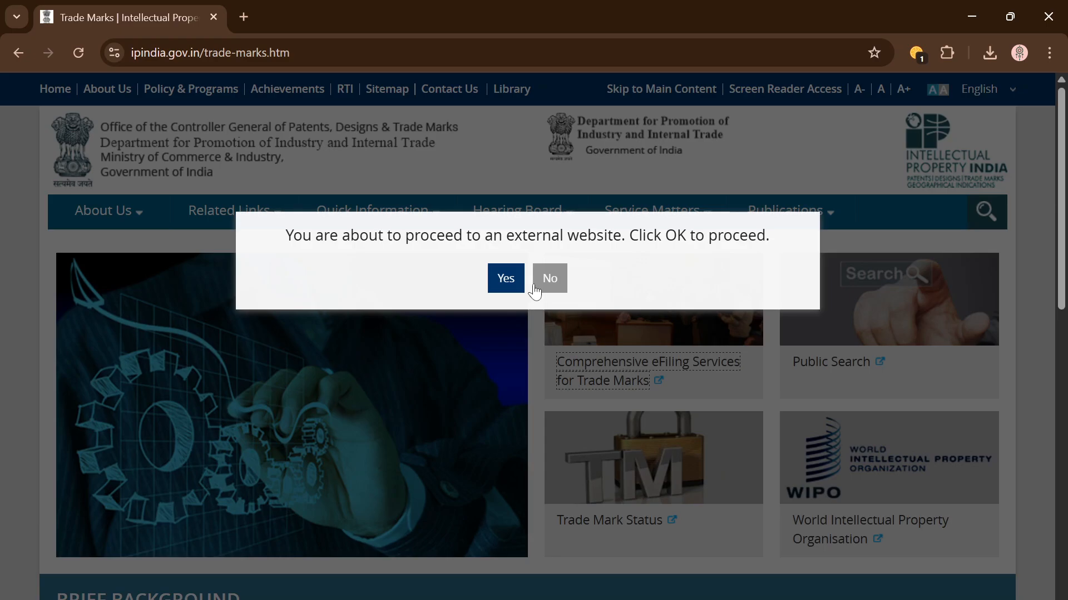
{"action": "left_click", "coordinate": [502, 280]}
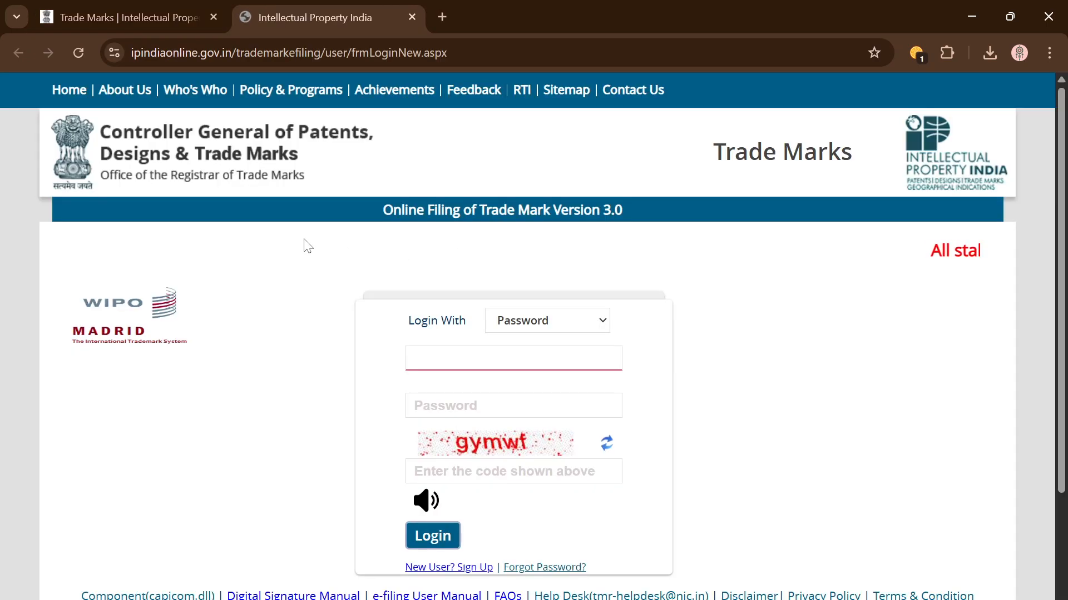
Step: Scroll through the Online Filing of Trade Mark Version 3.0 login page
{"action": "scroll", "coordinate": [300, 344], "scroll_direction": "down", "scroll_amount": 3}
{"action": "scroll", "coordinate": [301, 345], "scroll_direction": "up", "scroll_amount": 3}
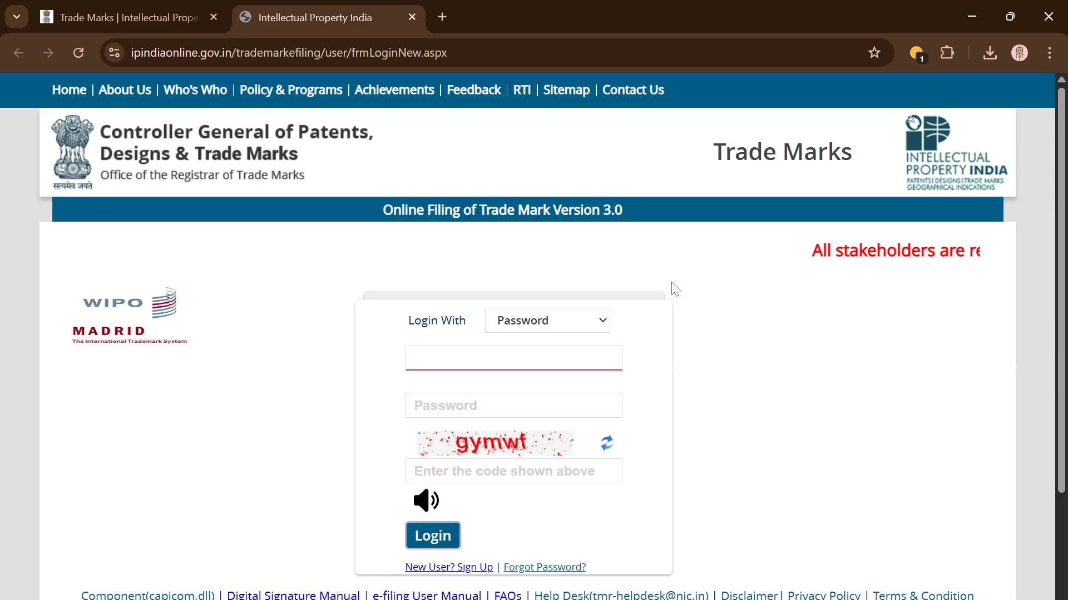
{"action": "scroll", "coordinate": [799, 364], "scroll_direction": "down", "scroll_amount": 2}
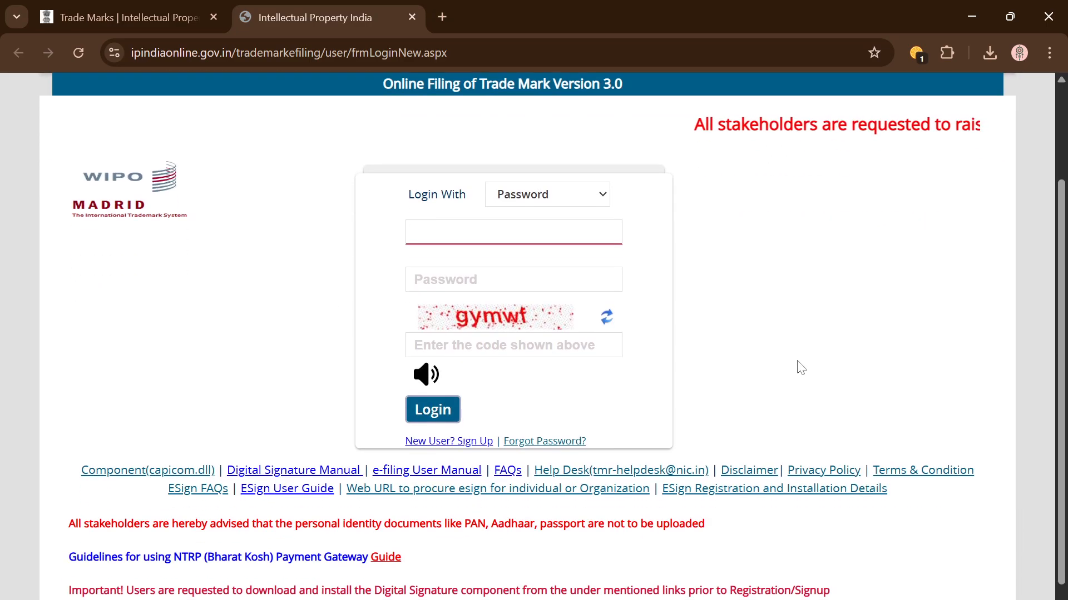
{"action": "scroll", "coordinate": [790, 356], "scroll_direction": "up", "scroll_amount": 1}
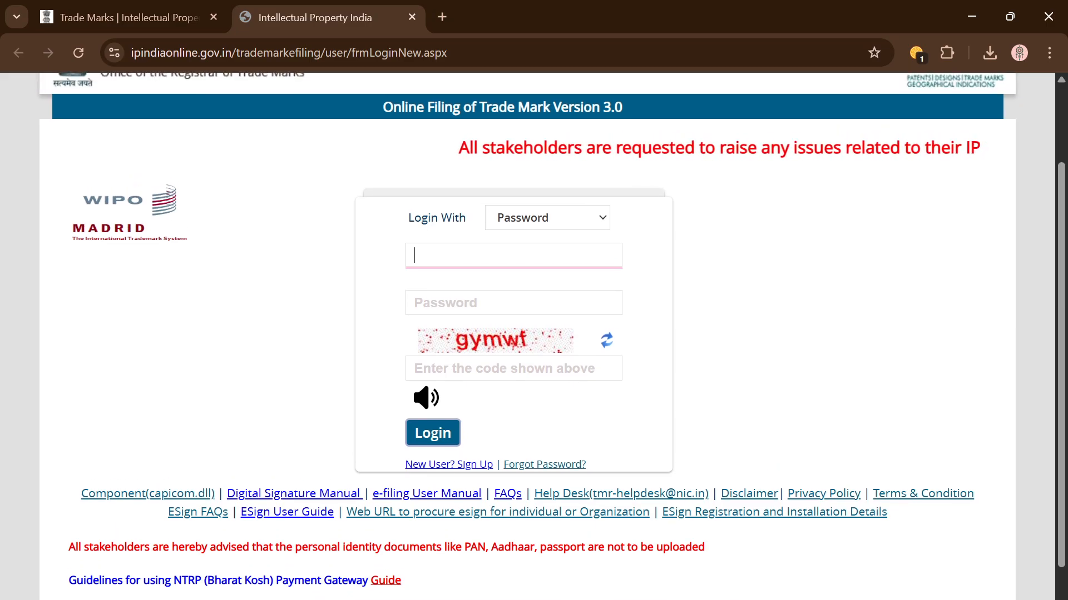
{"action": "scroll", "coordinate": [211, 256], "scroll_direction": "up", "scroll_amount": 2}
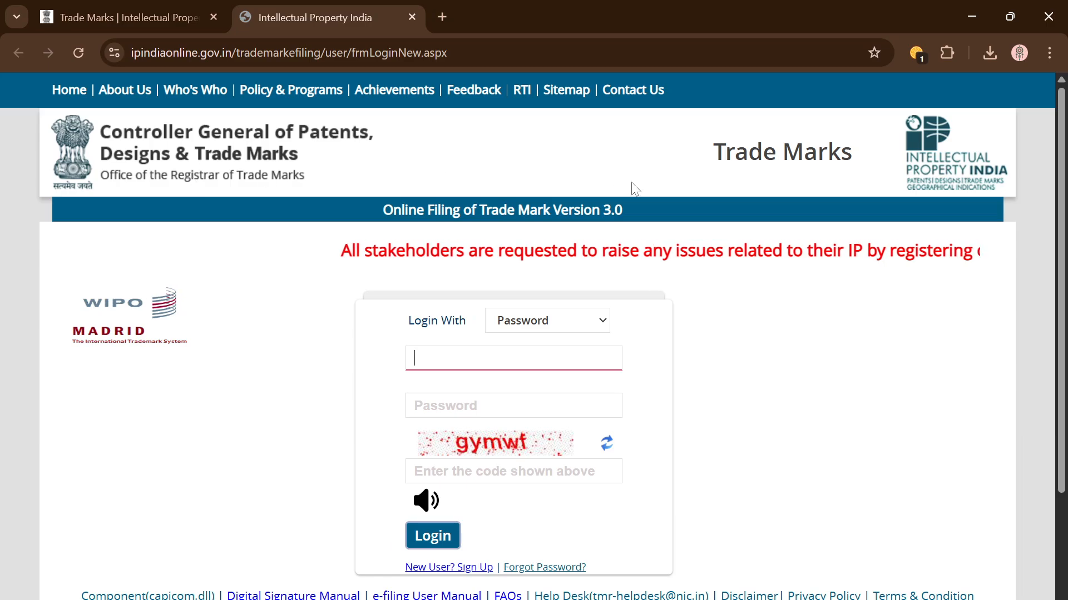
{"action": "scroll", "coordinate": [712, 395], "scroll_direction": "down", "scroll_amount": 2}
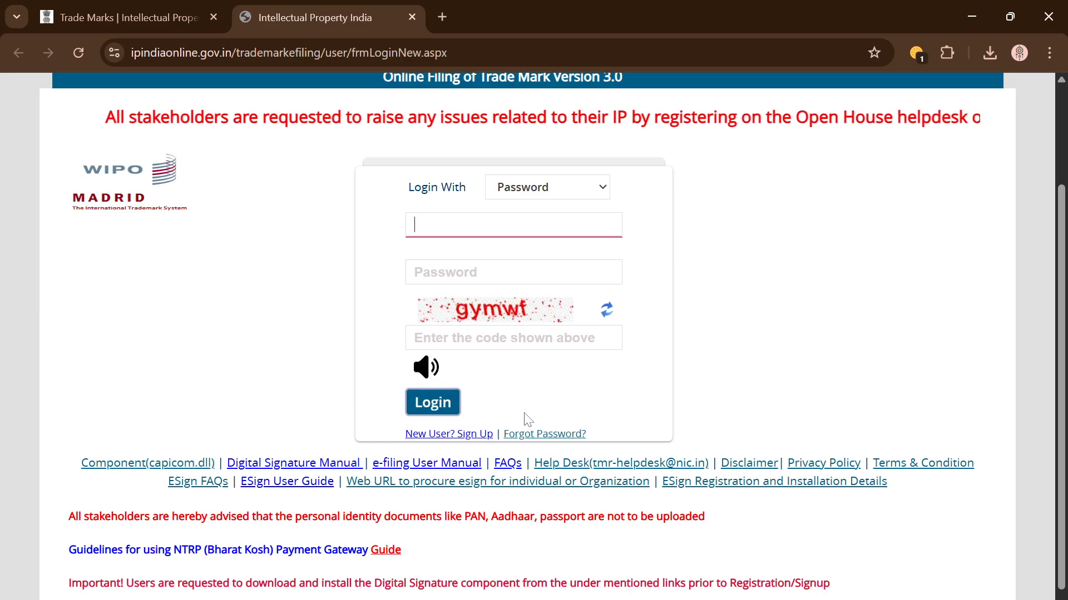
{"action": "scroll", "coordinate": [527, 420], "scroll_direction": "up", "scroll_amount": 1}
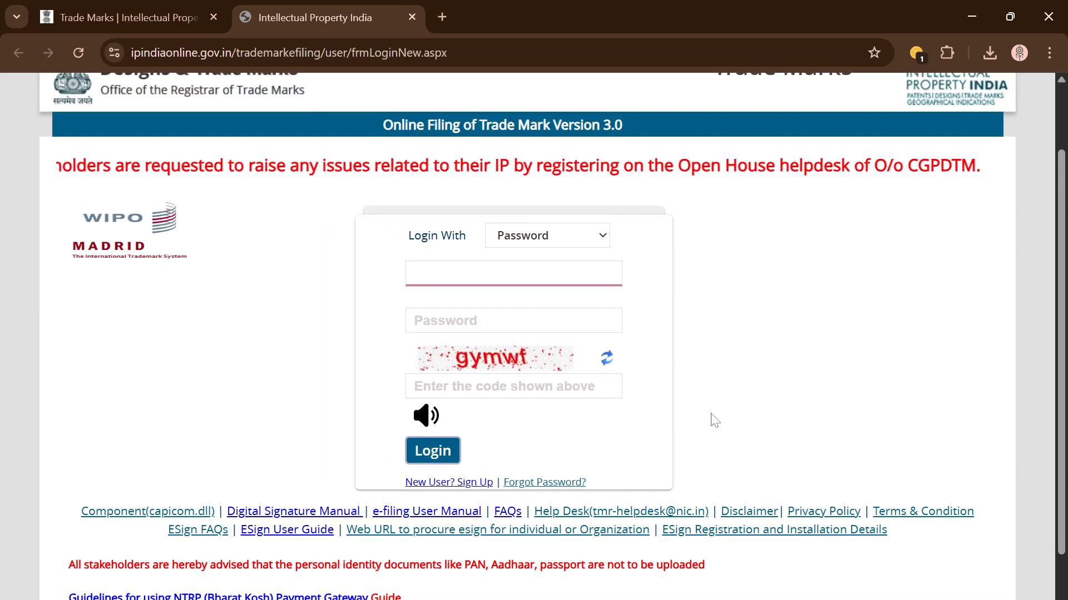
{"action": "scroll", "coordinate": [714, 421], "scroll_direction": "down", "scroll_amount": 1}
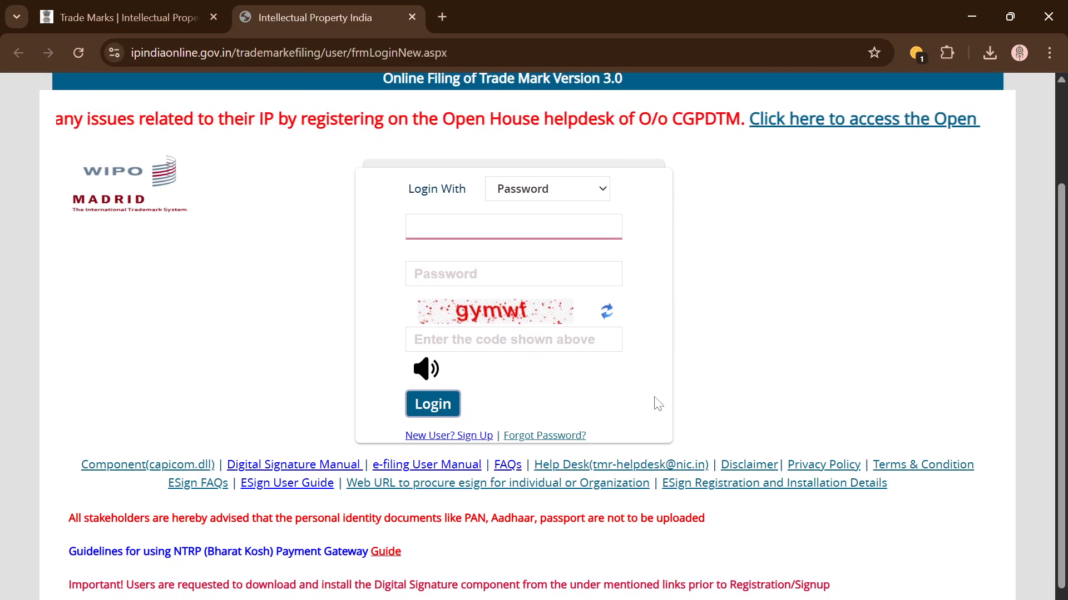
Step: Choose New User Sign Up and proceed for registration to the New User Registration Form
{"action": "left_click", "coordinate": [439, 437]}
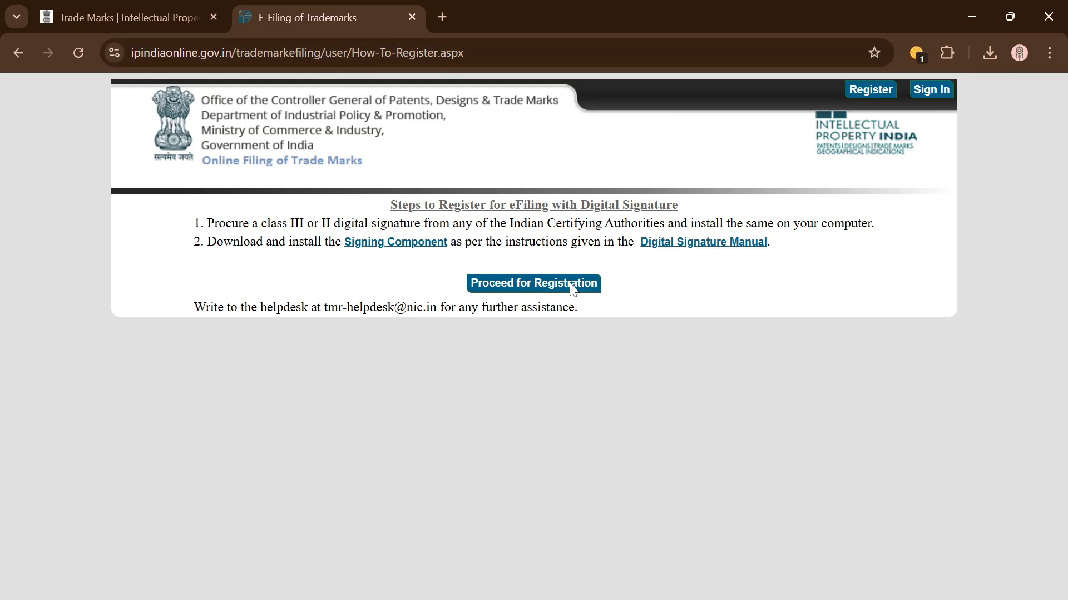
{"action": "left_click", "coordinate": [524, 286]}
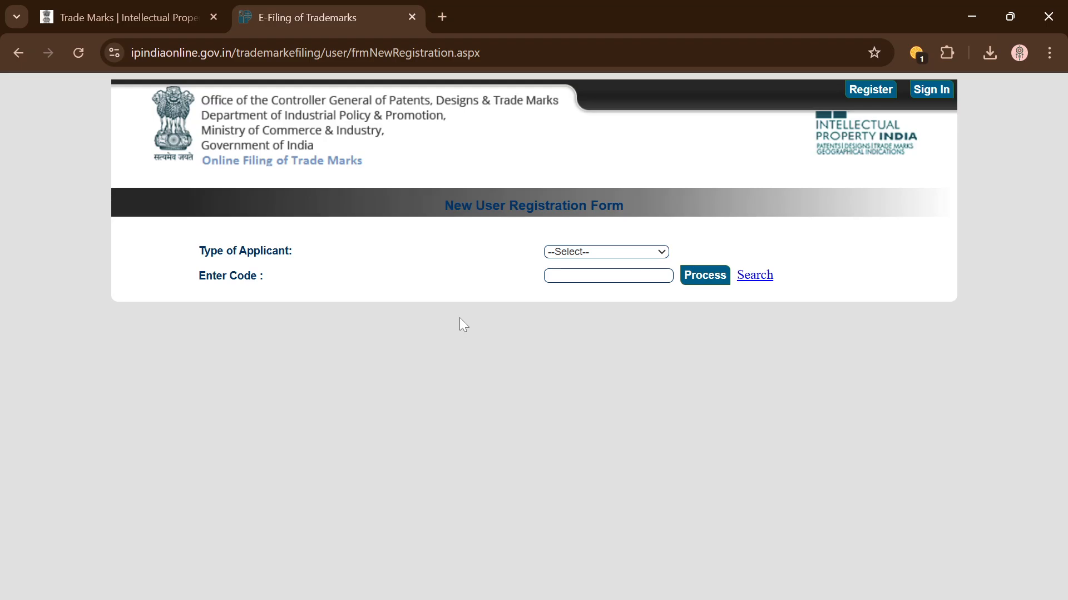
{"action": "mouse_move", "coordinate": [323, 599]}
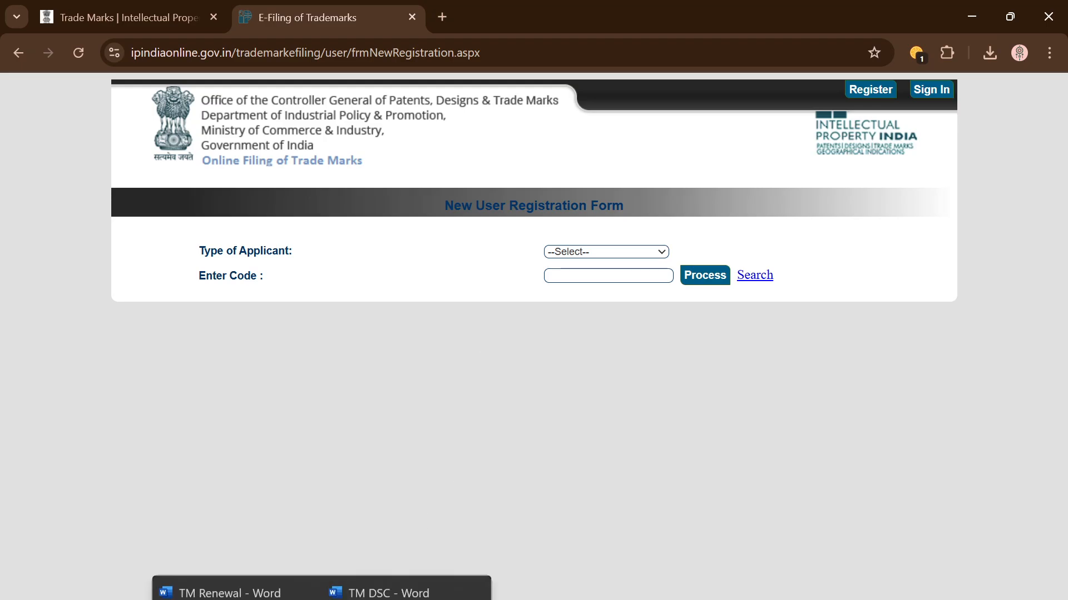
{"action": "left_click", "coordinate": [364, 572]}
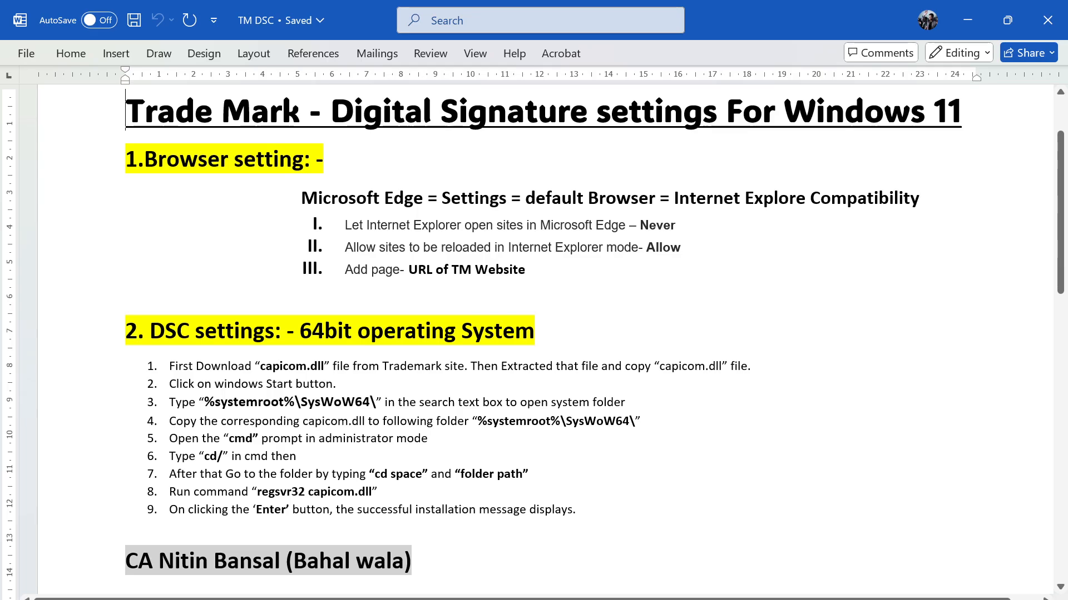
{"action": "key", "text": "alt+Tab"}
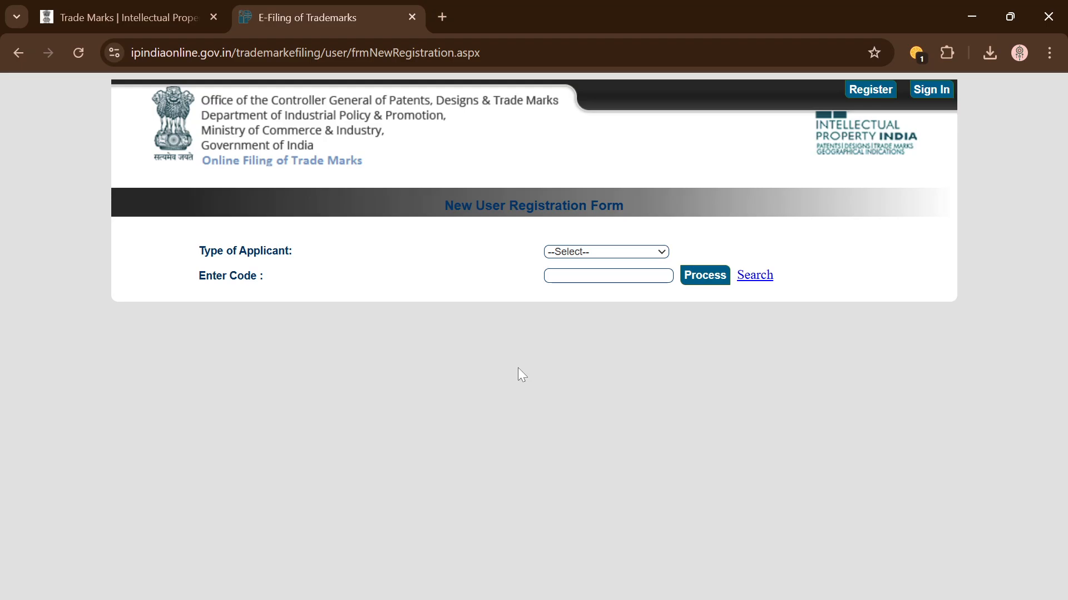
Step: Set the Type of Applicant to Proprietor
{"action": "left_click", "coordinate": [604, 251]}
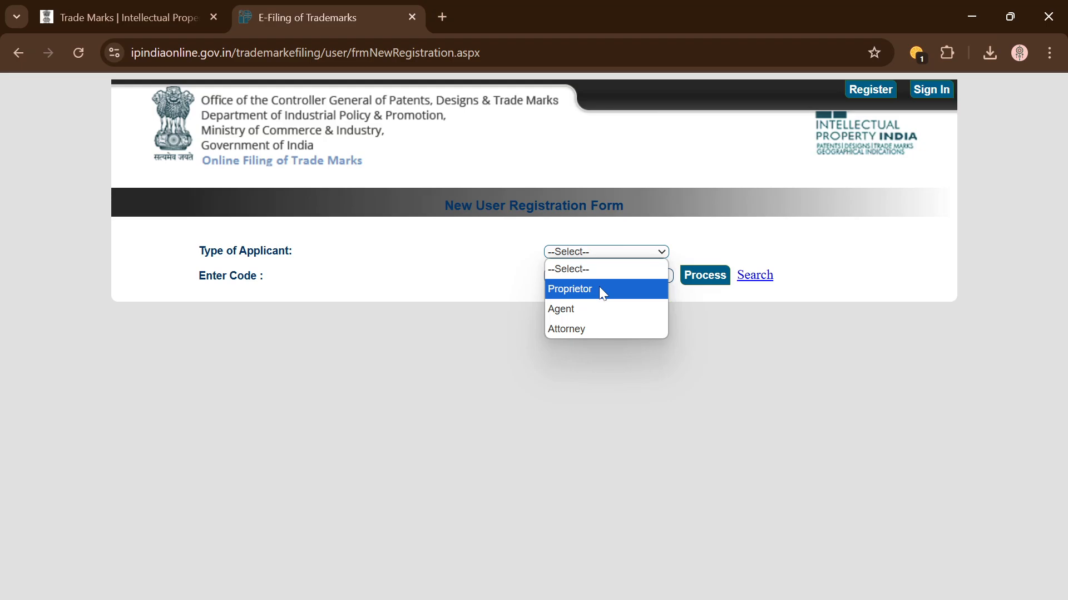
{"action": "left_click", "coordinate": [600, 290]}
{"action": "left_click", "coordinate": [591, 257]}
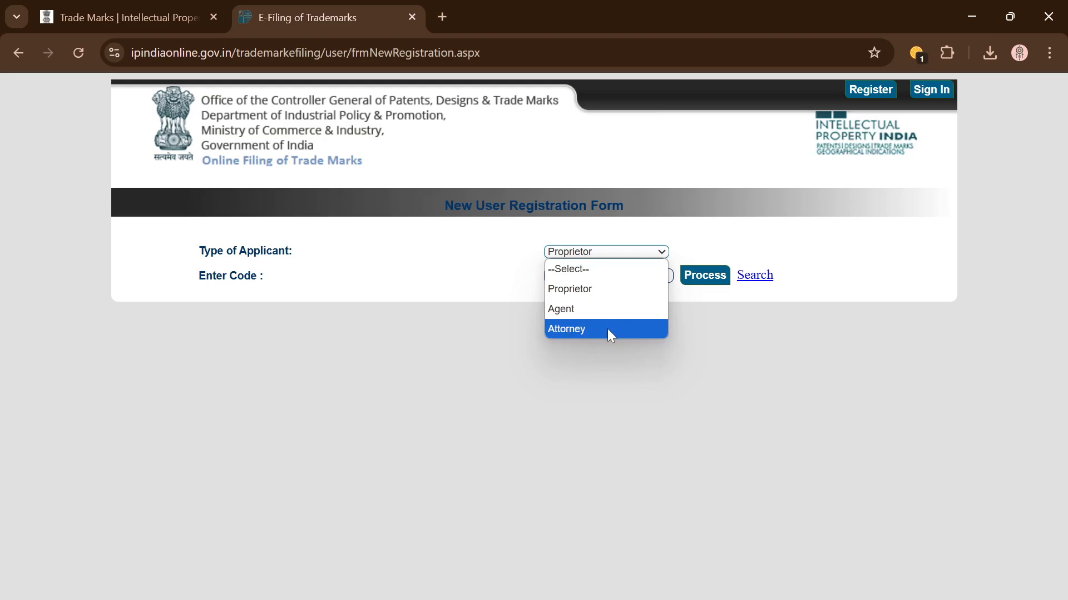
{"action": "left_click", "coordinate": [595, 289]}
{"action": "key", "text": "Tab"}
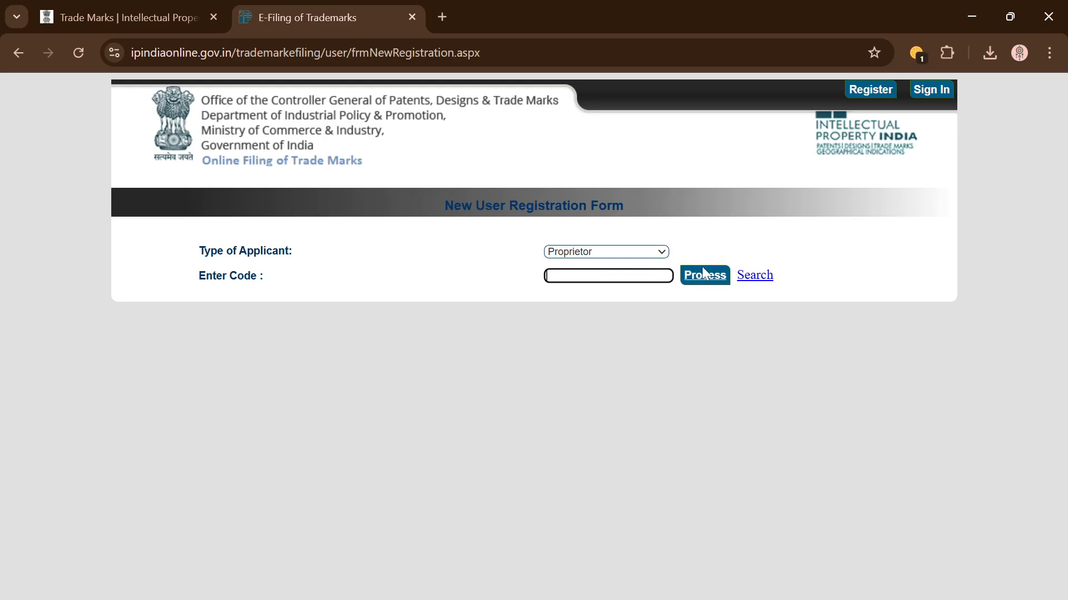
Step: Search existing proprietors by the applicant's name and submit the search
{"action": "left_click", "coordinate": [750, 280]}
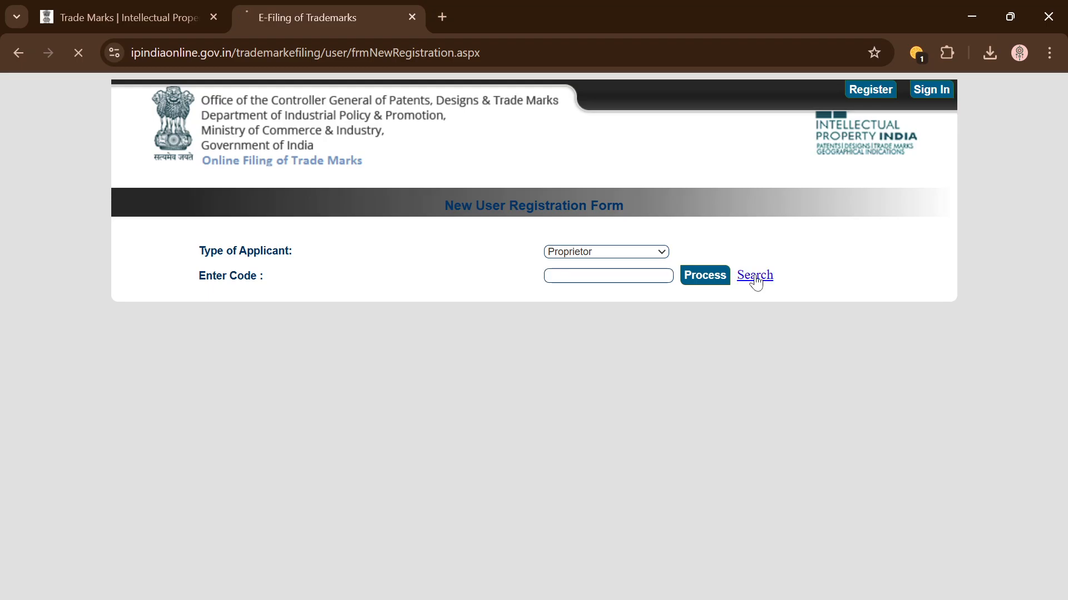
{"action": "left_click", "coordinate": [389, 250]}
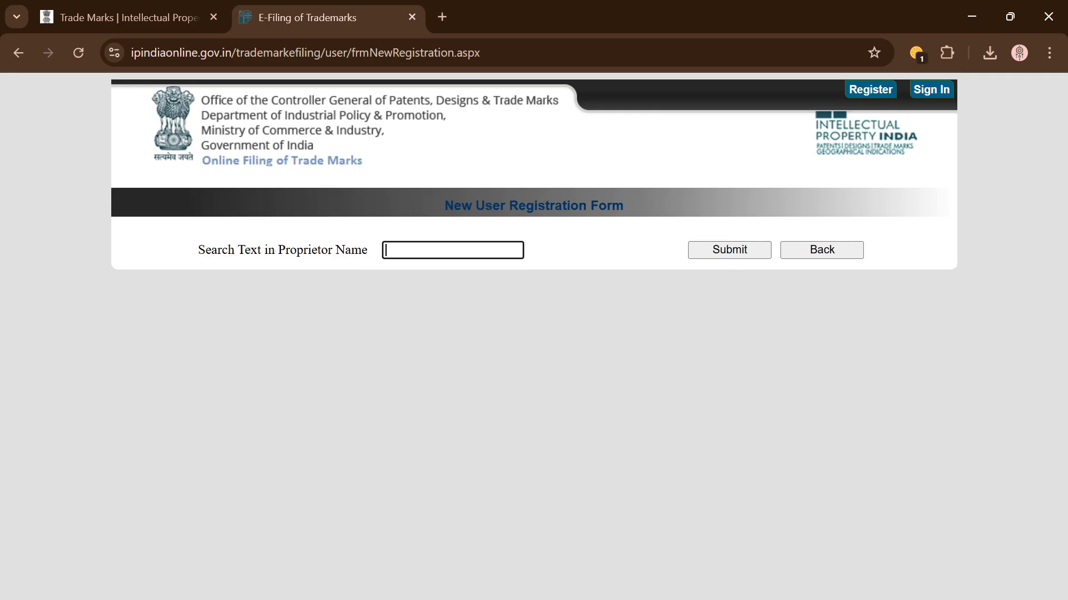
{"action": "type", "text": "Nitin"}
{"action": "left_click", "coordinate": [727, 249]}
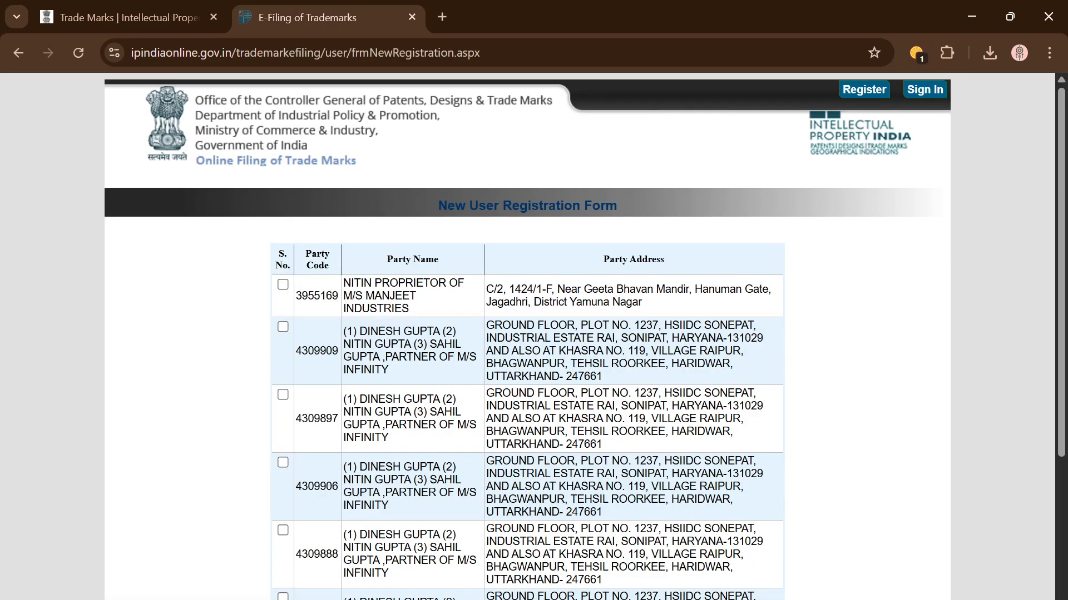
{"action": "scroll", "coordinate": [632, 316], "scroll_direction": "down", "scroll_amount": 4}
Step: Register a new Single Firm proprietor, entering the proprietor's name and address
{"action": "left_click", "coordinate": [504, 597]}
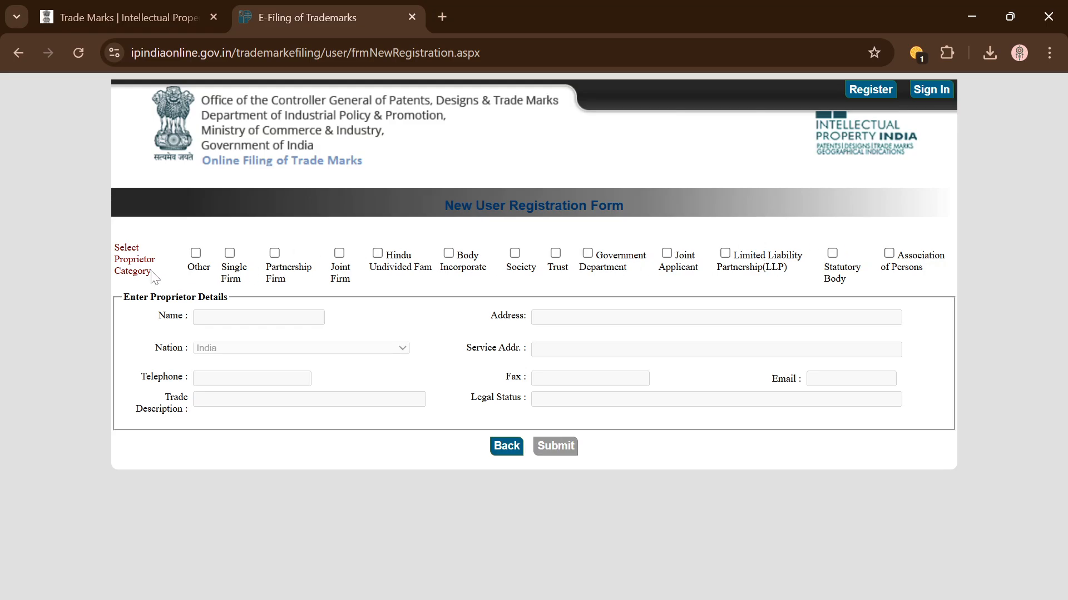
{"action": "left_click", "coordinate": [229, 253]}
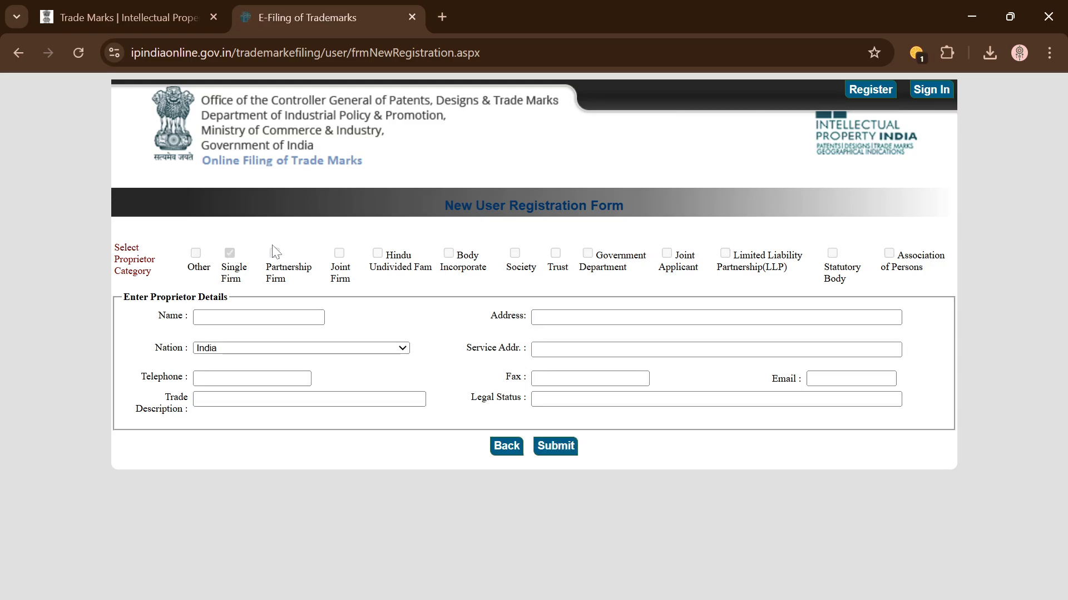
{"action": "left_click", "coordinate": [244, 318]}
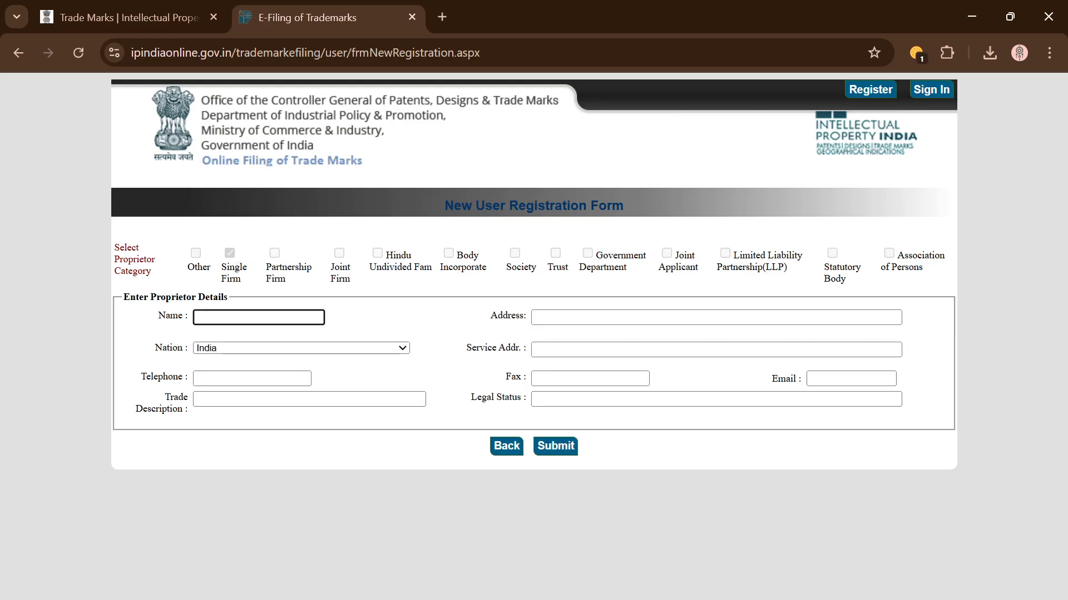
{"action": "key", "text": "Tab"}
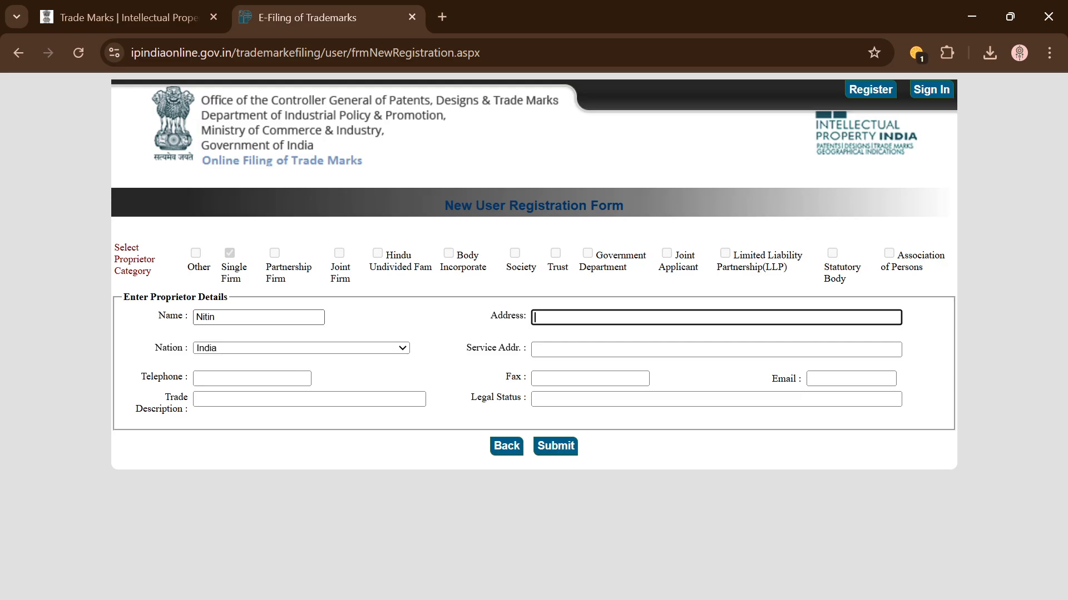
{"action": "key", "text": "shift+Tab"}
{"action": "key", "text": "Right"}
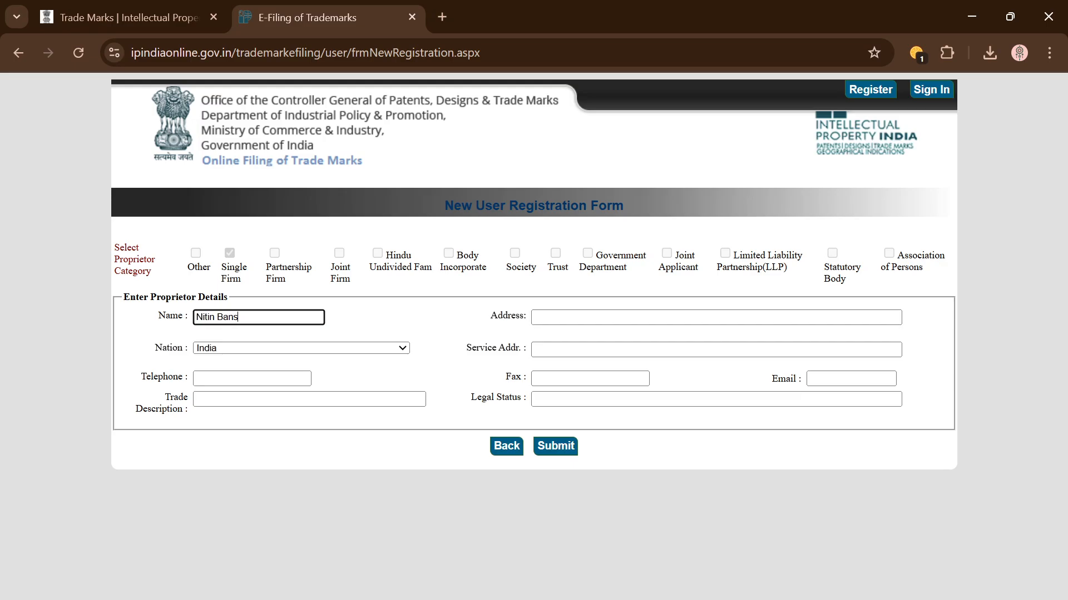
{"action": "key", "text": "Tab"}
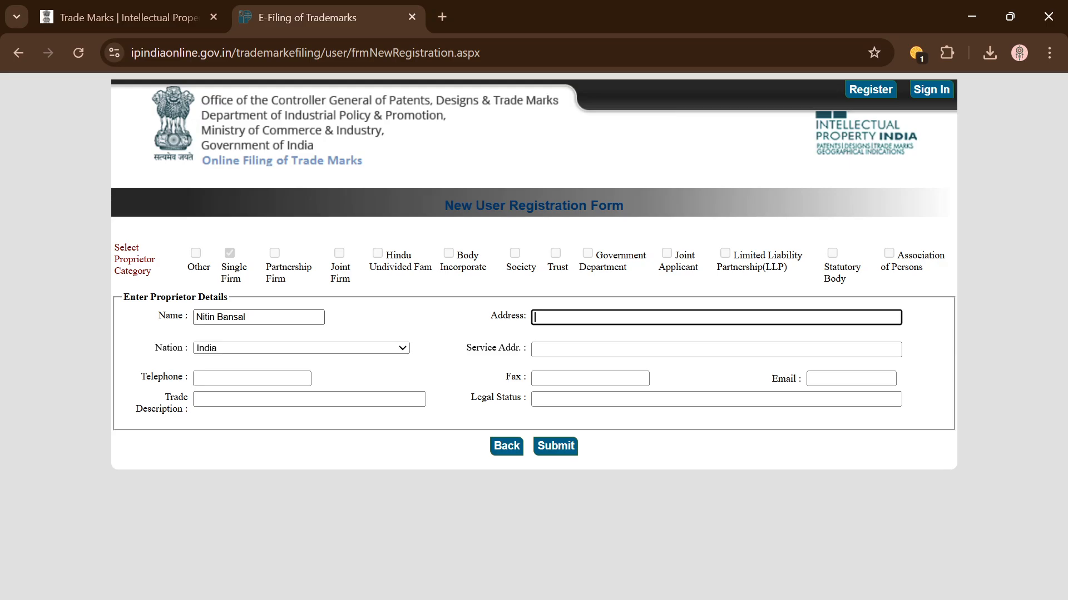
{"action": "type", "text": "Delhi"}
{"action": "key", "text": "Tab"}
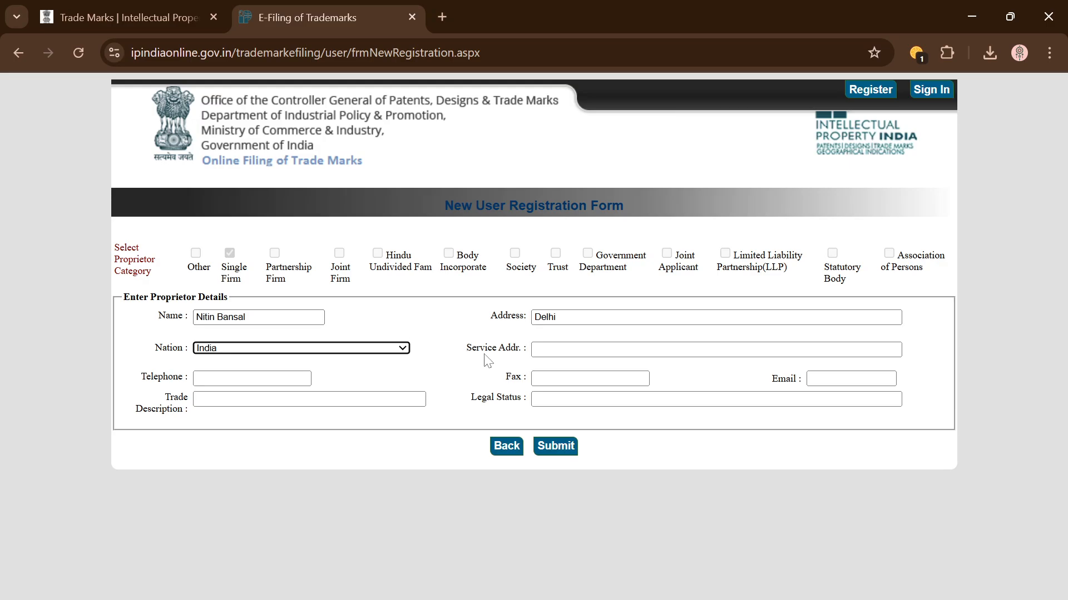
{"action": "key", "text": "Tab"}
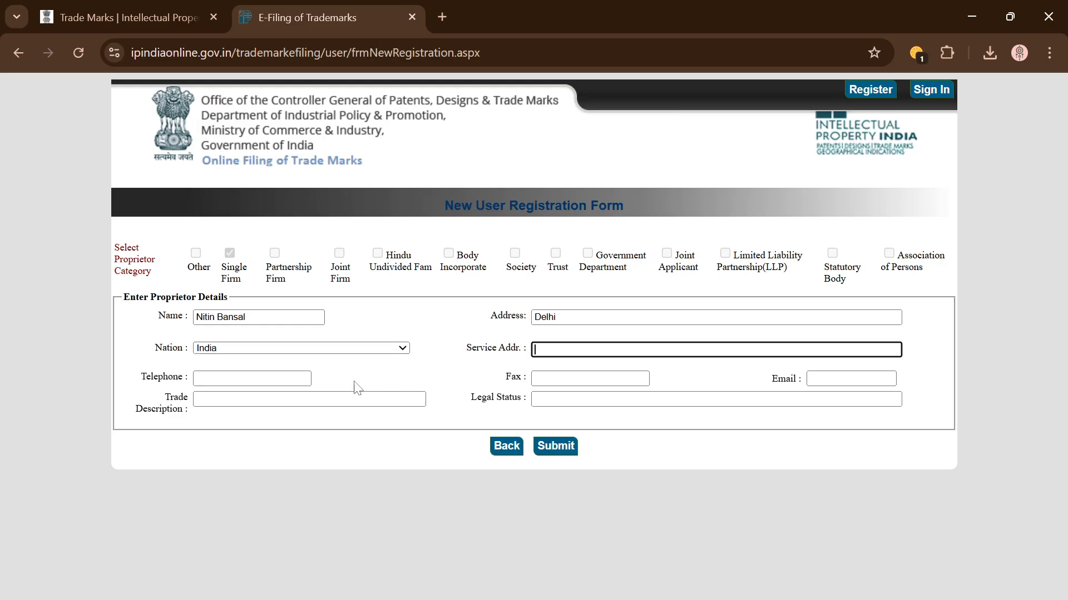
Step: Enter trade description 'Trader' and legal status 'IndividualProperitorship', then submit the proprietor details
{"action": "left_click", "coordinate": [267, 379]}
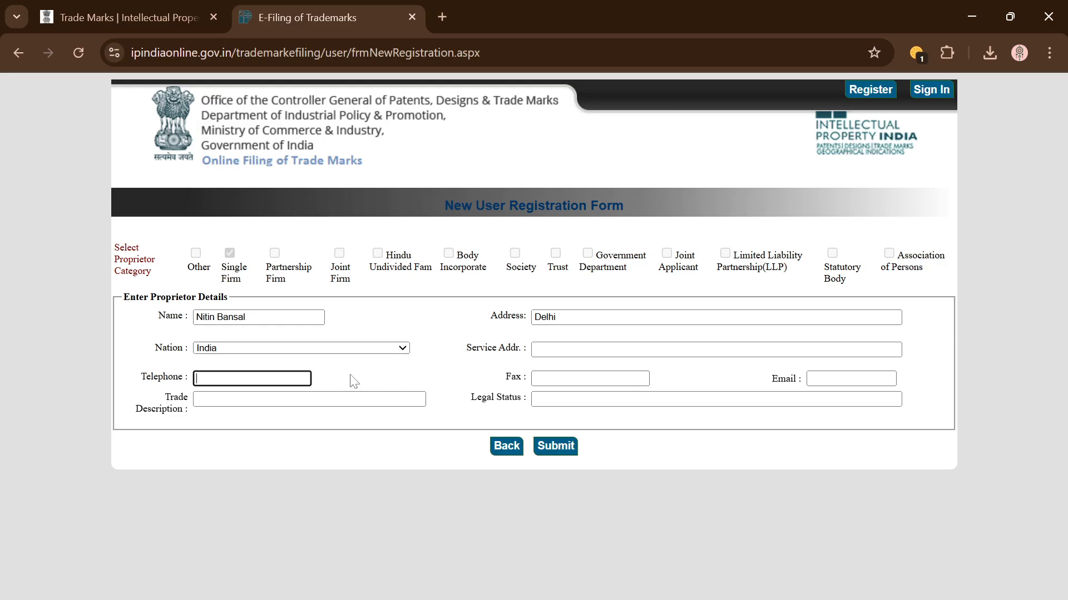
{"action": "left_click", "coordinate": [850, 380]}
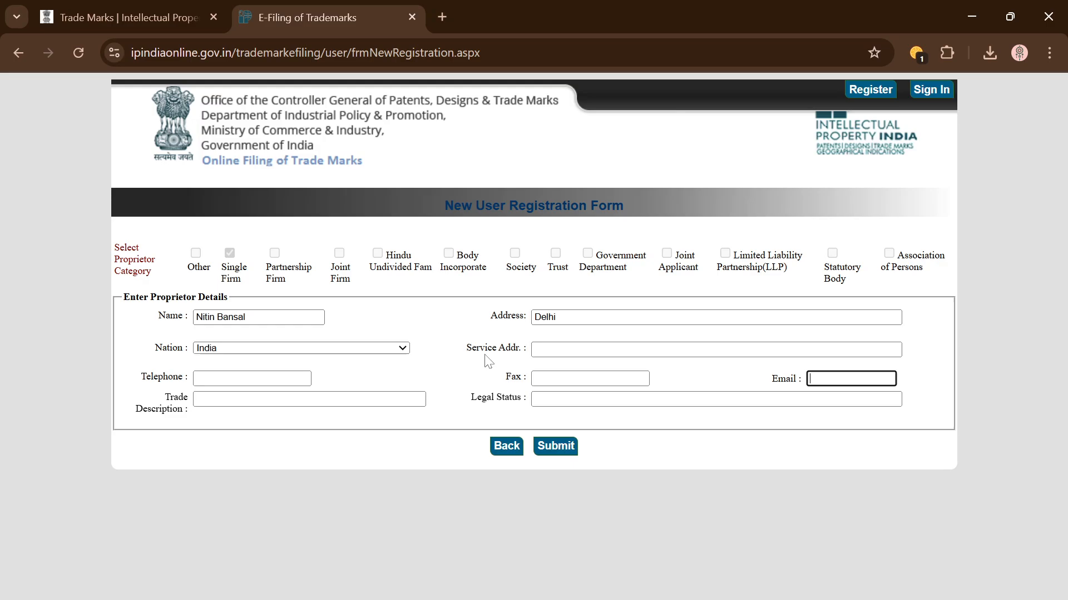
{"action": "left_click", "coordinate": [291, 400]}
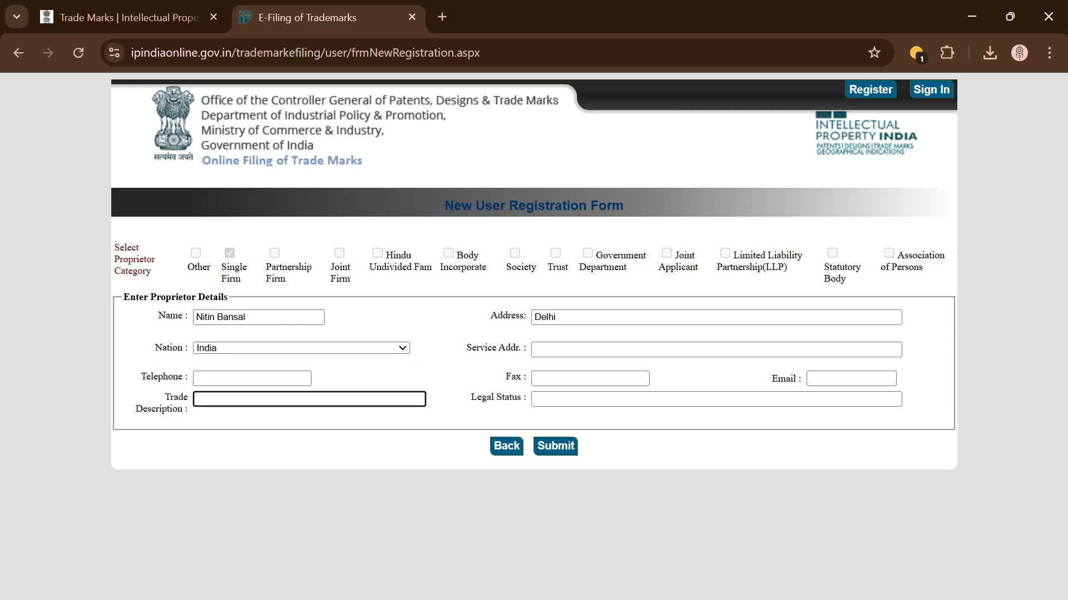
{"action": "type", "text": "Trader,"}
{"action": "key", "text": "Tab"}
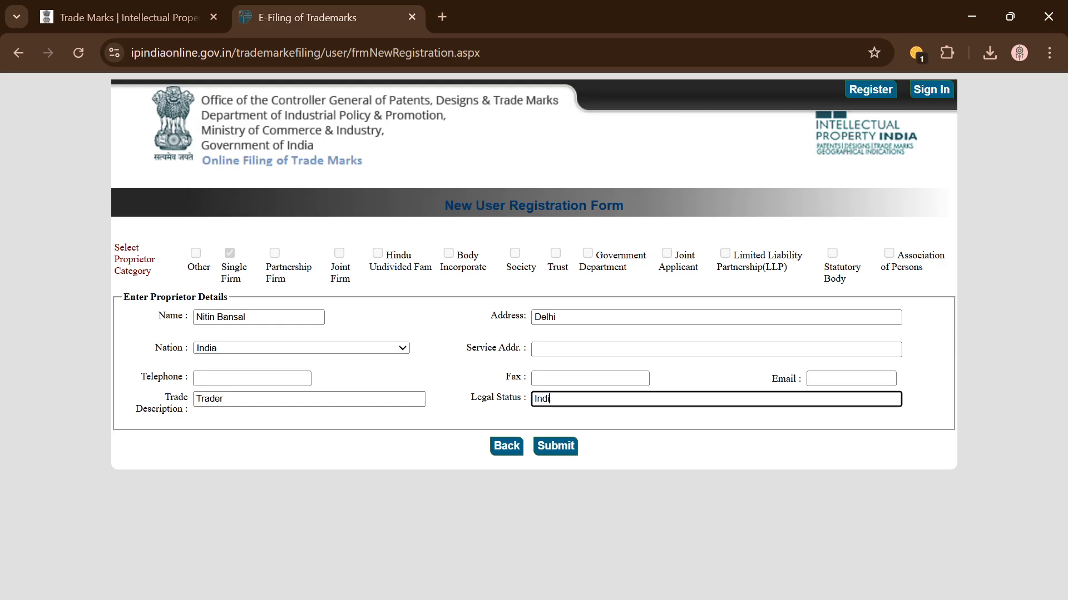
{"action": "type", "text": "Individual"}
{"action": "type", "text": "Proper"}
{"action": "type", "text": "itors"}
{"action": "type", "text": "hip"}
{"action": "left_click", "coordinate": [641, 427]}
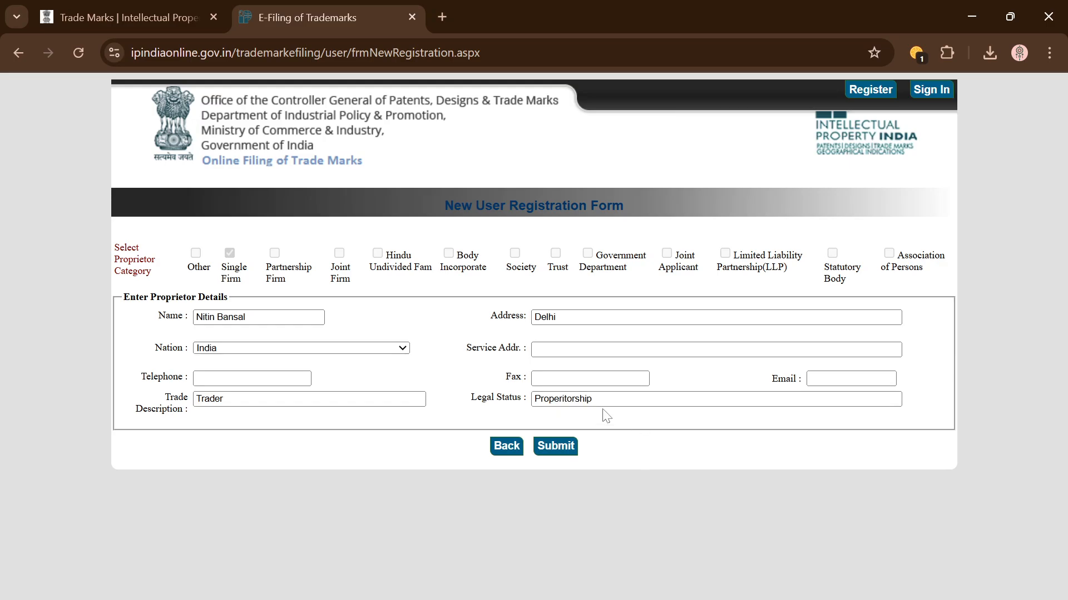
{"action": "left_click", "coordinate": [556, 446]}
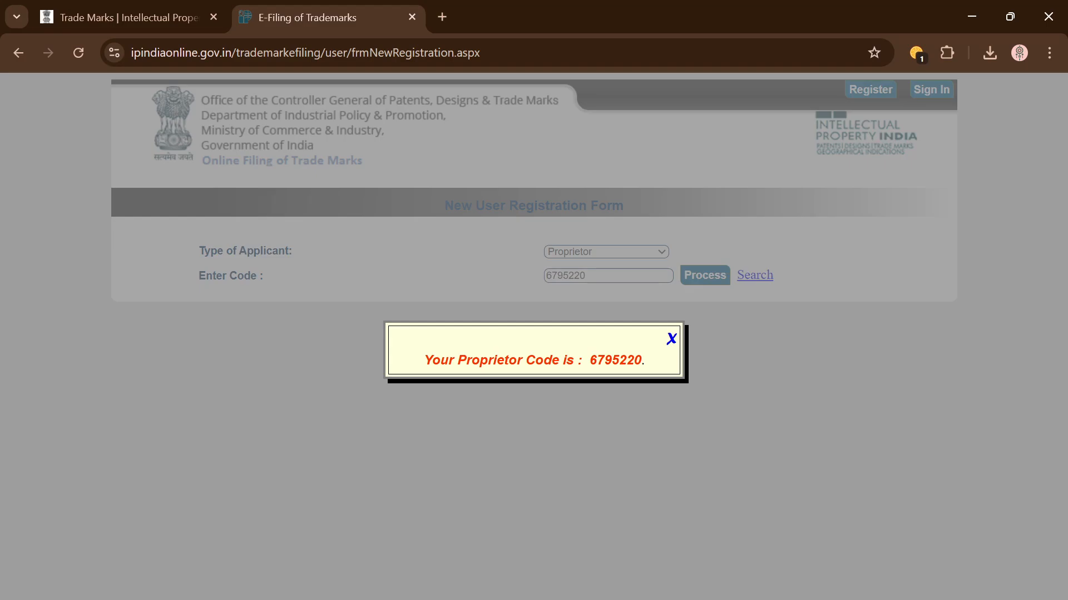
Step: Close the proprietor code notice and load the sign-up form for that code via Process
{"action": "left_click", "coordinate": [672, 341]}
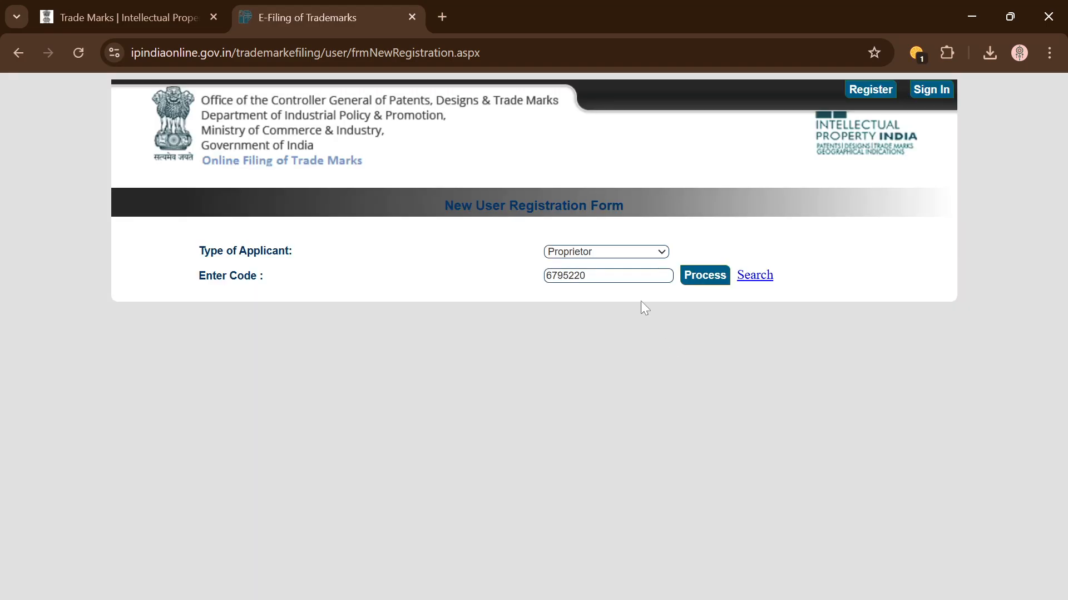
{"action": "left_click", "coordinate": [705, 276]}
{"action": "scroll", "coordinate": [457, 407], "scroll_direction": "down", "scroll_amount": 2}
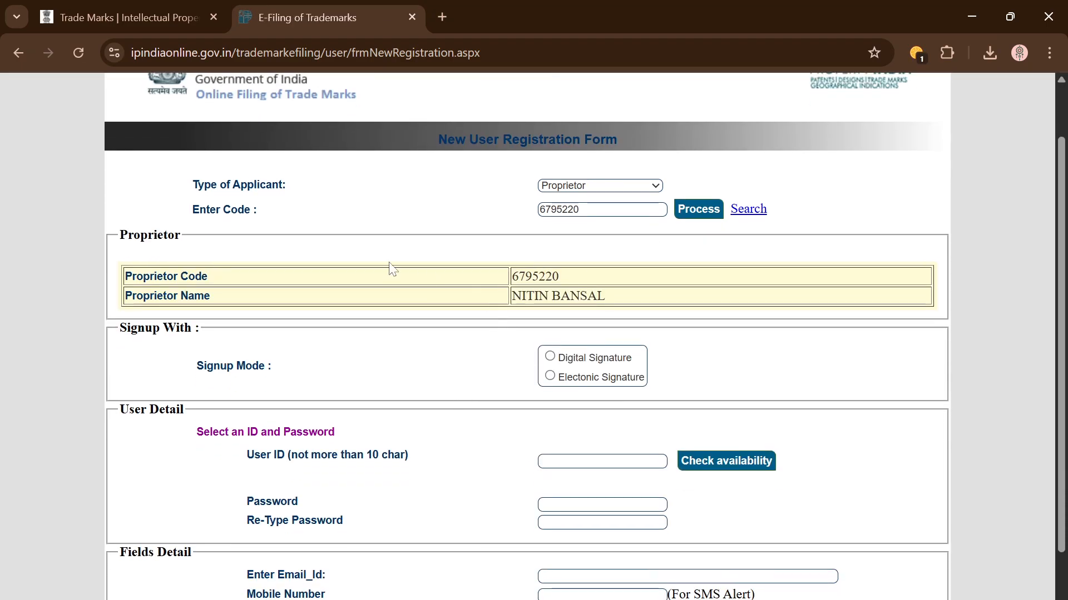
{"action": "scroll", "coordinate": [449, 376], "scroll_direction": "up", "scroll_amount": 3}
{"action": "scroll", "coordinate": [449, 375], "scroll_direction": "down", "scroll_amount": 2}
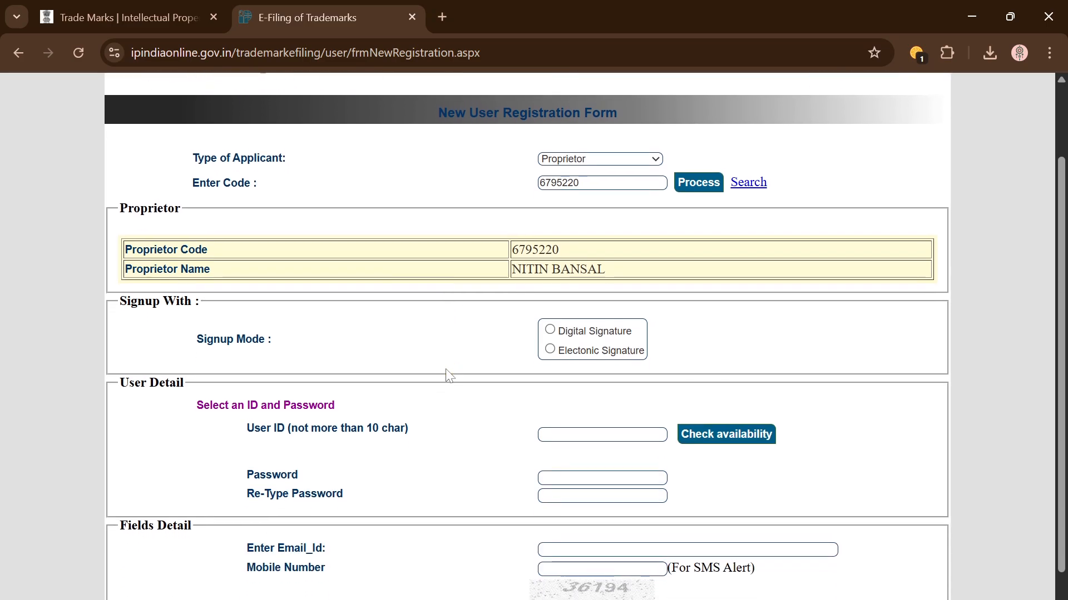
{"action": "scroll", "coordinate": [506, 365], "scroll_direction": "down", "scroll_amount": 1}
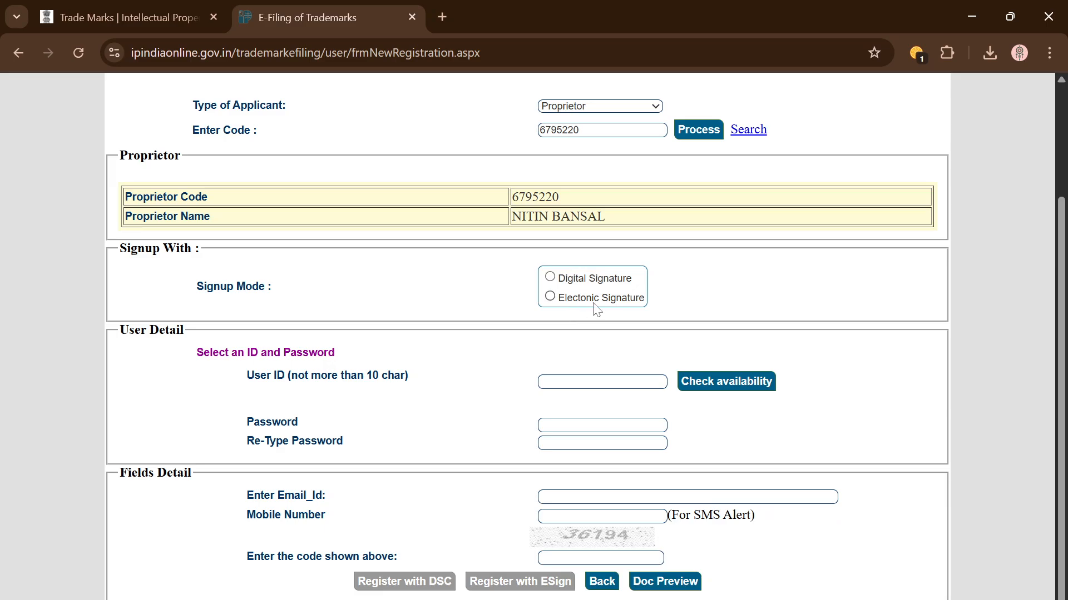
Step: Select Digital Signature as the signup mode and review the revealed form sections
{"action": "left_click", "coordinate": [550, 277]}
{"action": "scroll", "coordinate": [687, 375], "scroll_direction": "down", "scroll_amount": 2}
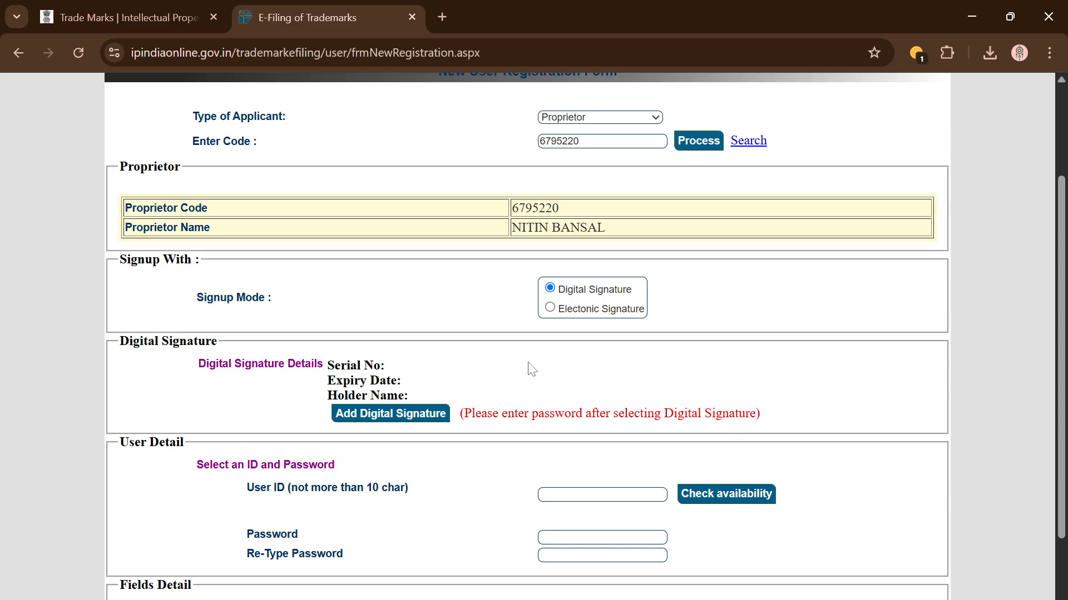
{"action": "scroll", "coordinate": [557, 365], "scroll_direction": "down", "scroll_amount": 1}
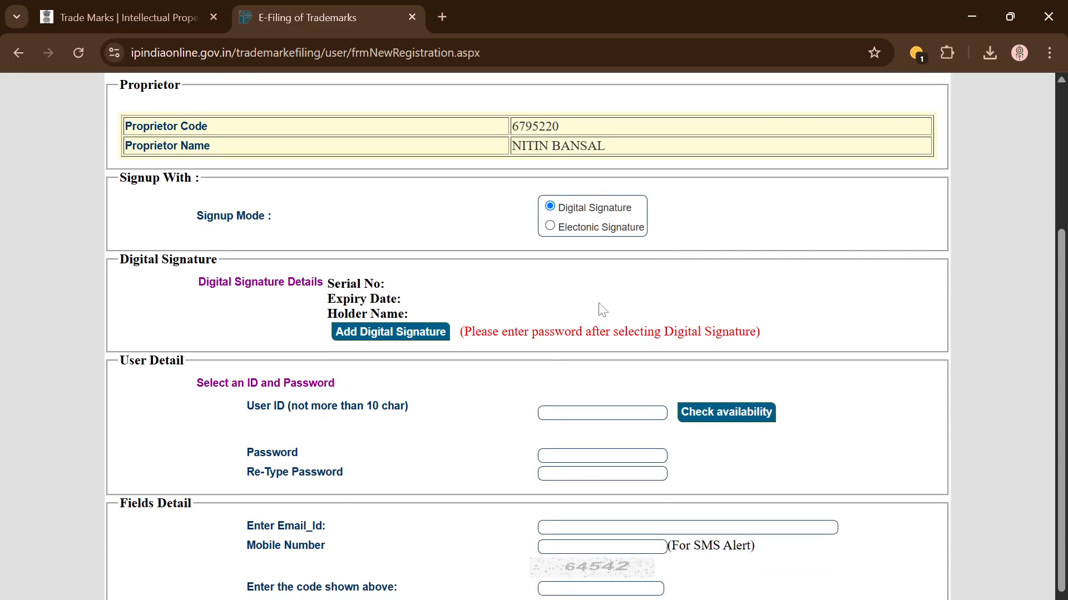
{"action": "scroll", "coordinate": [602, 310], "scroll_direction": "up", "scroll_amount": 1}
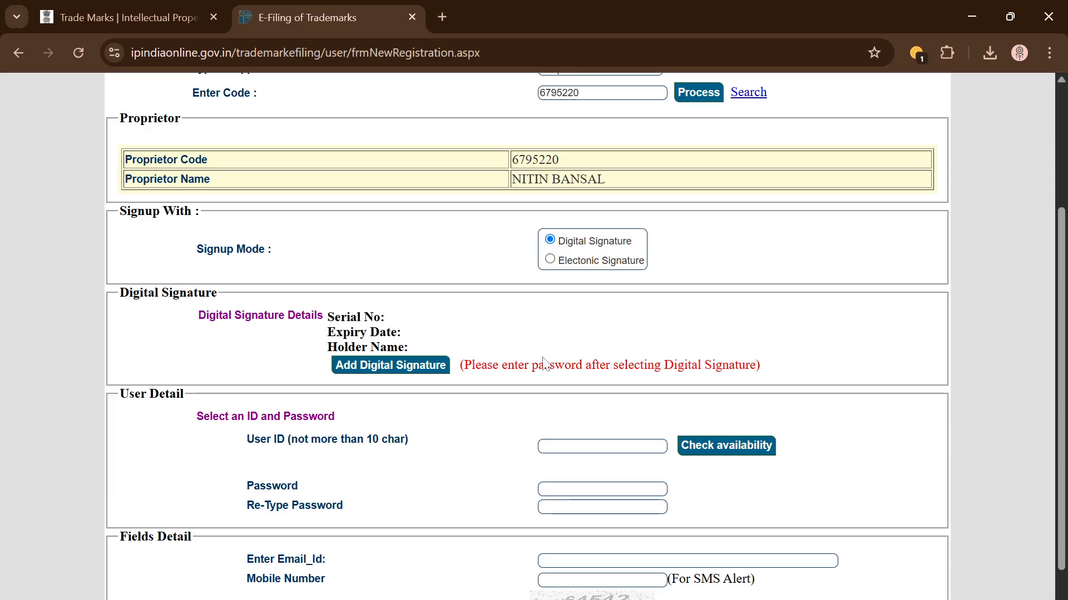
{"action": "scroll", "coordinate": [522, 439], "scroll_direction": "down", "scroll_amount": 1}
{"action": "scroll", "coordinate": [522, 439], "scroll_direction": "down", "scroll_amount": 1}
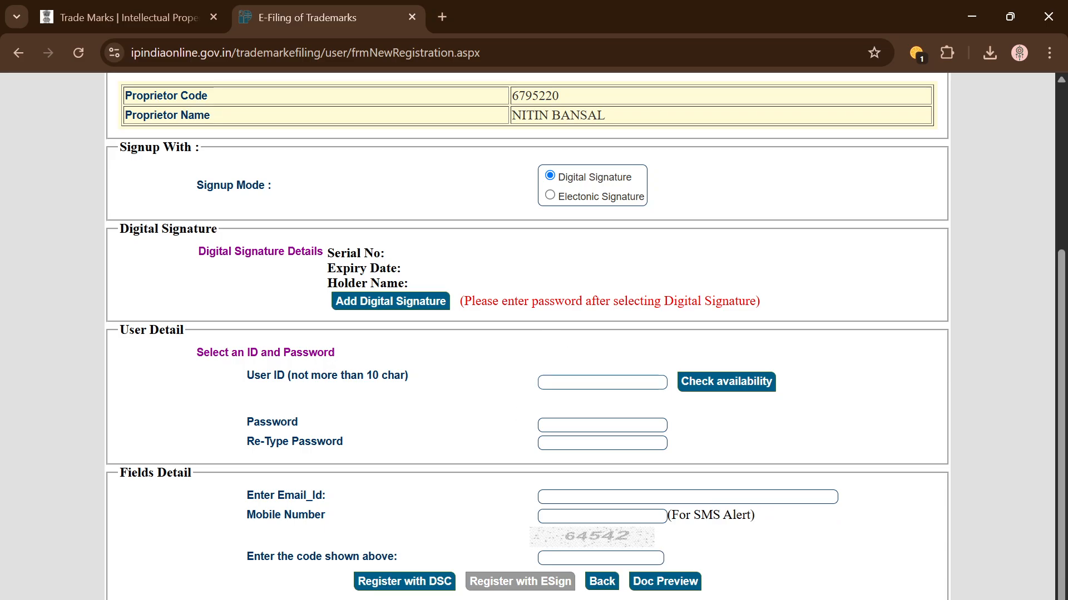
Step: Go through the User ID, Password, Re-Type Password and Mobile Number fields
{"action": "left_click", "coordinate": [573, 383]}
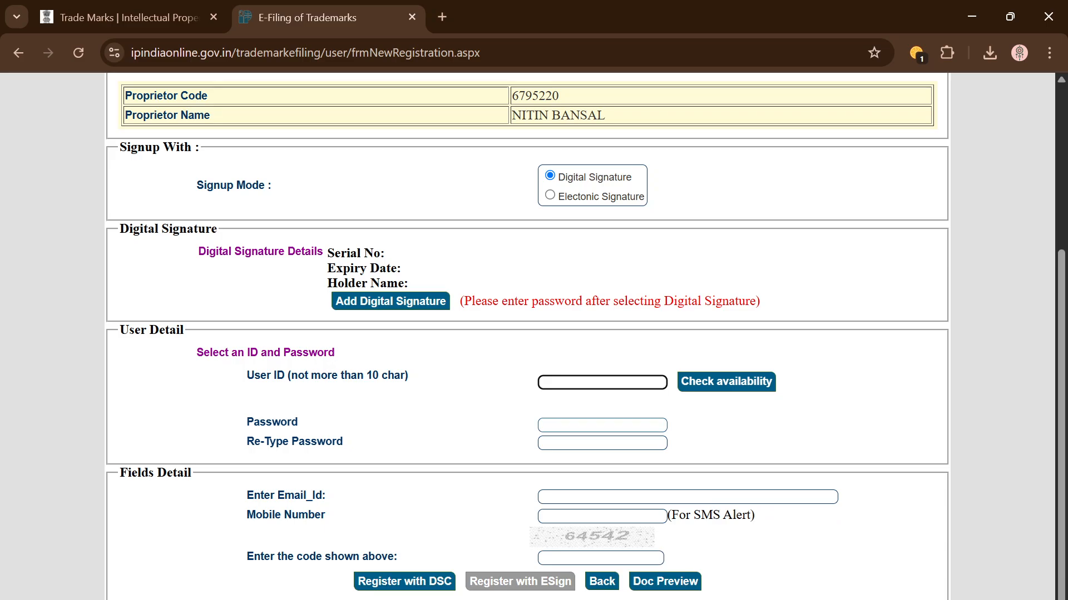
{"action": "left_click", "coordinate": [590, 425]}
{"action": "left_click", "coordinate": [591, 443]}
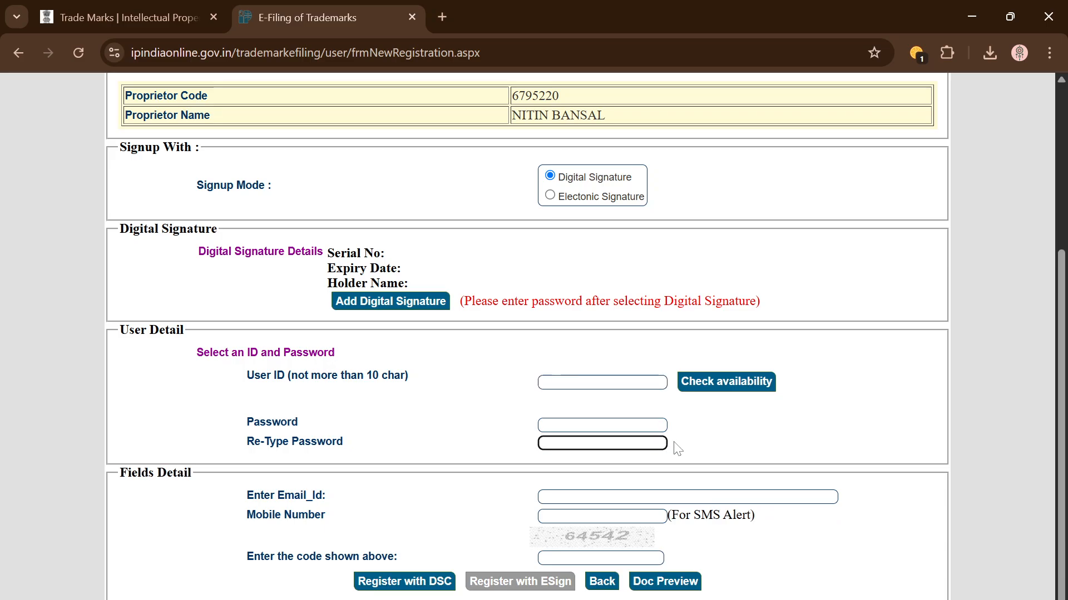
{"action": "left_click", "coordinate": [559, 497]}
{"action": "left_click_drag", "start_coordinate": [533, 503], "coordinate": [520, 517]}
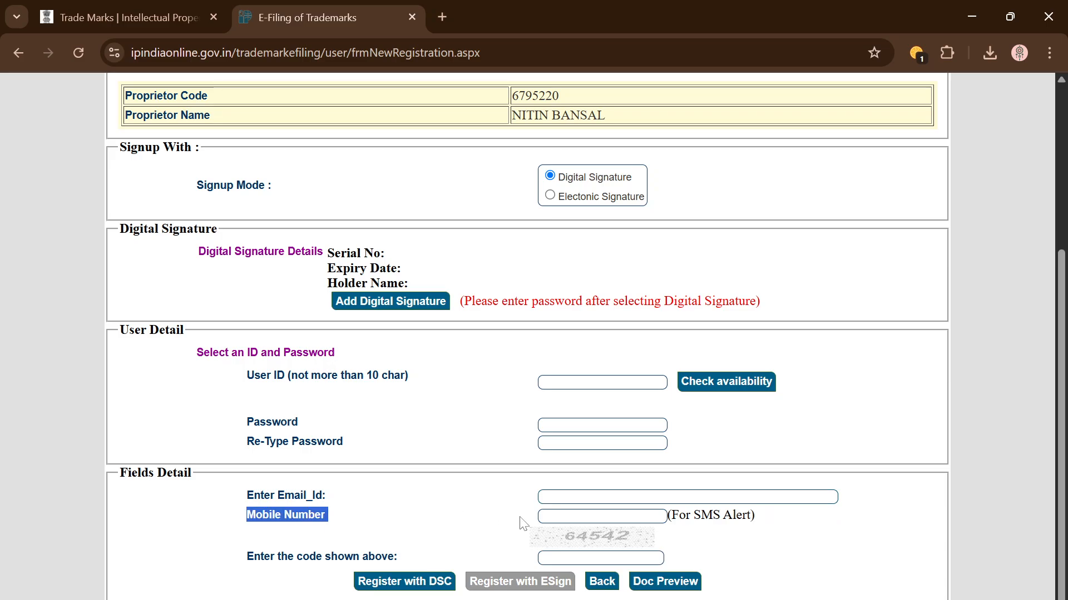
{"action": "left_click", "coordinate": [551, 517]}
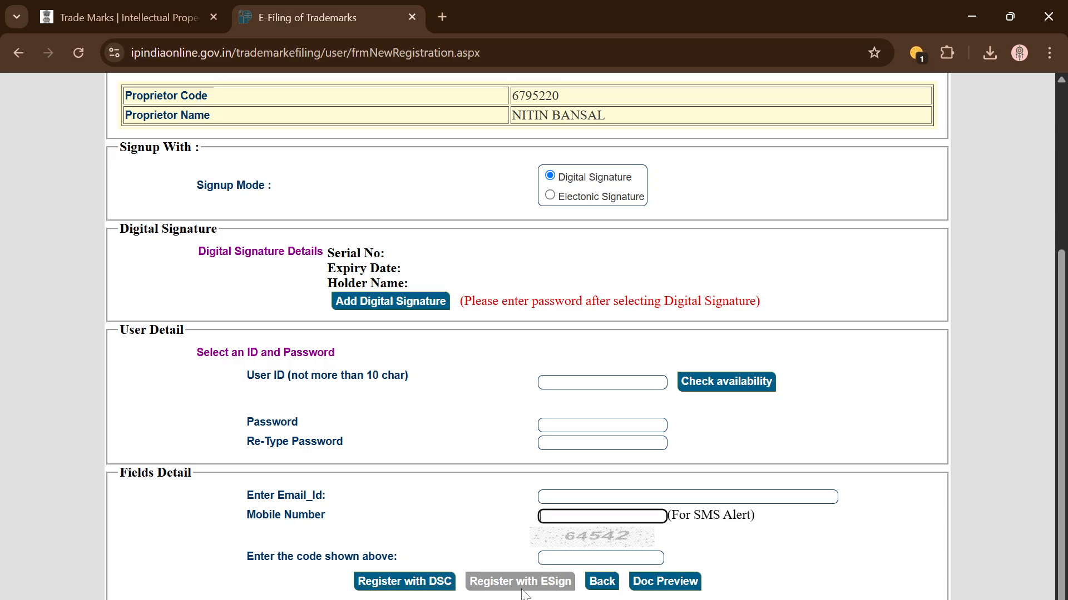
{"action": "scroll", "coordinate": [527, 328], "scroll_direction": "up", "scroll_amount": 1}
{"action": "scroll", "coordinate": [550, 255], "scroll_direction": "down", "scroll_amount": 1}
{"action": "scroll", "coordinate": [503, 399], "scroll_direction": "up", "scroll_amount": 5}
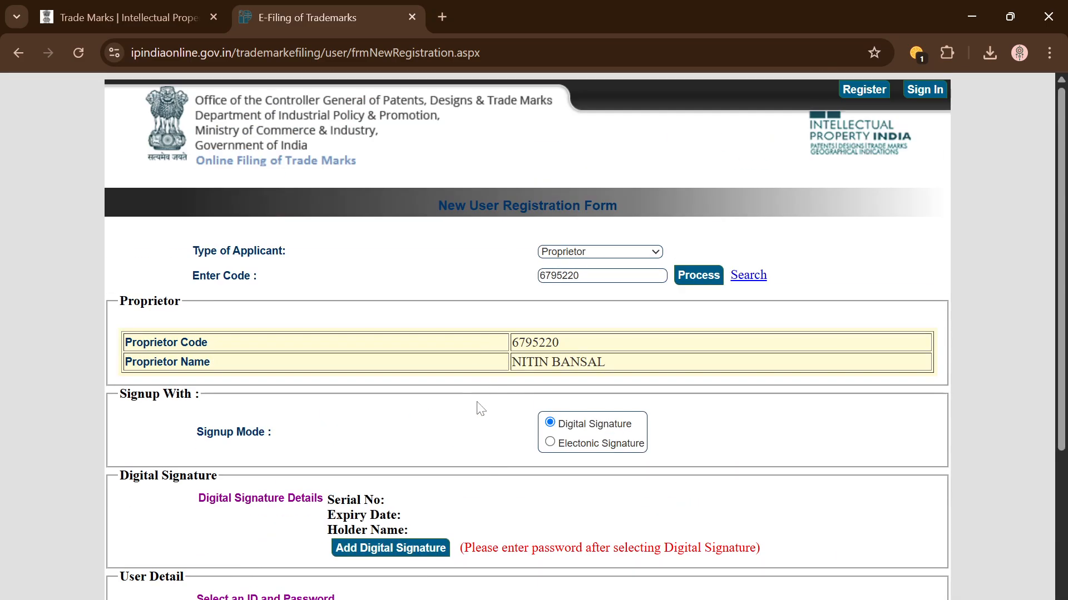
Step: Attempt login with the user ID, account password and captcha code, then dismiss the invalid-details alert
{"action": "left_click", "coordinate": [932, 100]}
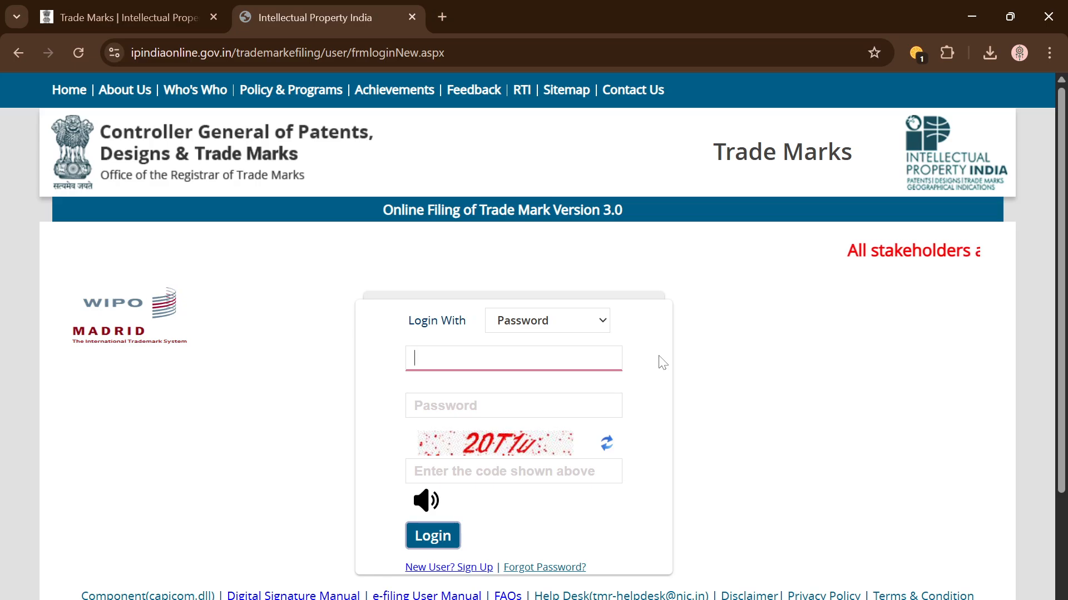
{"action": "scroll", "coordinate": [662, 362], "scroll_direction": "down", "scroll_amount": 1}
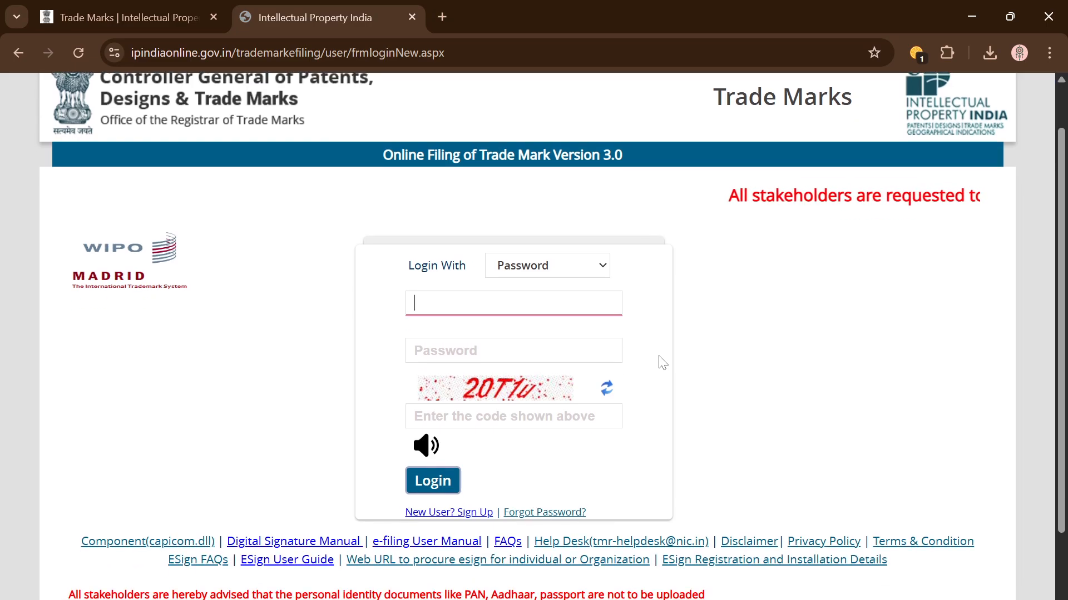
{"action": "scroll", "coordinate": [661, 363], "scroll_direction": "up", "scroll_amount": 1}
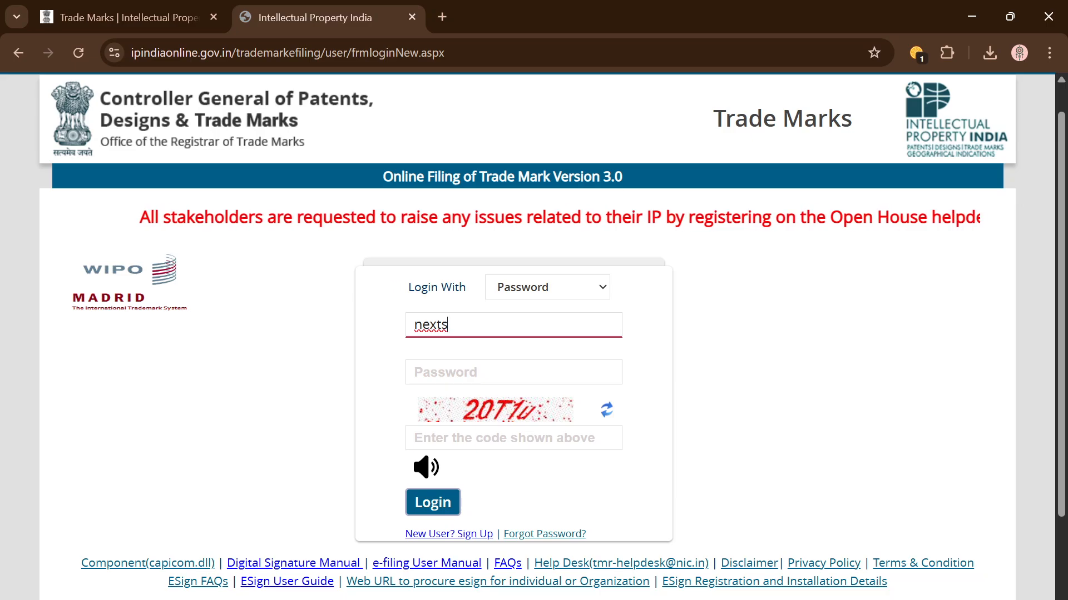
{"action": "type", "text": "top"}
{"action": "key", "text": "Tab"}
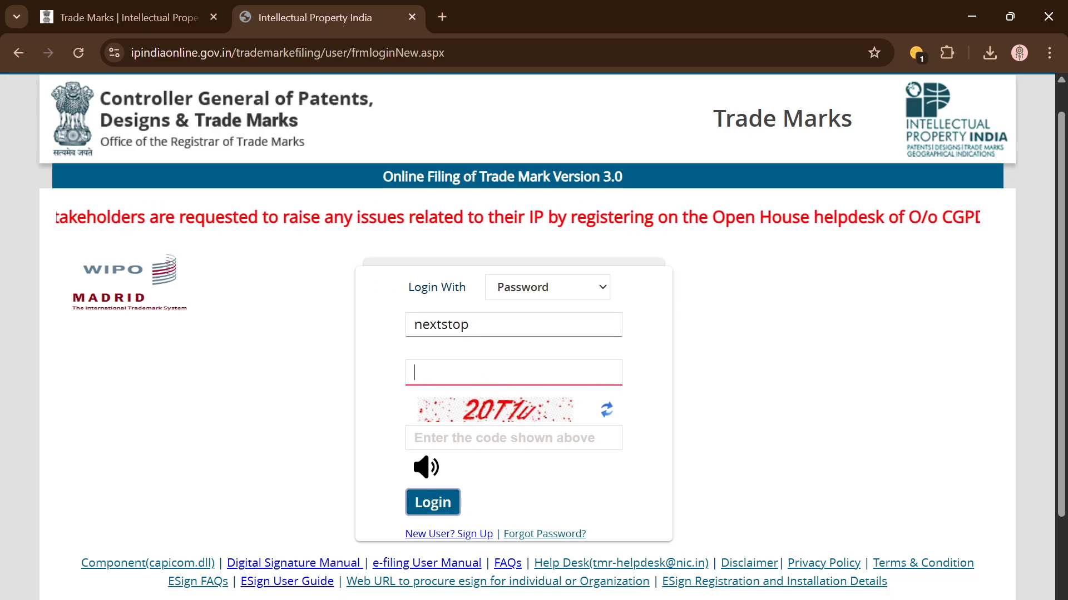
{"action": "type", "text": "•••••••••"}
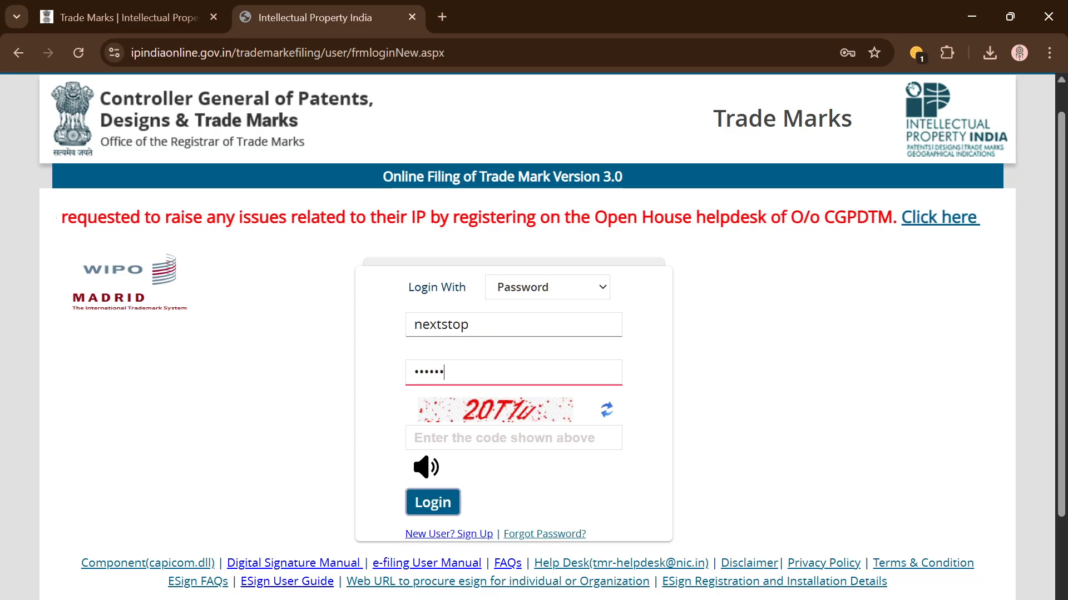
{"action": "type", "text": "•"}
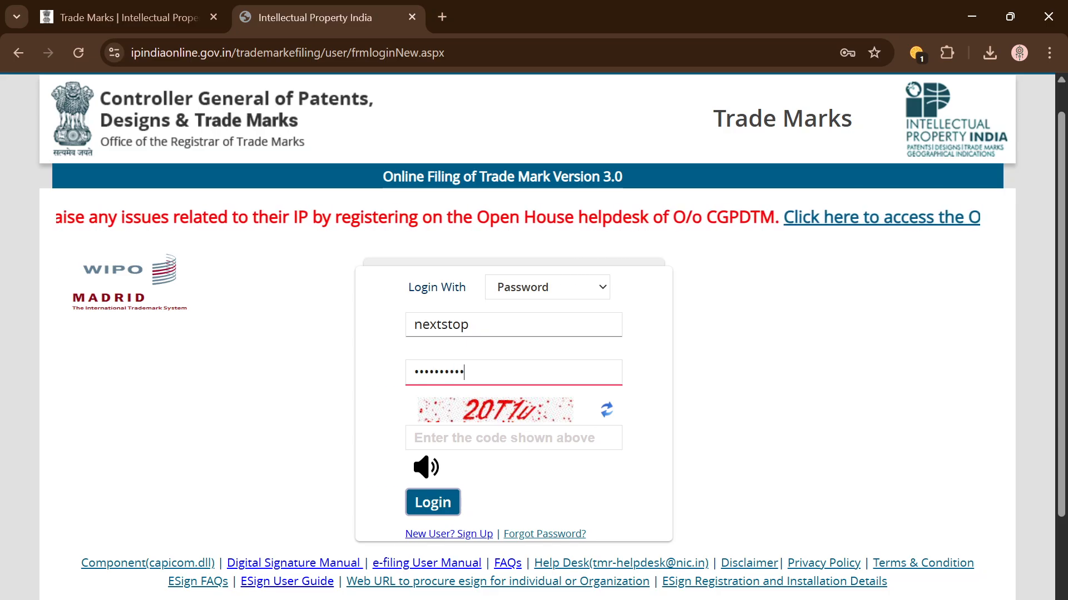
{"action": "key", "text": "Tab"}
{"action": "type", "text": "20T"}
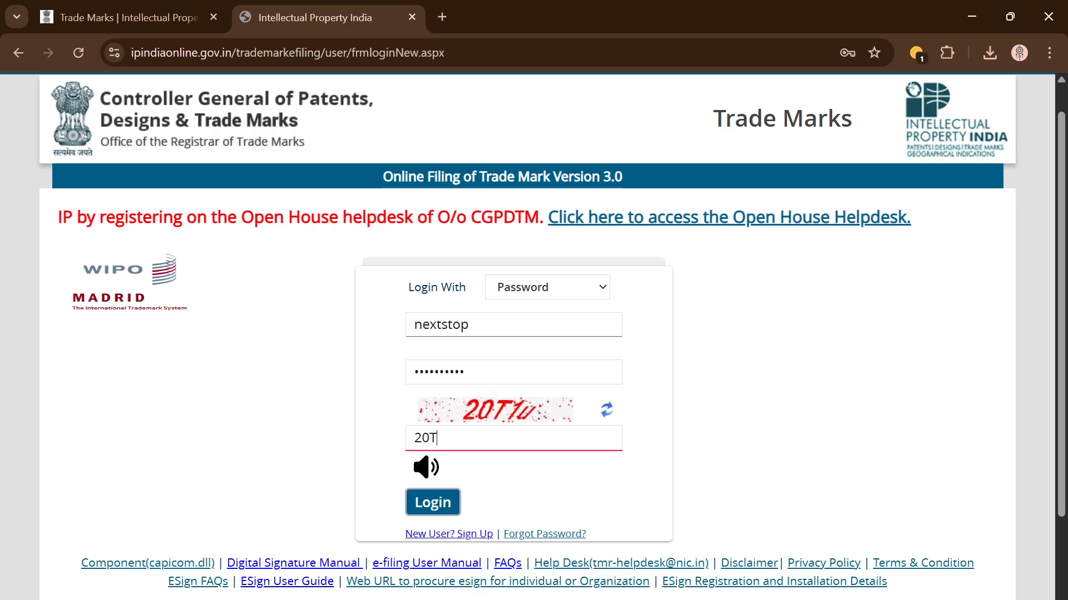
{"action": "type", "text": "1u"}
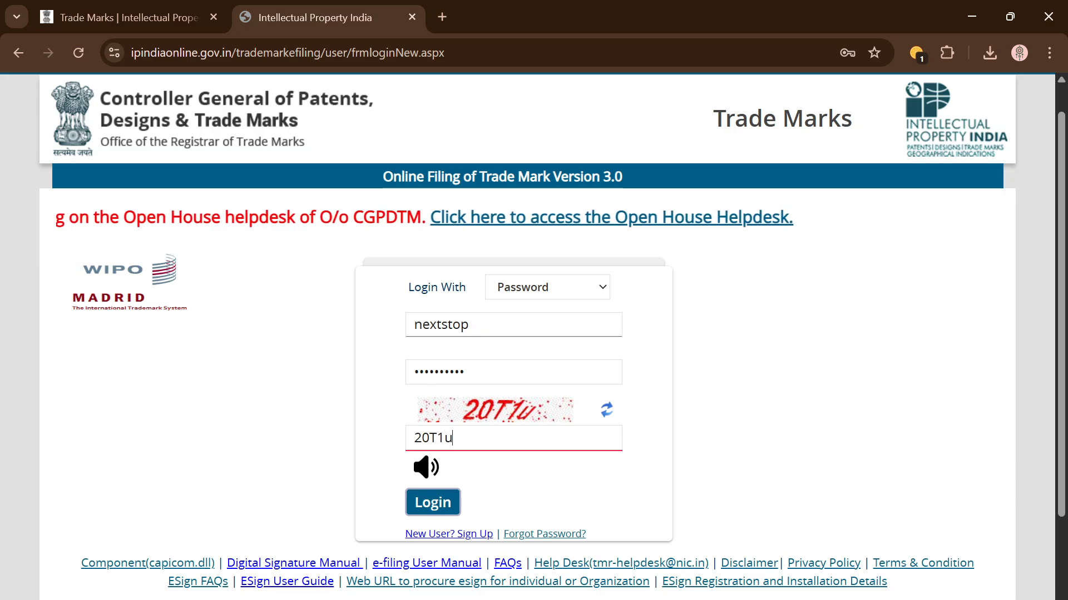
{"action": "left_click", "coordinate": [438, 504]}
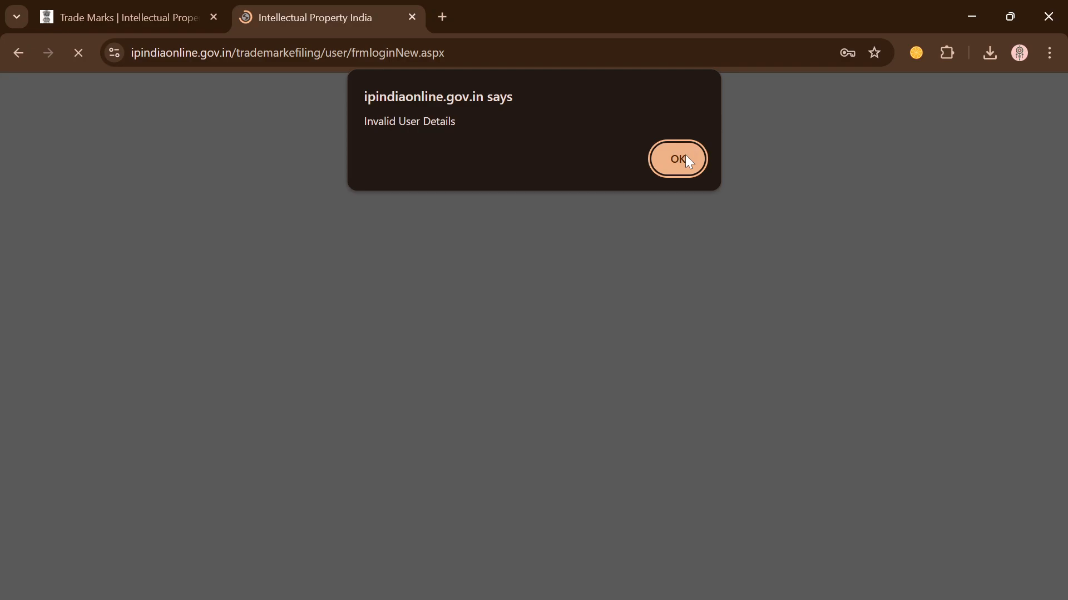
{"action": "left_click", "coordinate": [688, 160]}
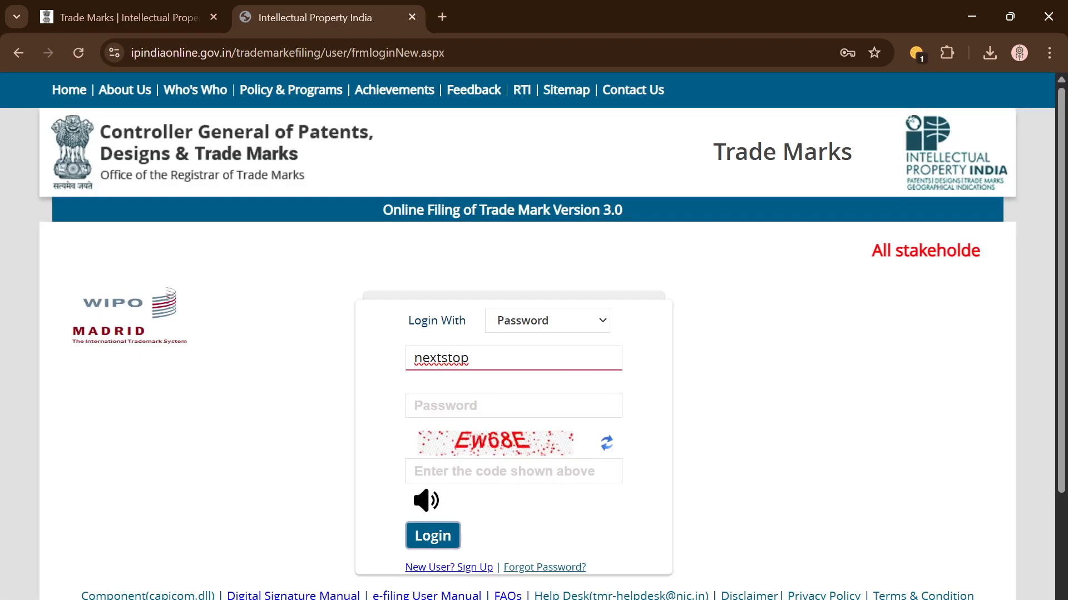
Step: Re-enter the account password and captcha code, correcting a typo, and log in
{"action": "left_click", "coordinate": [513, 406]}
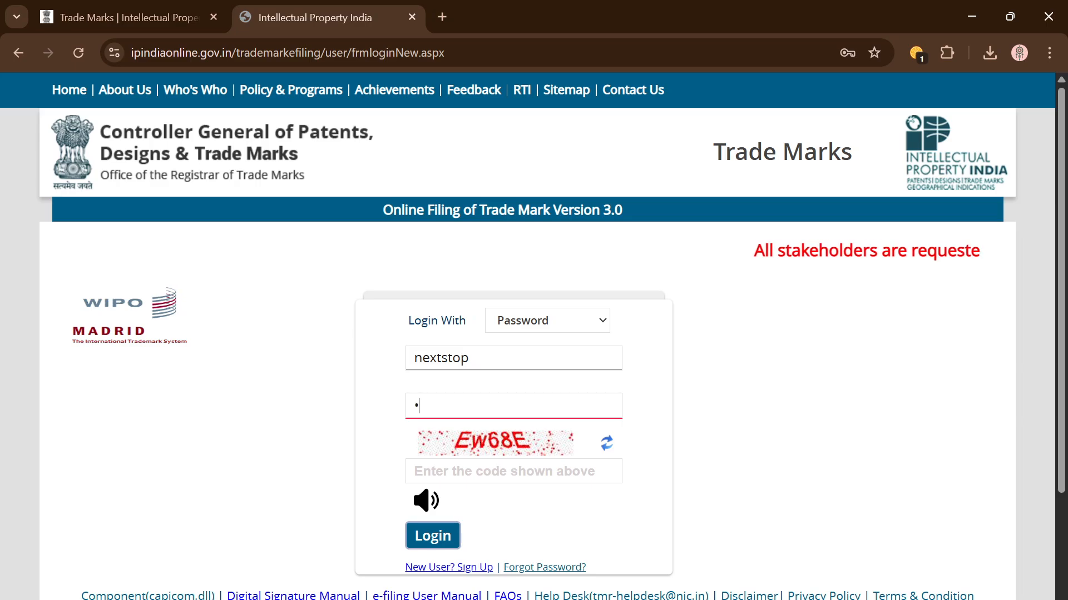
{"action": "type", "text": "••••••••••"}
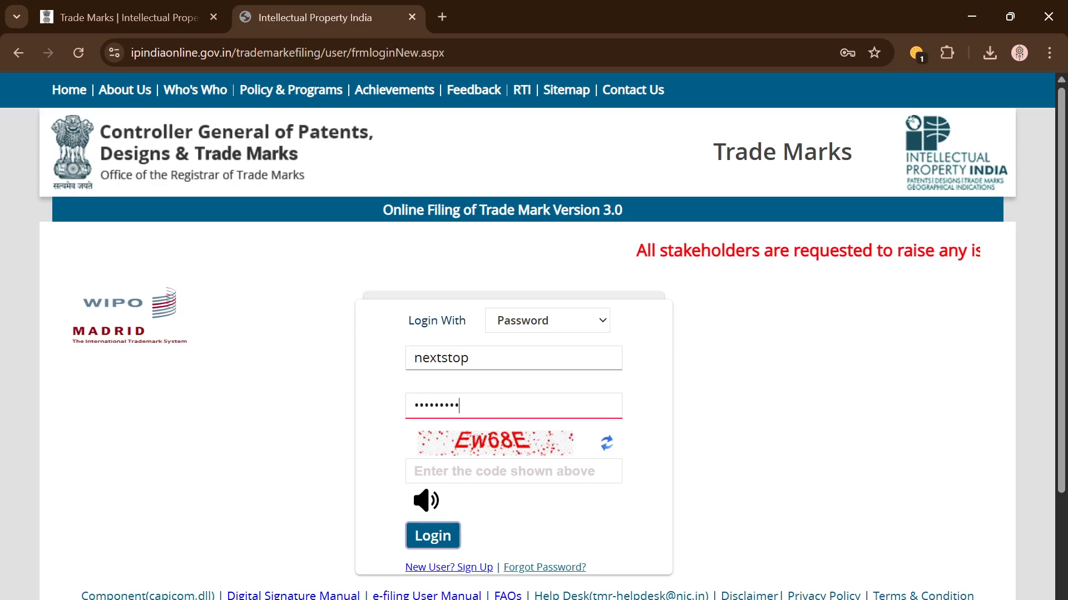
{"action": "key", "text": "Tab"}
{"action": "type", "text": "E"}
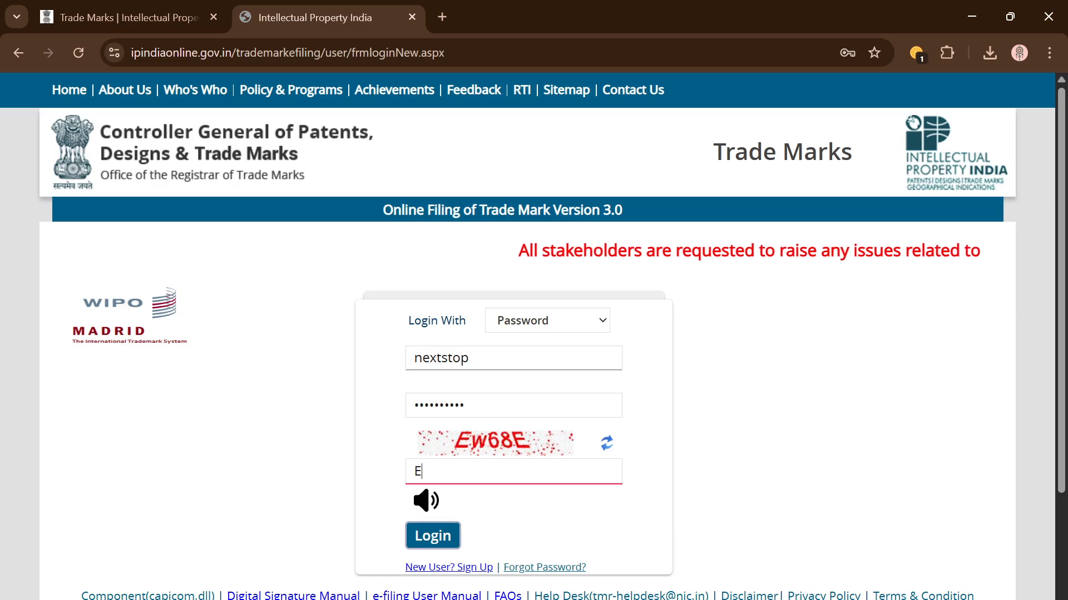
{"action": "type", "text": "W"}
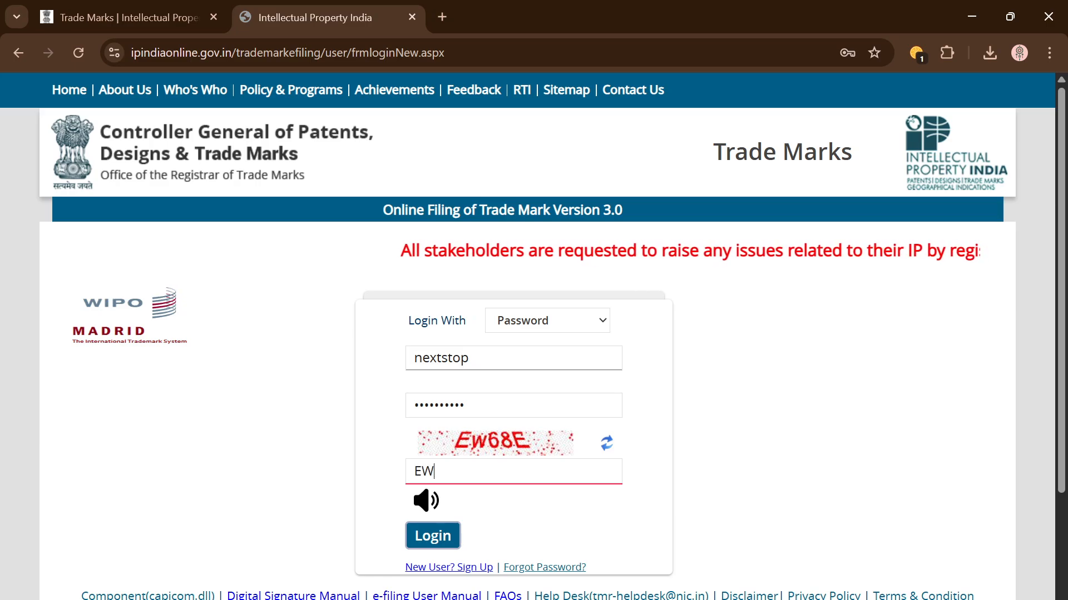
{"action": "key", "text": "BackSpace"}
{"action": "type", "text": "W"}
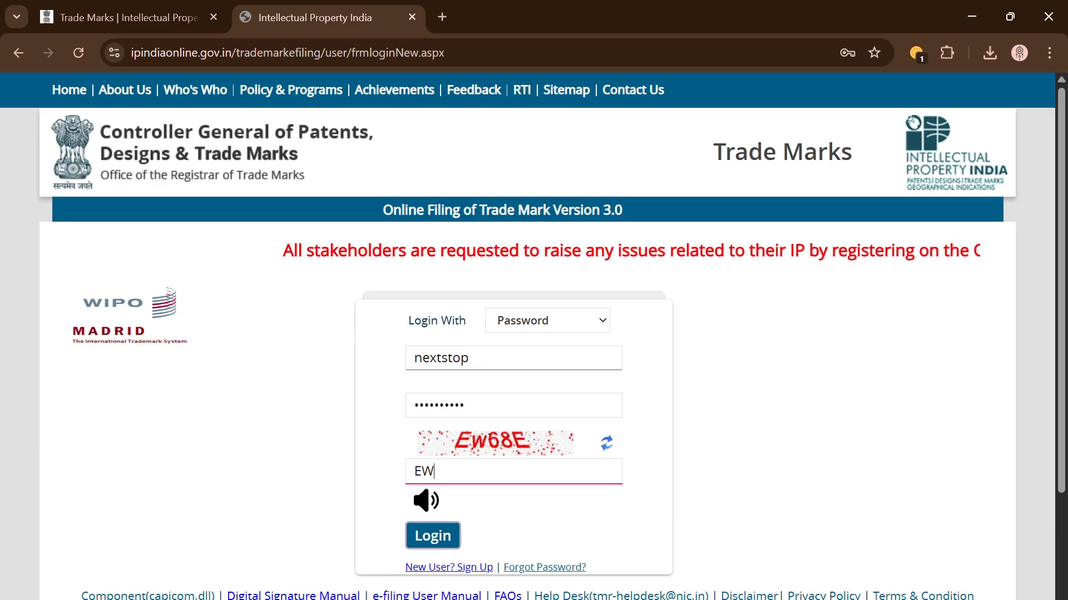
{"action": "key", "text": "alt+Tab"}
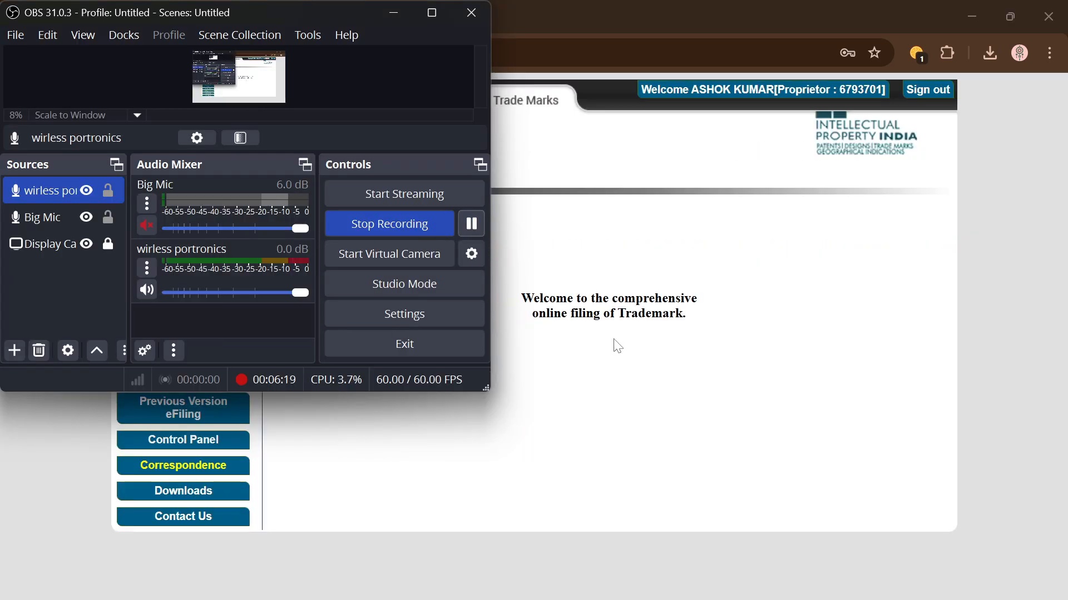
{"action": "left_click", "coordinate": [616, 345]}
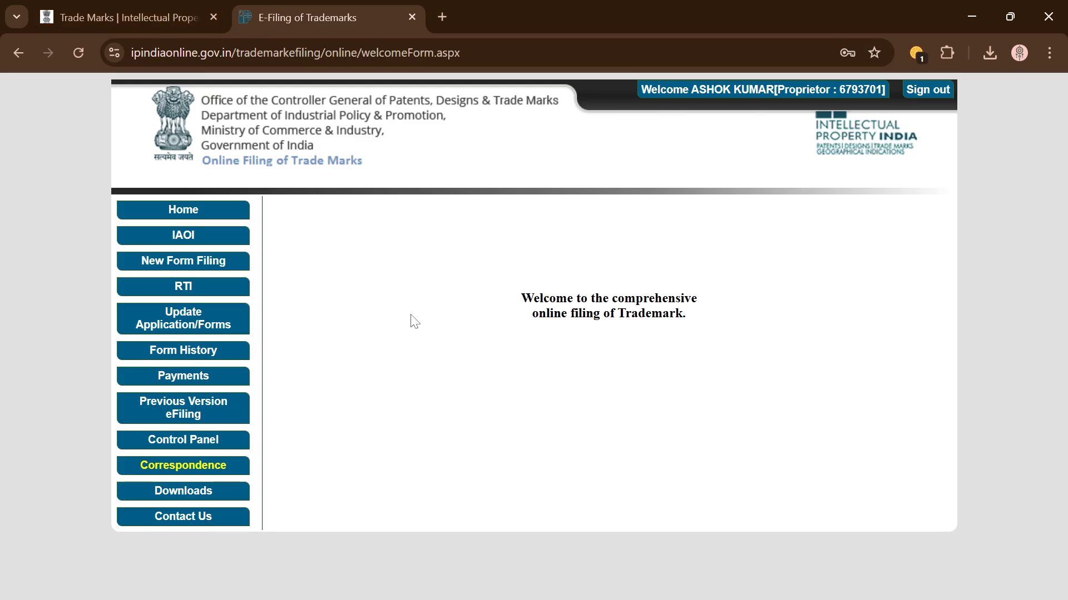
Step: Open Trade Mark Public Search, accepting the external-site prompt, and the TMclass assistant via Class Details
{"action": "left_click", "coordinate": [131, 18]}
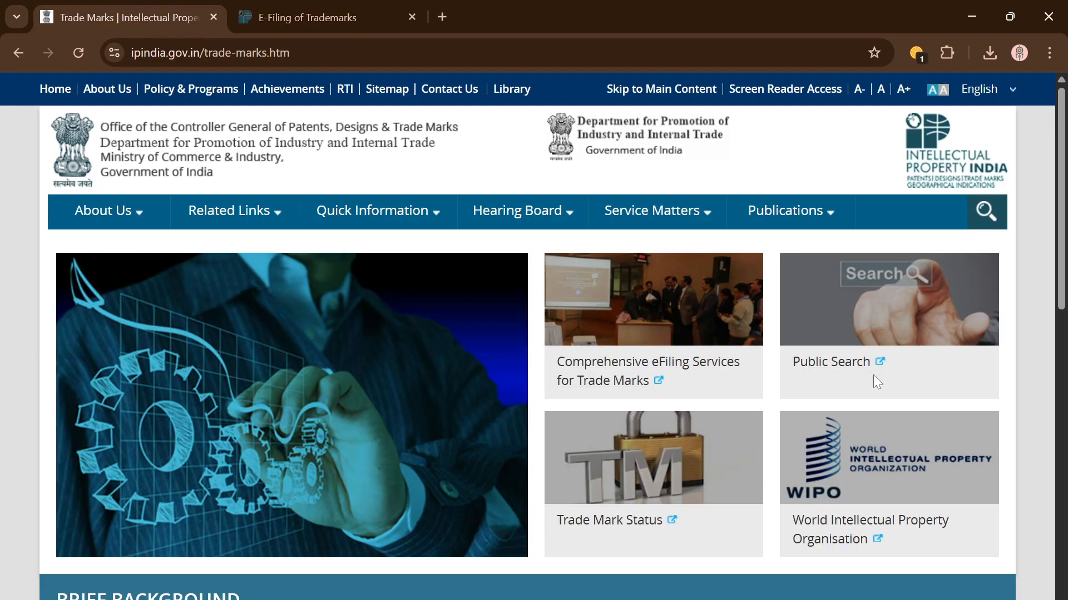
{"action": "left_click", "coordinate": [857, 366]}
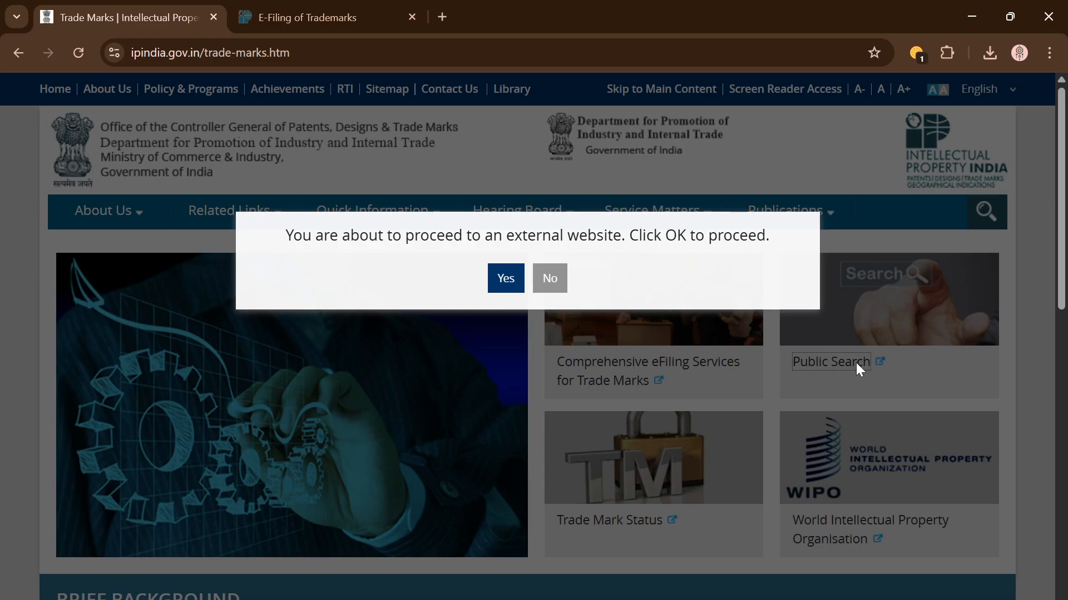
{"action": "left_click", "coordinate": [513, 278]}
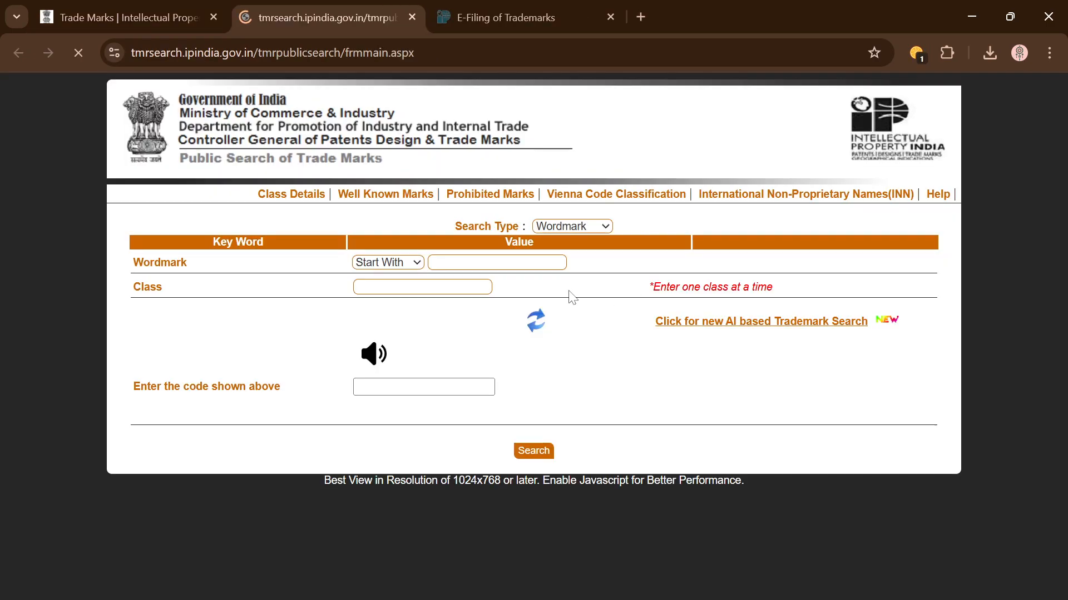
{"action": "left_click", "coordinate": [292, 195]}
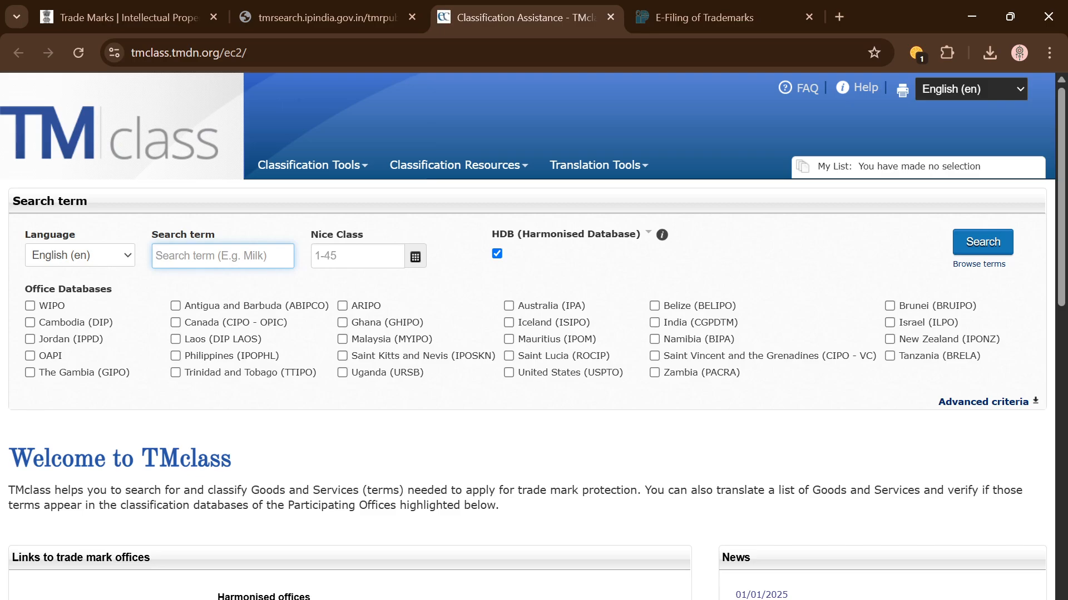
{"action": "type", "text": "trans"}
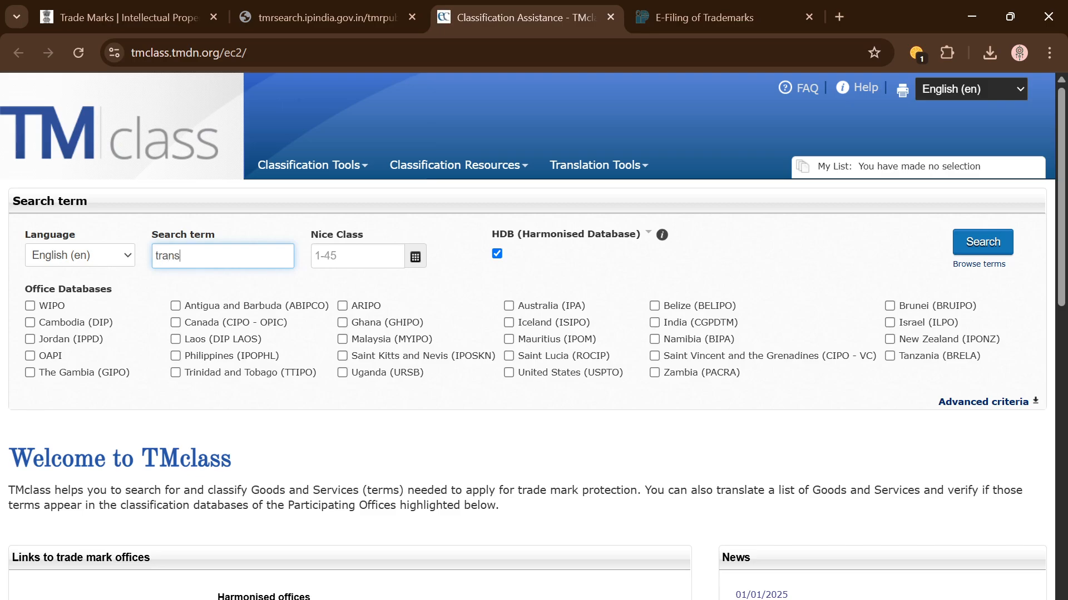
{"action": "scroll", "coordinate": [530, 350], "scroll_direction": "down", "scroll_amount": 5}
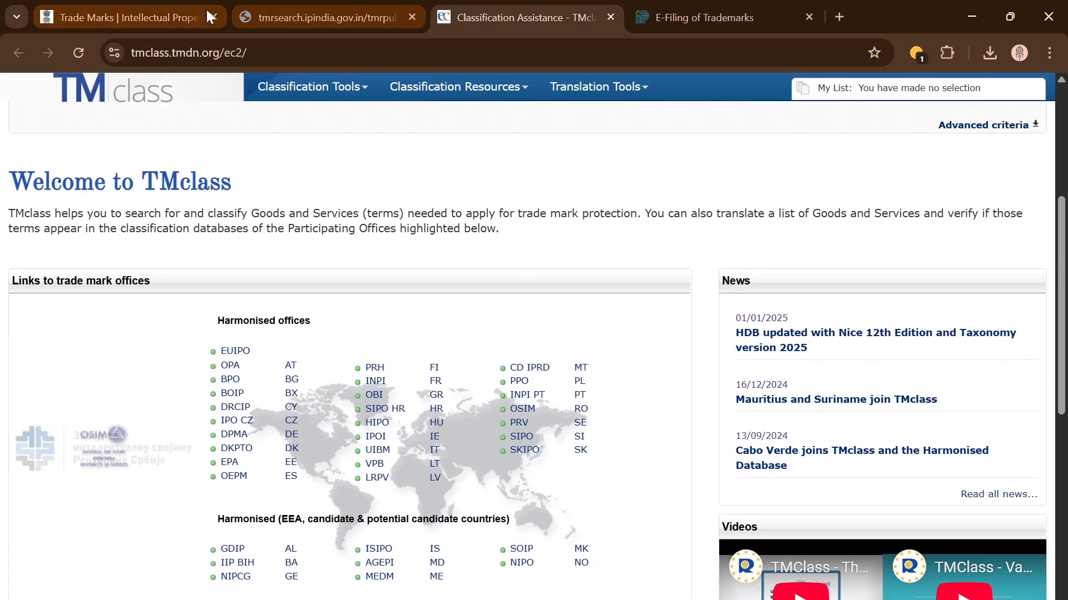
Step: Run a Wordmark search for 'gen' in class 25 with the captcha, returning no matching trademarks
{"action": "left_click", "coordinate": [333, 16]}
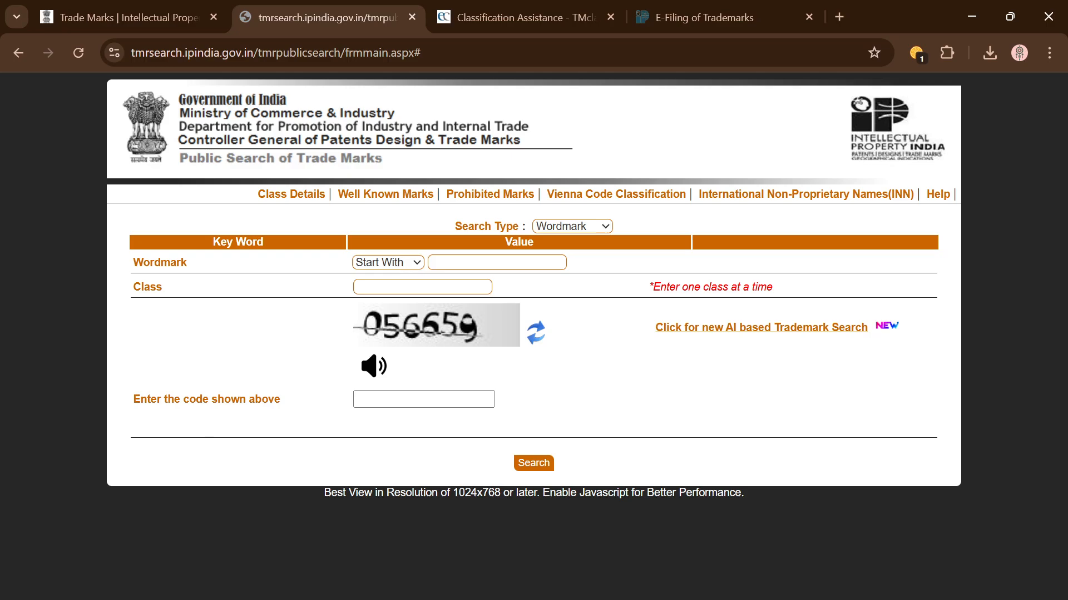
{"action": "left_click", "coordinate": [496, 262]}
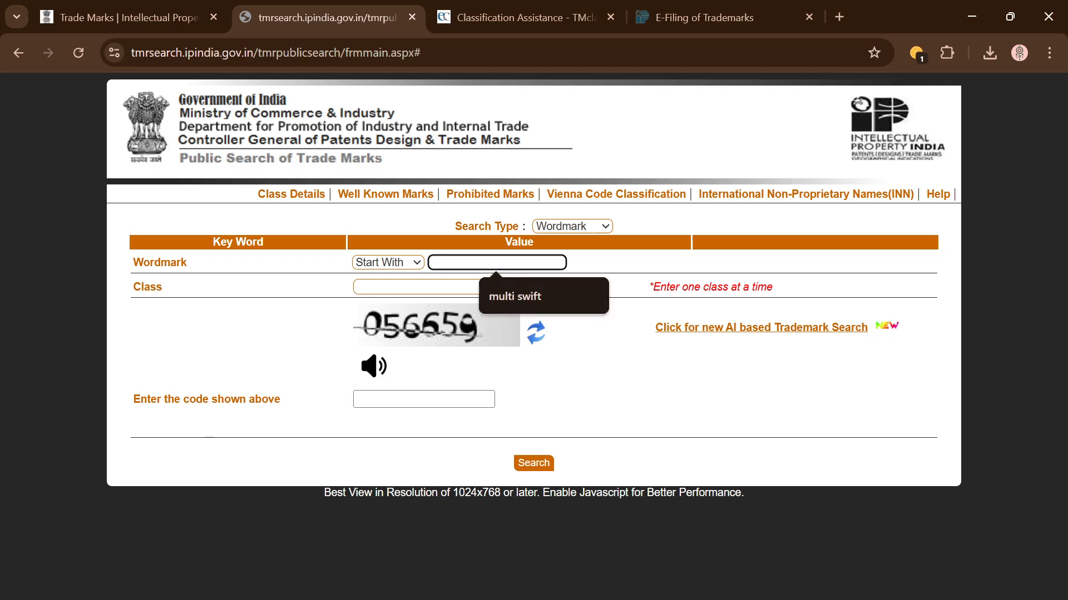
{"action": "type", "text": "gencs"}
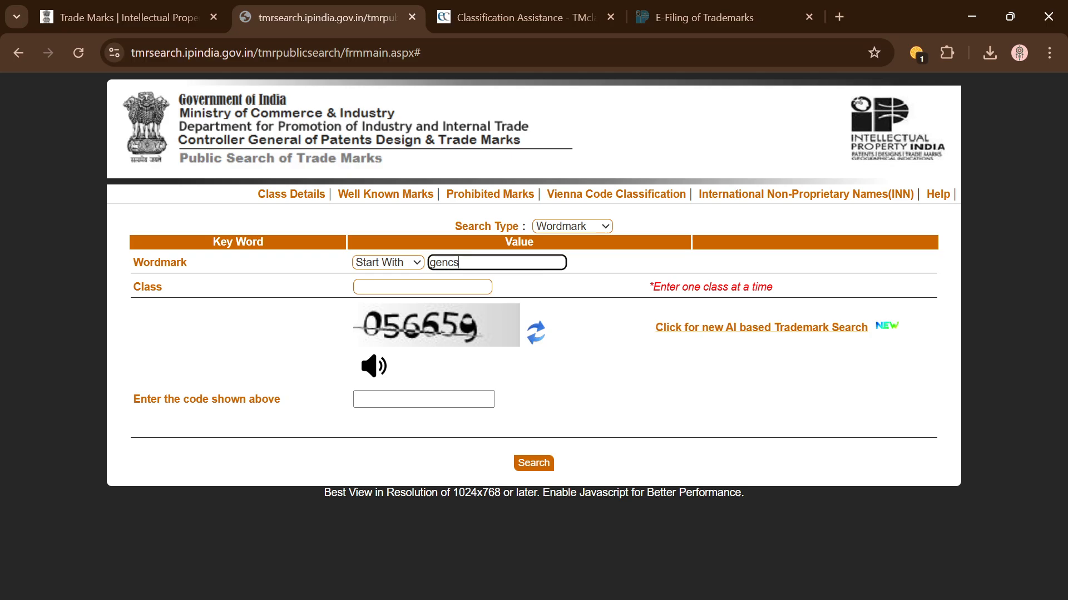
{"action": "left_click", "coordinate": [423, 287]}
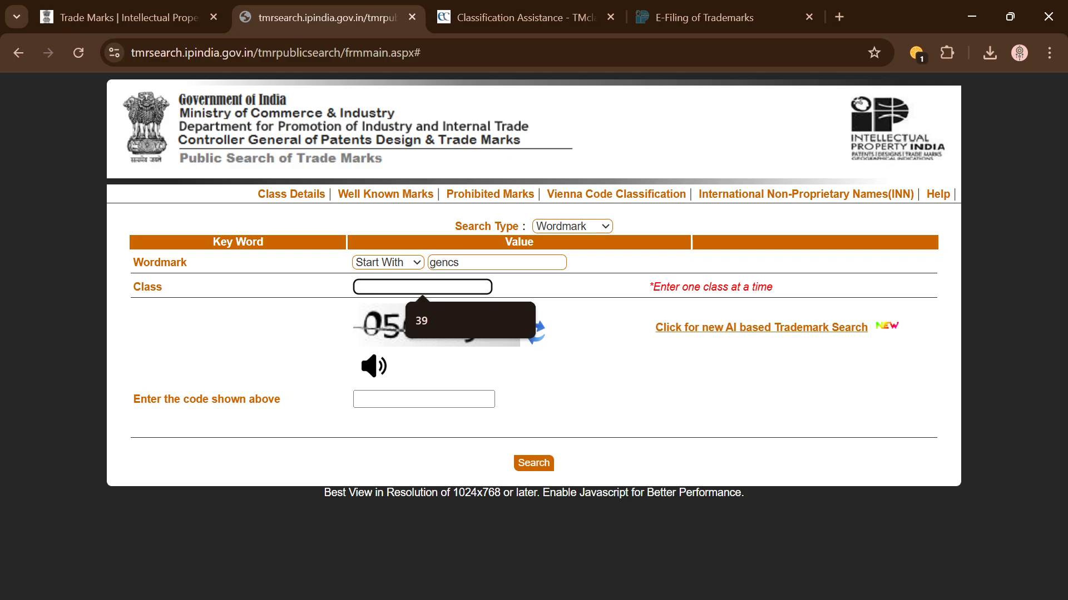
{"action": "type", "text": "25"}
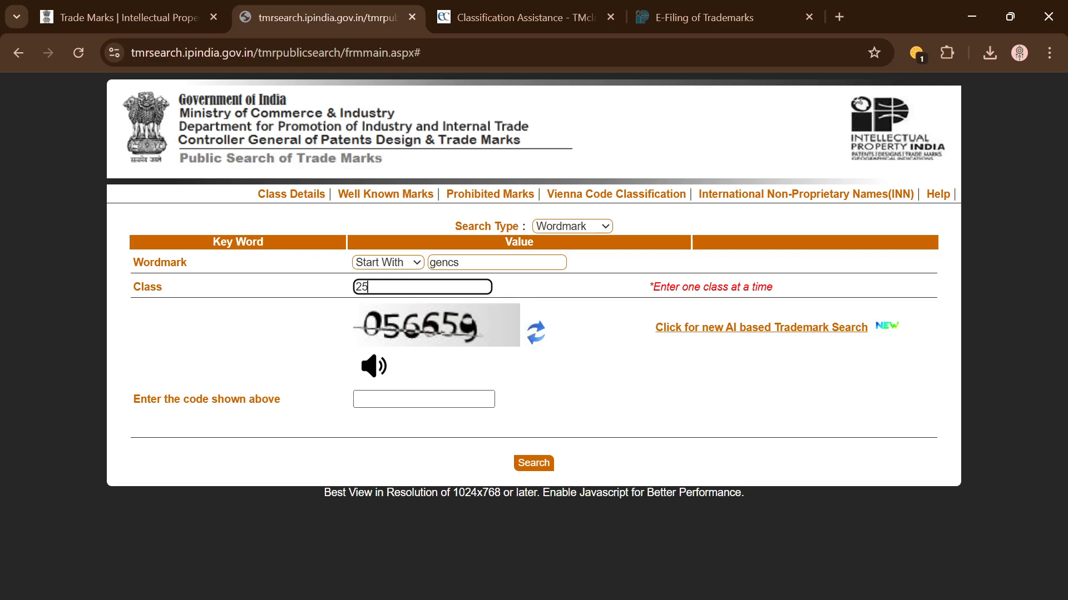
{"action": "key", "text": "Tab"}
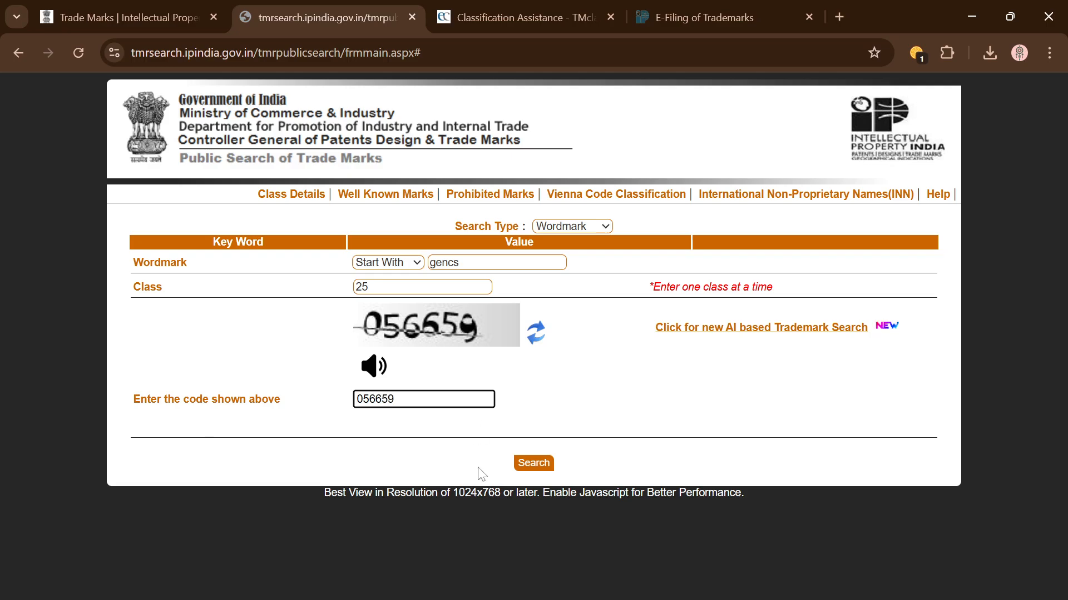
{"action": "left_click", "coordinate": [535, 463]}
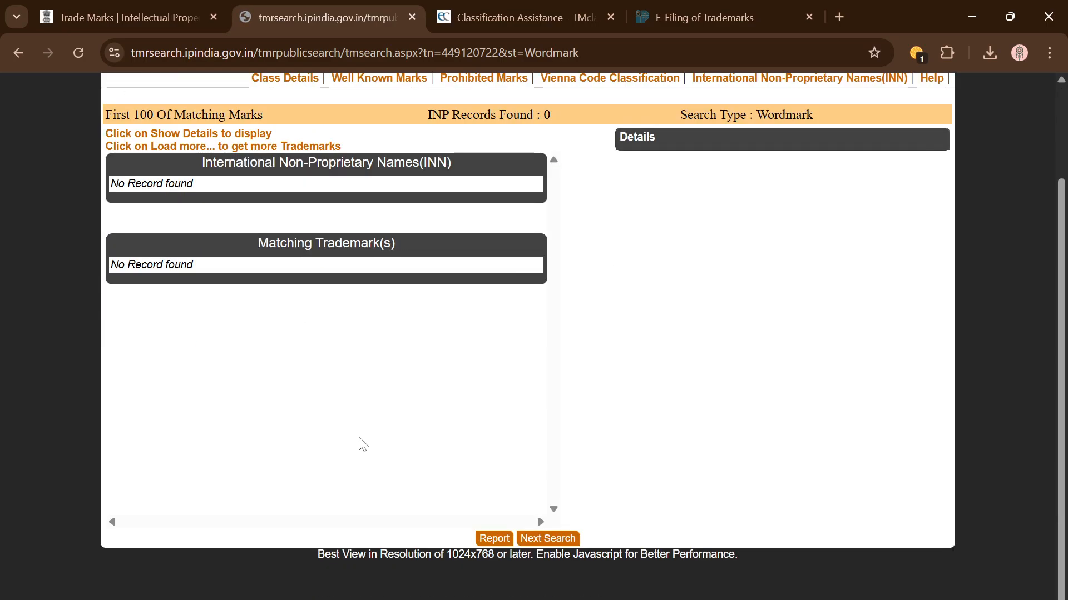
{"action": "scroll", "coordinate": [359, 443], "scroll_direction": "down", "scroll_amount": 2}
{"action": "scroll", "coordinate": [362, 444], "scroll_direction": "up", "scroll_amount": 2}
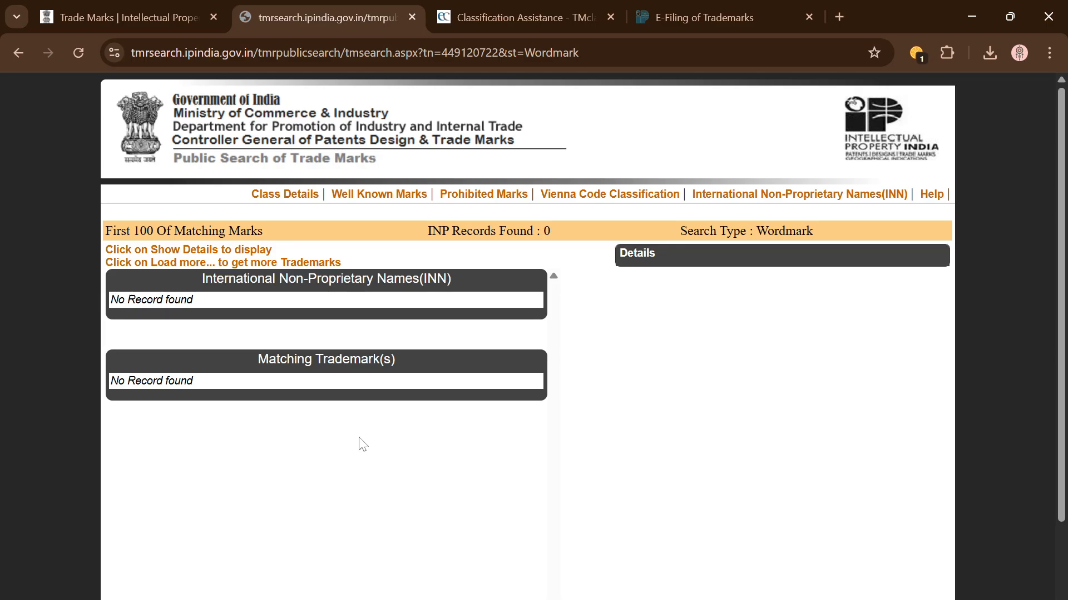
{"action": "scroll", "coordinate": [363, 444], "scroll_direction": "down", "scroll_amount": 2}
{"action": "scroll", "coordinate": [362, 445], "scroll_direction": "up", "scroll_amount": 2}
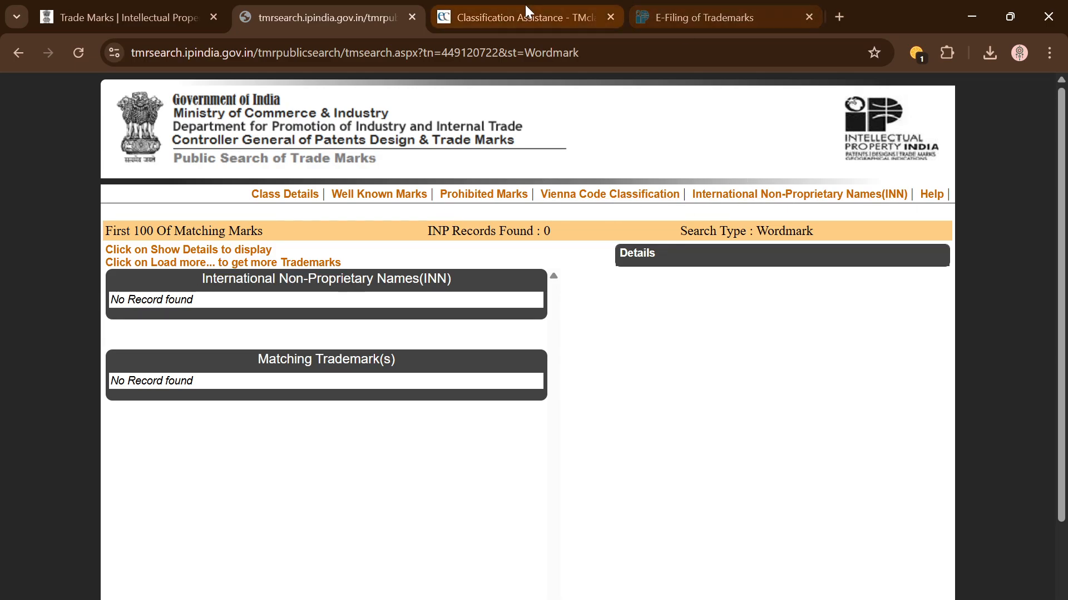
Step: Return to the e-filing welcome page and start a new TM-A application via New Form Filing
{"action": "left_click", "coordinate": [489, 7]}
{"action": "left_click", "coordinate": [177, 6]}
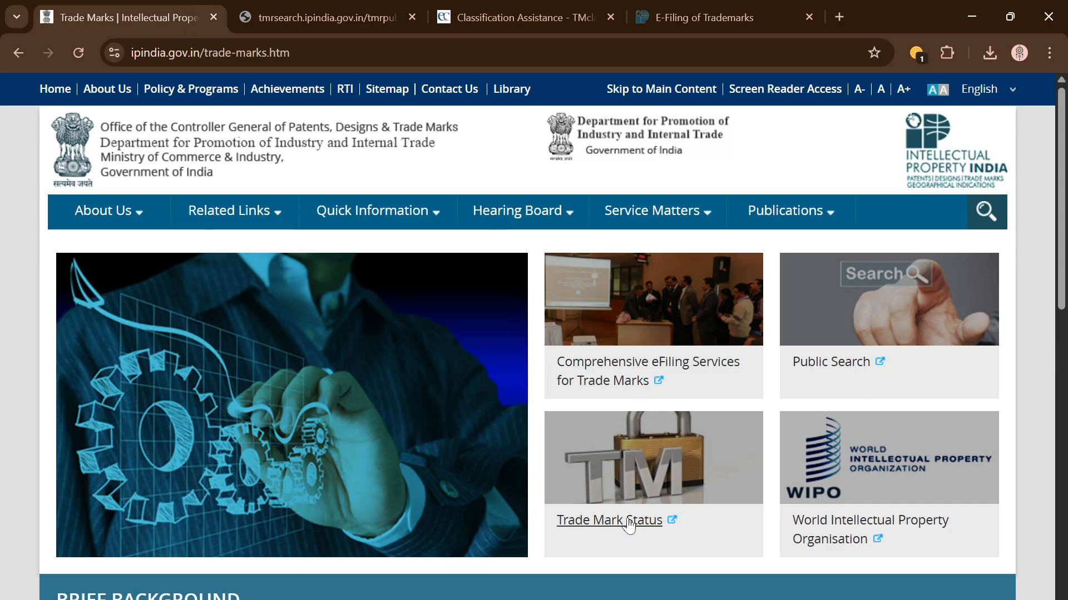
{"action": "left_click", "coordinate": [690, 21]}
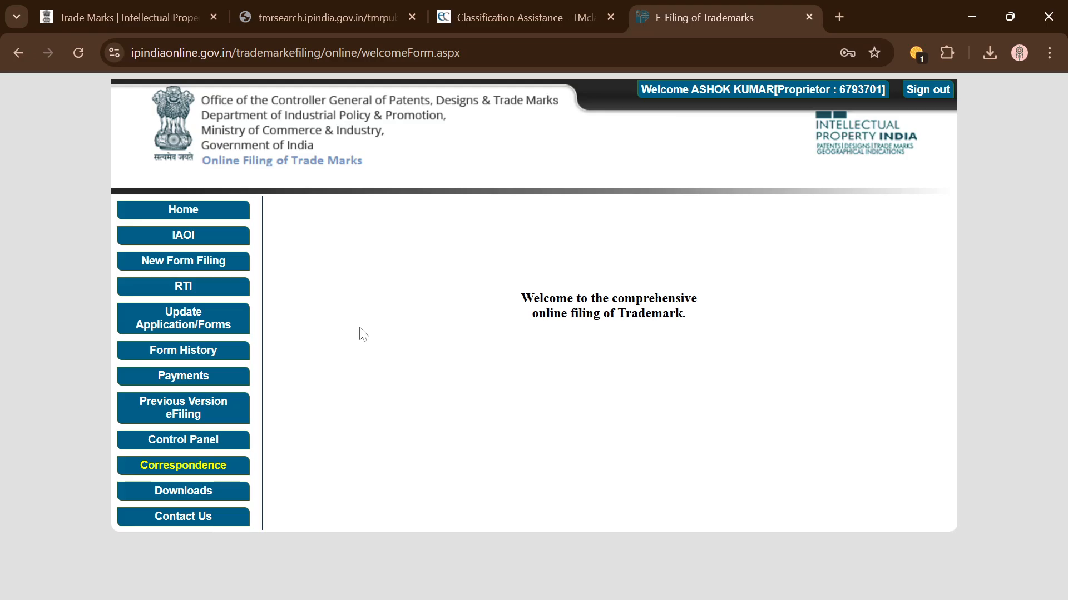
{"action": "left_click", "coordinate": [219, 262]}
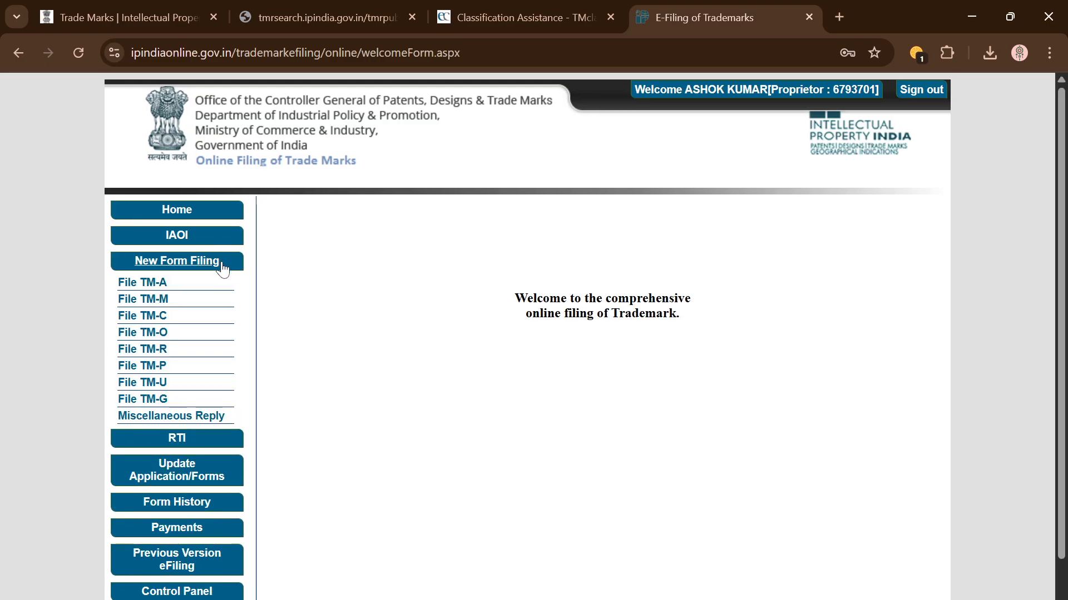
{"action": "left_click", "coordinate": [159, 283]}
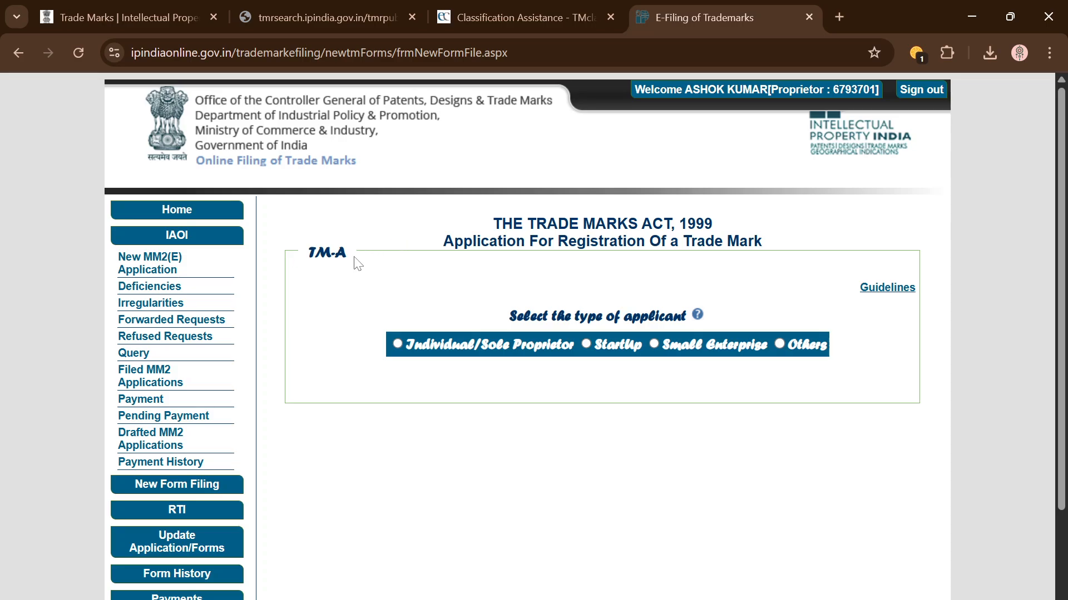
Step: Open the TM-A filing guidelines manual in a new tab, closing the blank blocked page
{"action": "right_click", "coordinate": [900, 291]}
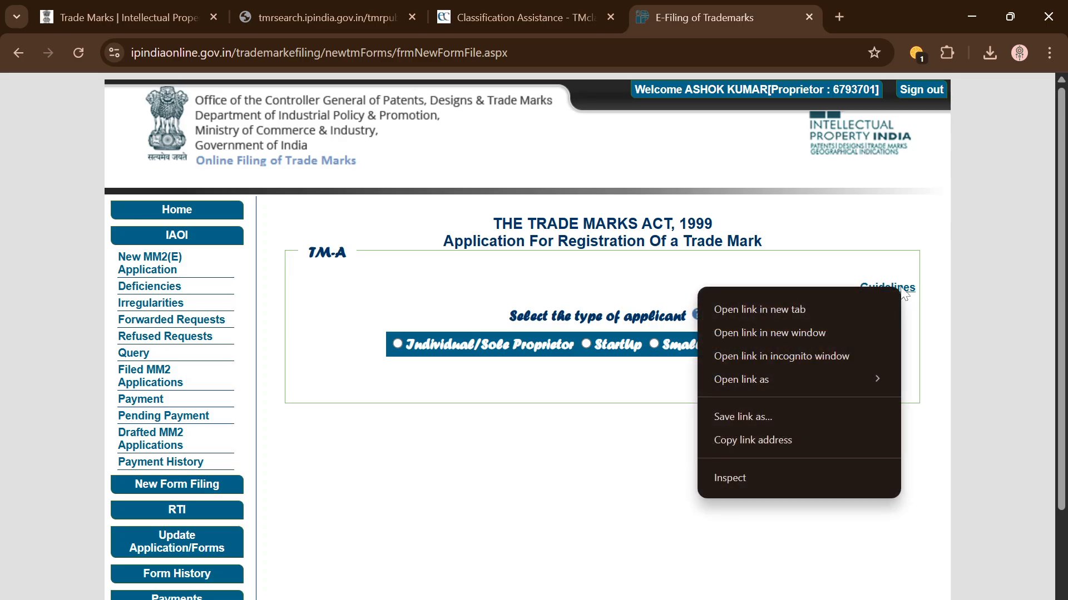
{"action": "left_click", "coordinate": [817, 306]}
{"action": "left_click", "coordinate": [797, 2]}
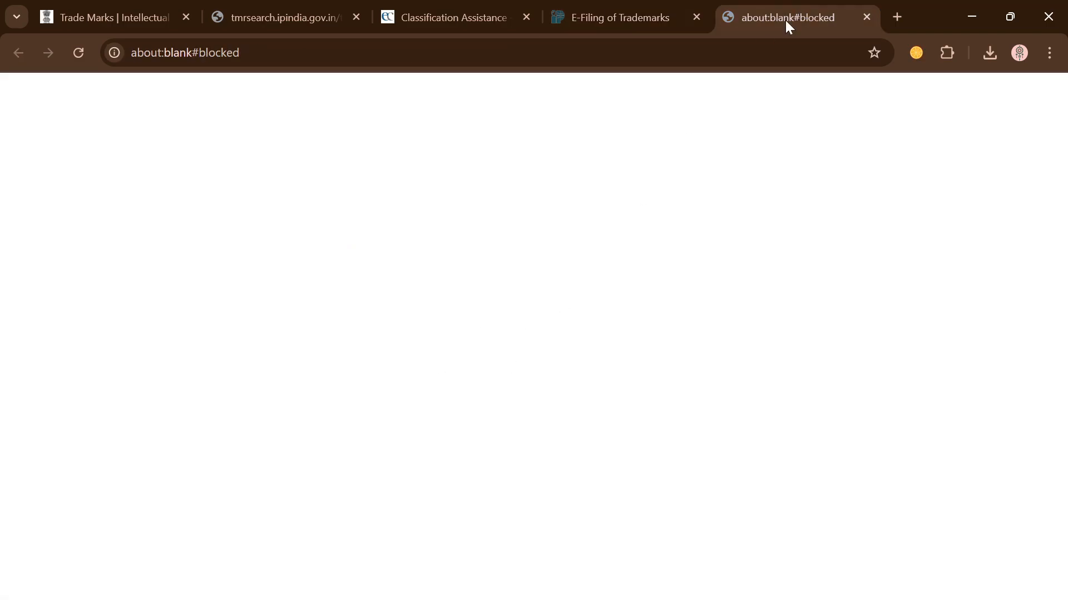
{"action": "left_click", "coordinate": [866, 17]}
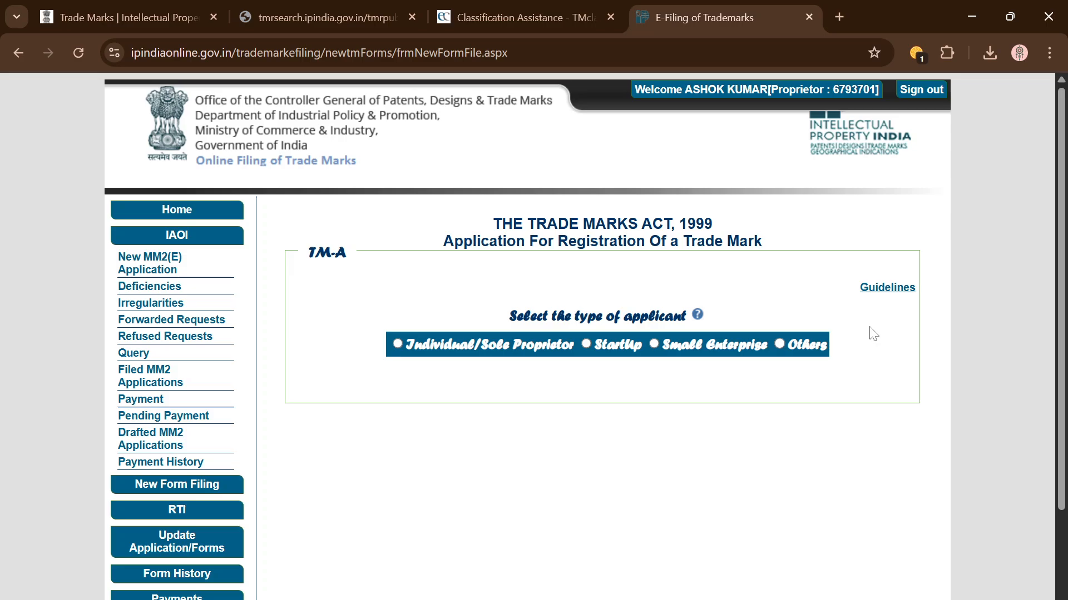
{"action": "left_click", "coordinate": [888, 289]}
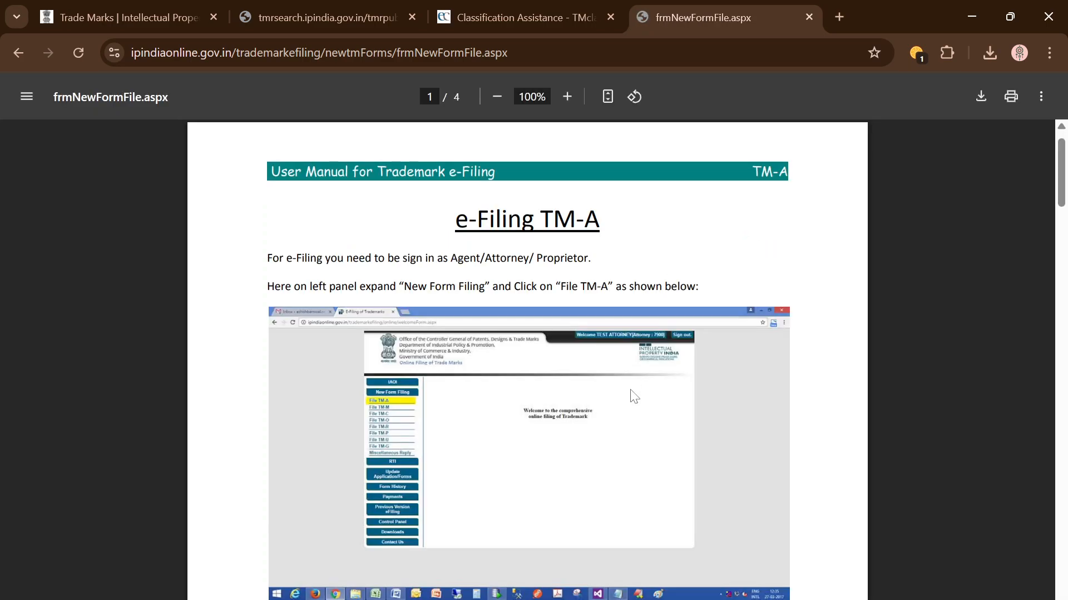
Step: Scroll through the TM-A user manual to the application type and '99' multiple-class section
{"action": "scroll", "coordinate": [633, 396], "scroll_direction": "down", "scroll_amount": 8}
{"action": "scroll", "coordinate": [632, 396], "scroll_direction": "down", "scroll_amount": 15}
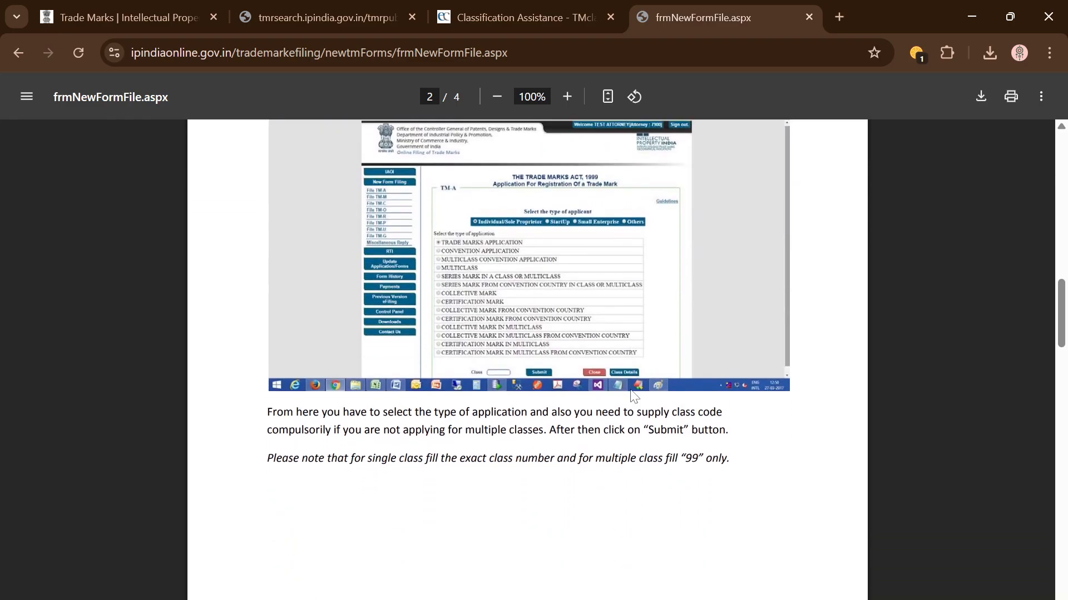
{"action": "scroll", "coordinate": [633, 396], "scroll_direction": "down", "scroll_amount": 15}
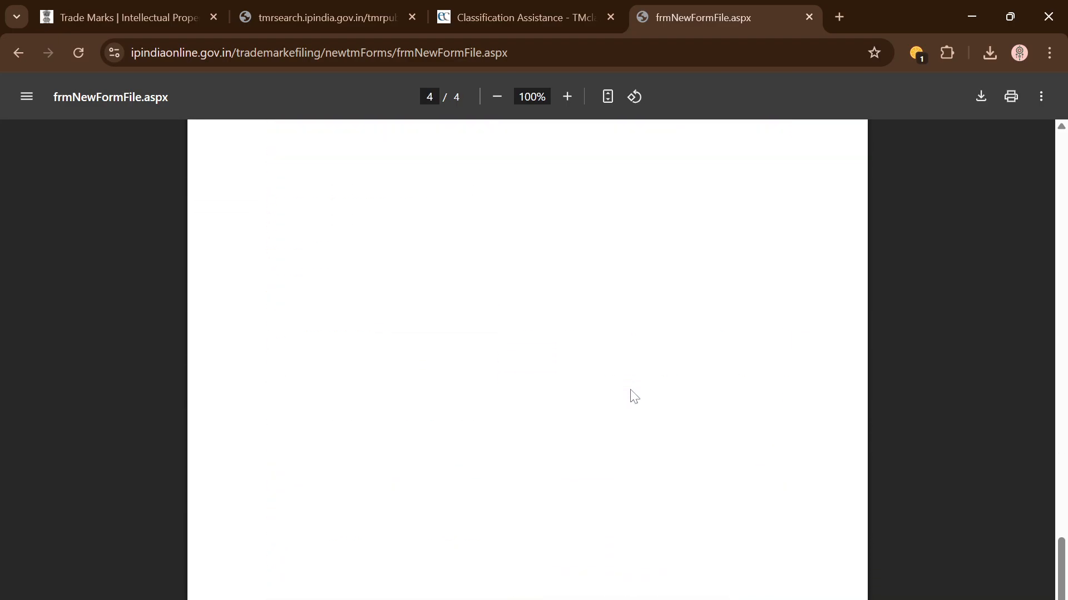
{"action": "scroll", "coordinate": [633, 396], "scroll_direction": "up", "scroll_amount": 20}
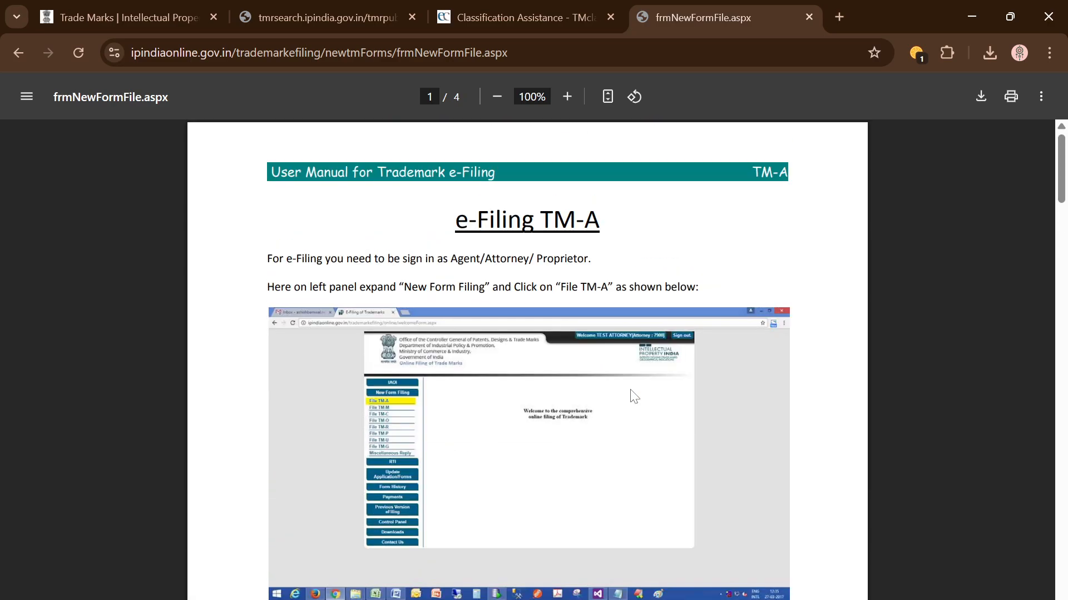
Step: Go back to the TM-A start page and reload it, resubmitting the form data
{"action": "left_click", "coordinate": [20, 56]}
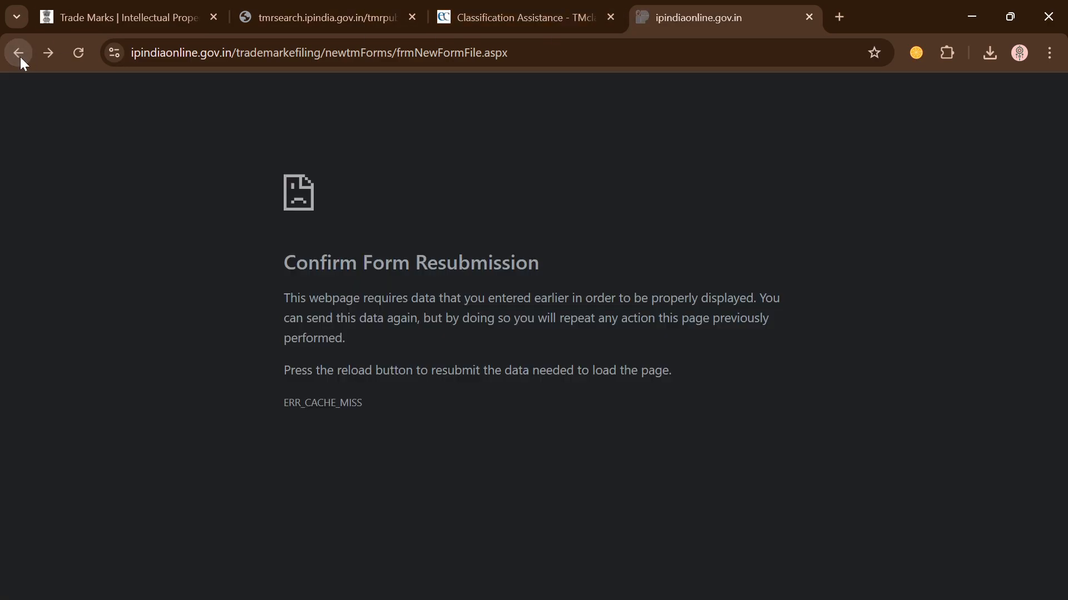
{"action": "left_click", "coordinate": [78, 53]}
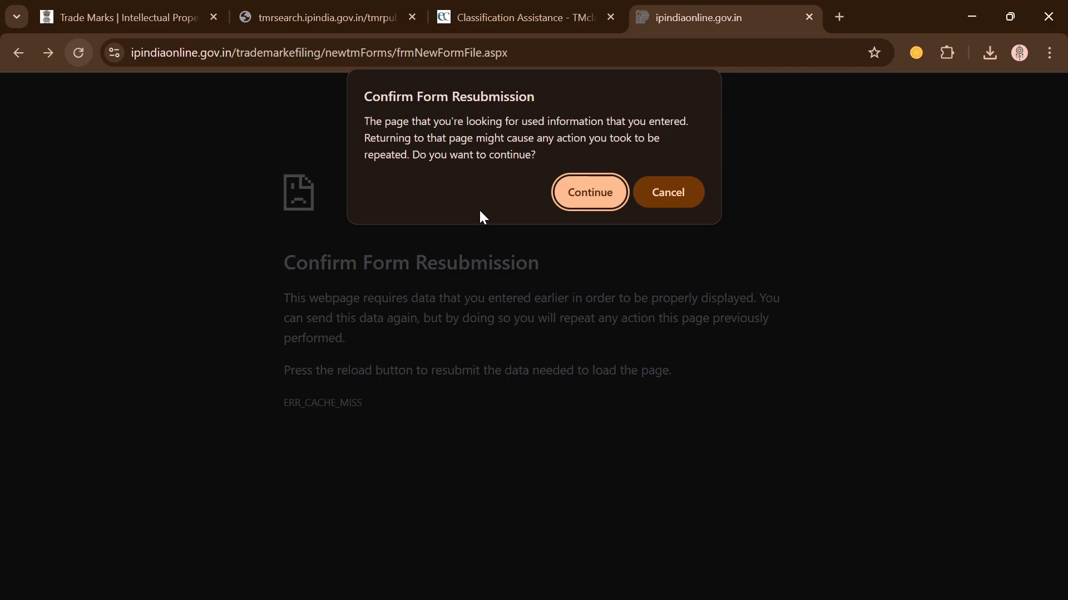
{"action": "left_click", "coordinate": [603, 188]}
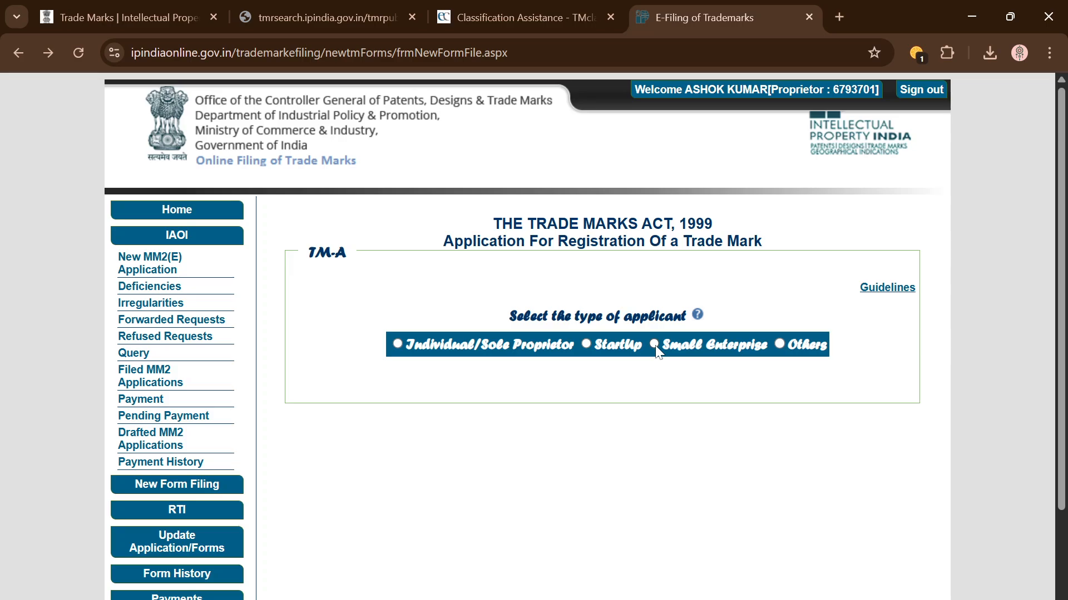
Step: Set the applicant type to Others, then Individual/Sole Proprietor
{"action": "left_click", "coordinate": [779, 343]}
{"action": "scroll", "coordinate": [606, 377], "scroll_direction": "down", "scroll_amount": 3}
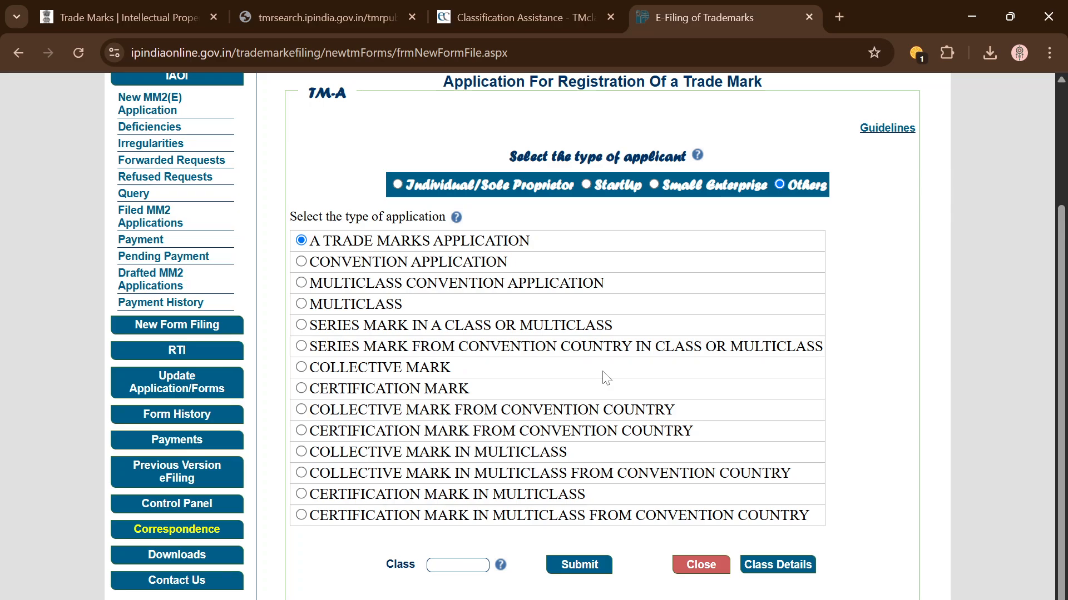
{"action": "scroll", "coordinate": [605, 377], "scroll_direction": "up", "scroll_amount": 3}
{"action": "left_click", "coordinate": [398, 343]}
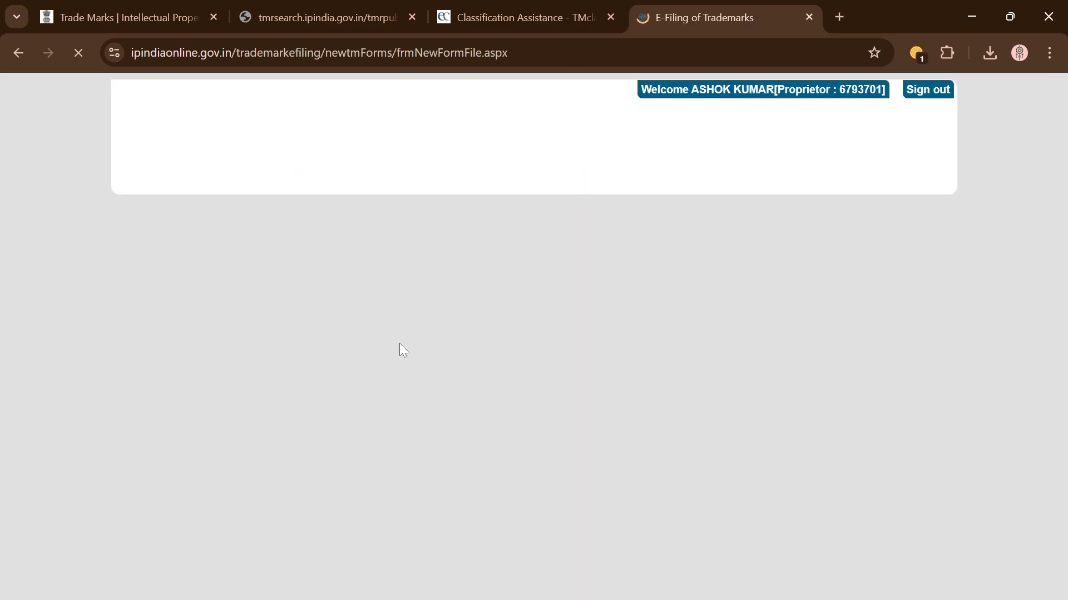
{"action": "scroll", "coordinate": [309, 341], "scroll_direction": "down", "scroll_amount": 2}
{"action": "scroll", "coordinate": [308, 341], "scroll_direction": "down", "scroll_amount": 1}
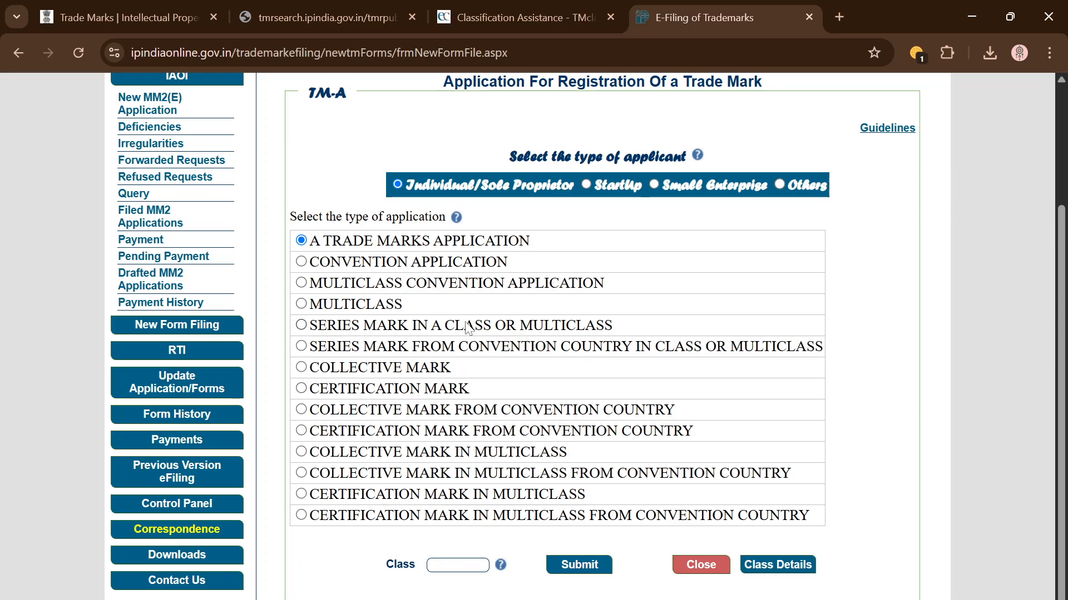
{"action": "scroll", "coordinate": [472, 365], "scroll_direction": "up", "scroll_amount": 1}
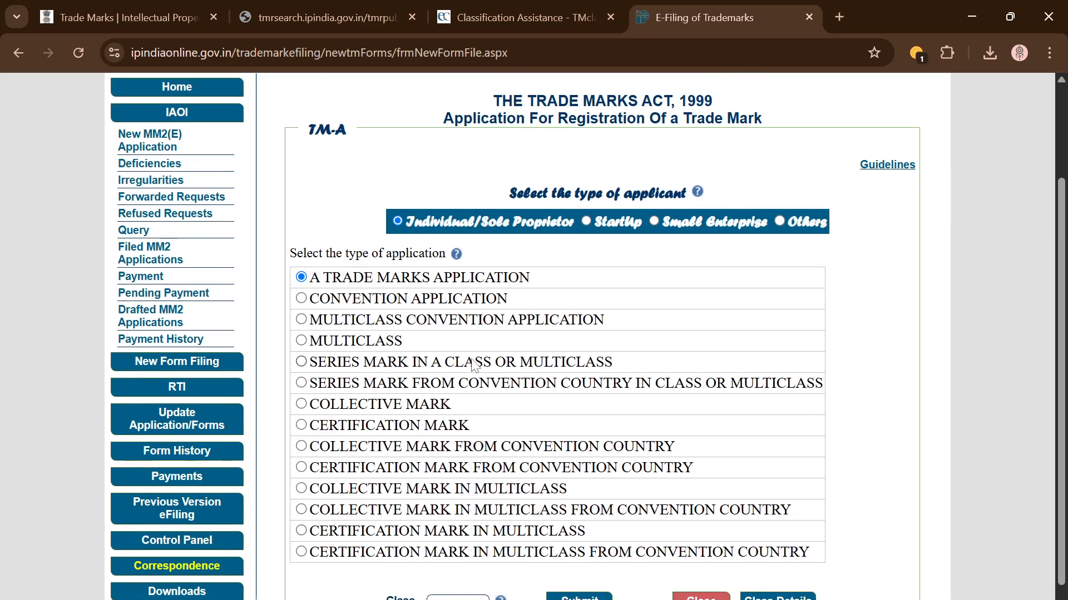
{"action": "scroll", "coordinate": [472, 365], "scroll_direction": "up", "scroll_amount": 3}
{"action": "scroll", "coordinate": [458, 300], "scroll_direction": "down", "scroll_amount": 4}
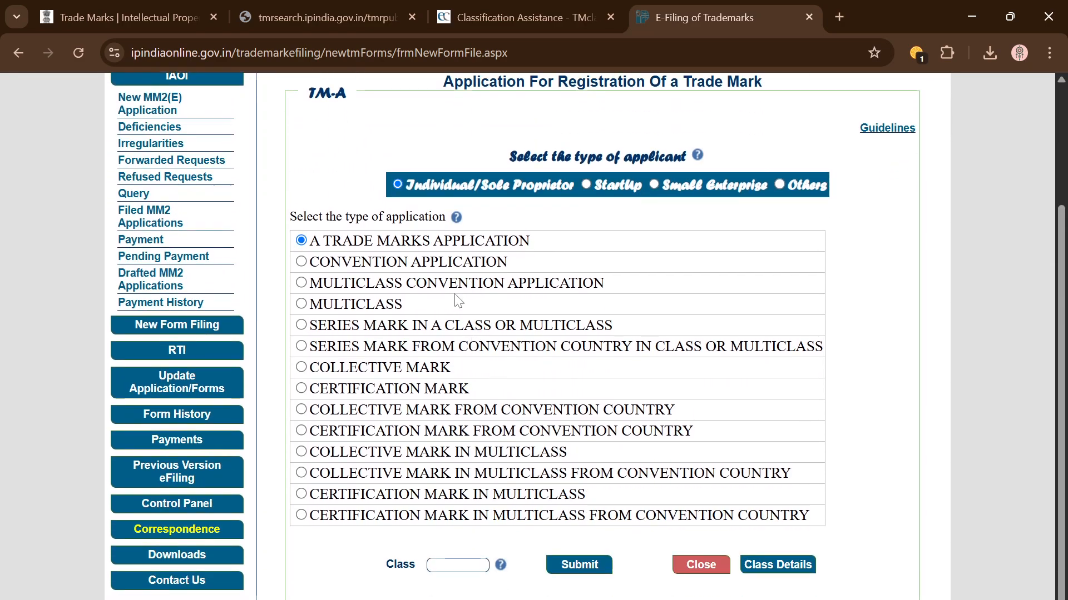
{"action": "scroll", "coordinate": [498, 414], "scroll_direction": "up", "scroll_amount": 1}
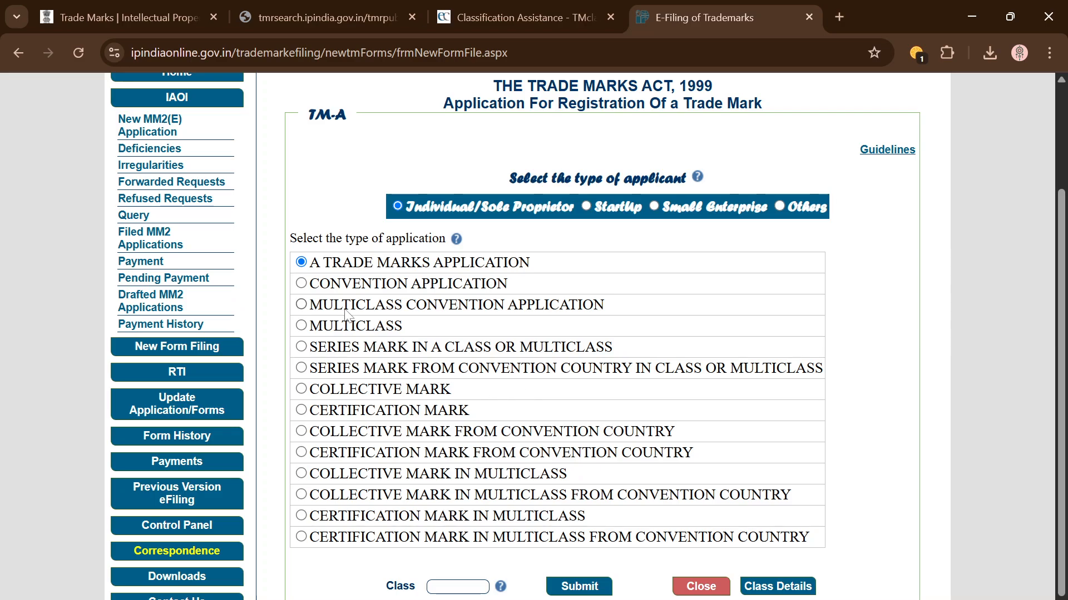
Step: Enter 39 as the class for the trade marks application
{"action": "left_click", "coordinate": [464, 587]}
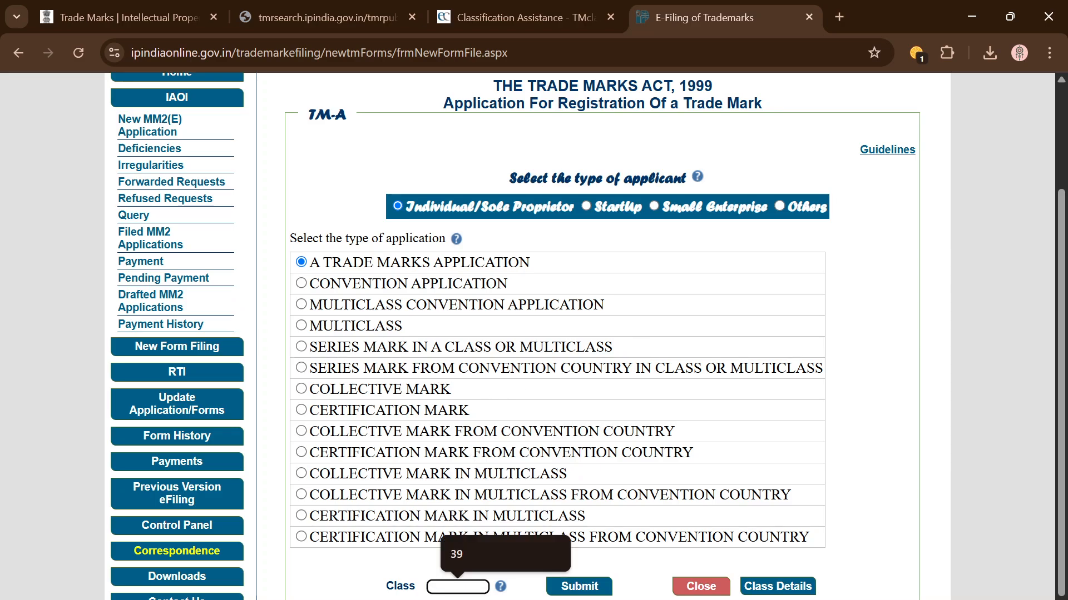
{"action": "left_click", "coordinate": [476, 553]}
{"action": "scroll", "coordinate": [535, 573], "scroll_direction": "down", "scroll_amount": 1}
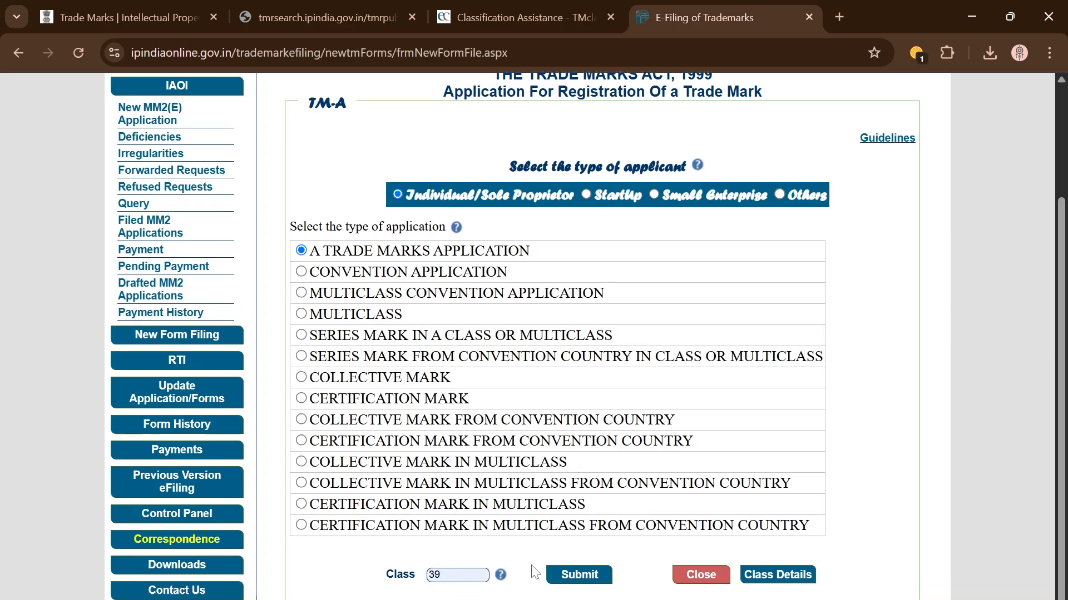
{"action": "scroll", "coordinate": [535, 573], "scroll_direction": "down", "scroll_amount": 1}
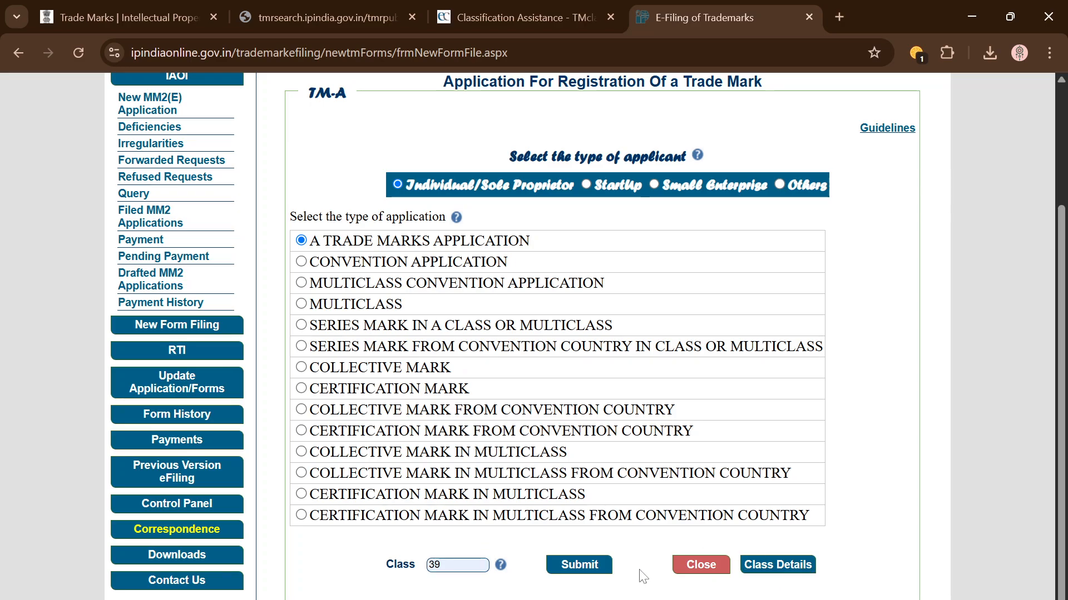
Step: Submit the class 39 choices and review the TM-A form, marking the unset branch jurisdiction
{"action": "left_click", "coordinate": [586, 570]}
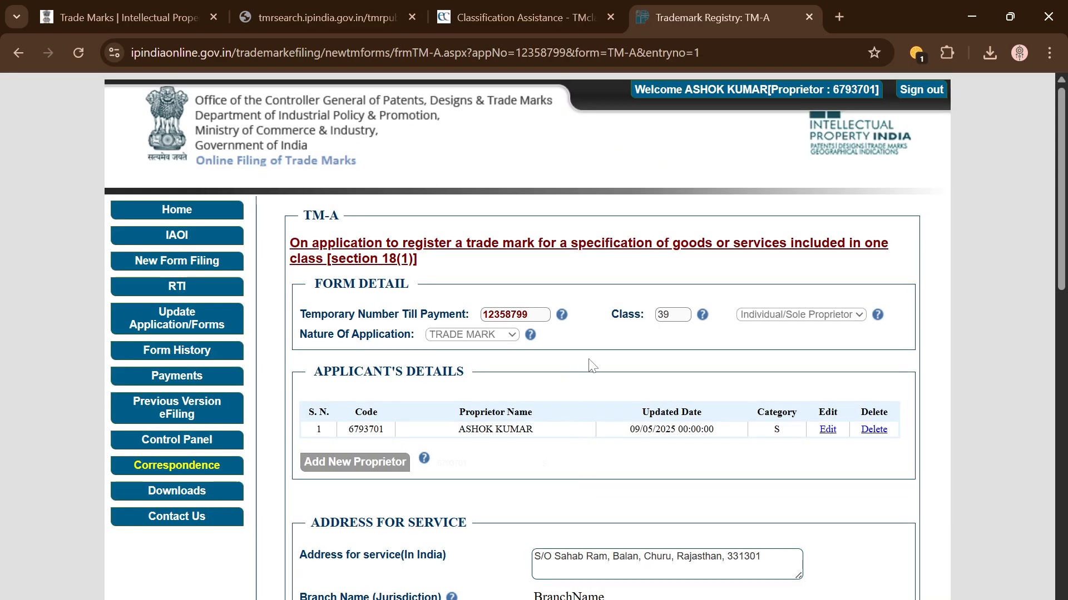
{"action": "scroll", "coordinate": [593, 365], "scroll_direction": "down", "scroll_amount": 2}
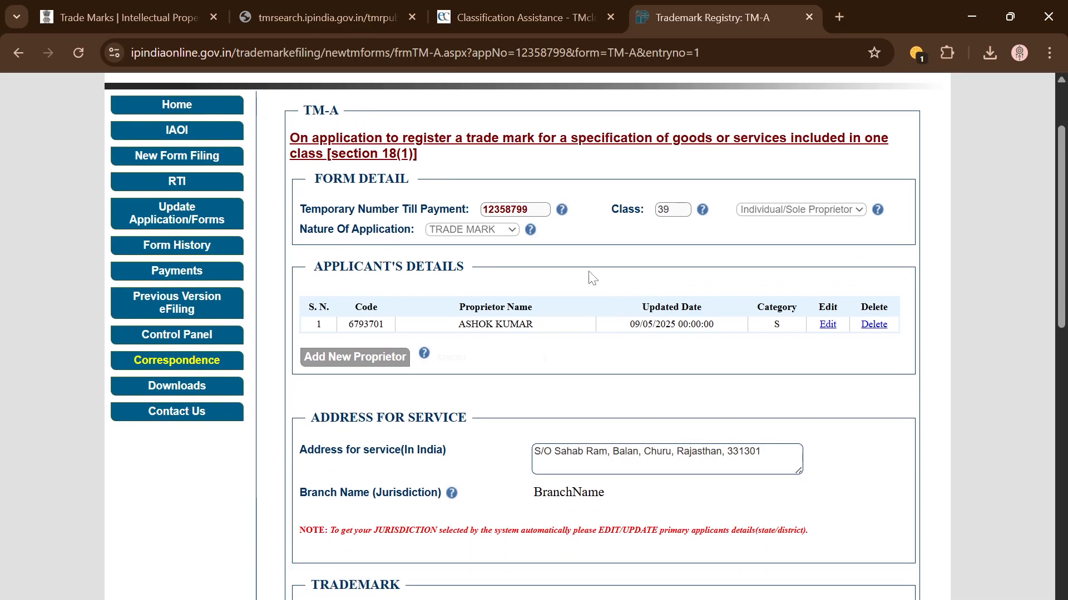
{"action": "scroll", "coordinate": [563, 342], "scroll_direction": "down", "scroll_amount": 1}
{"action": "scroll", "coordinate": [576, 309], "scroll_direction": "down", "scroll_amount": 2}
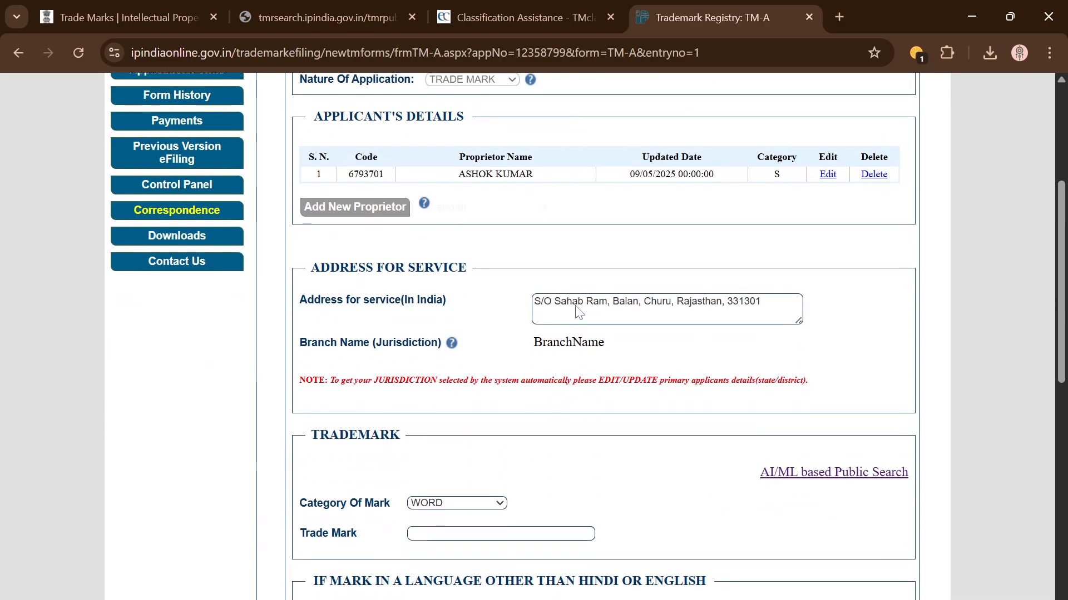
{"action": "scroll", "coordinate": [577, 309], "scroll_direction": "up", "scroll_amount": 4}
{"action": "scroll", "coordinate": [600, 358], "scroll_direction": "down", "scroll_amount": 2}
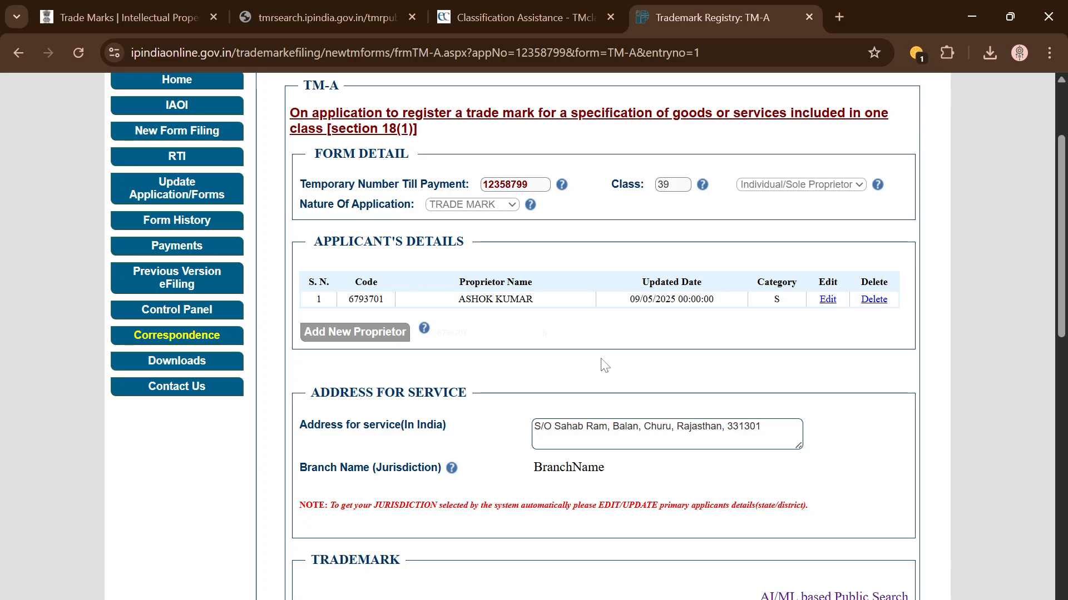
{"action": "scroll", "coordinate": [603, 365], "scroll_direction": "down", "scroll_amount": 1}
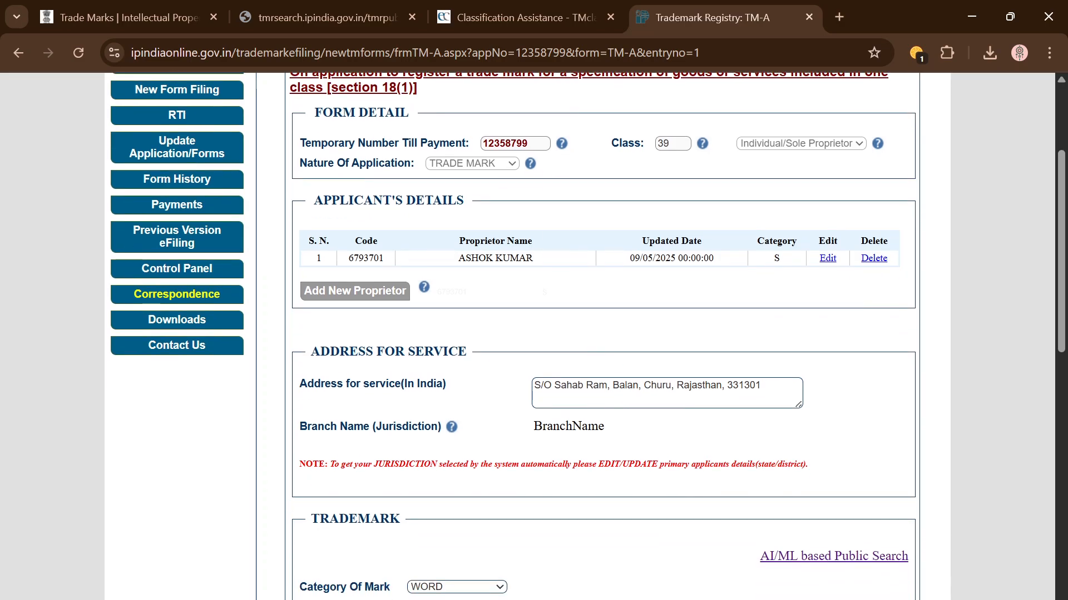
{"action": "scroll", "coordinate": [682, 305], "scroll_direction": "down", "scroll_amount": 1}
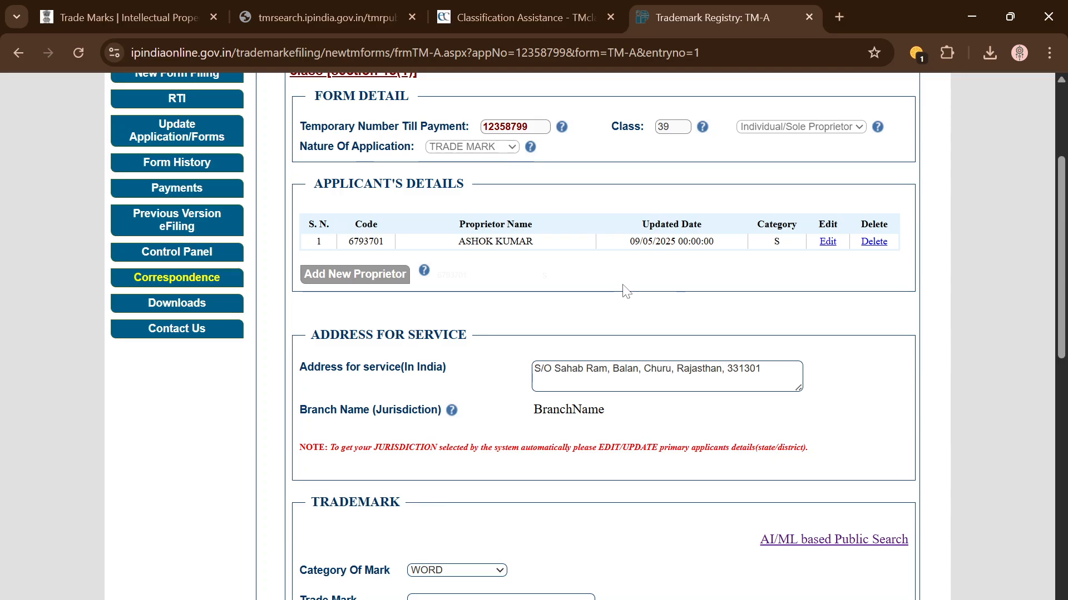
{"action": "scroll", "coordinate": [682, 287], "scroll_direction": "up", "scroll_amount": 1}
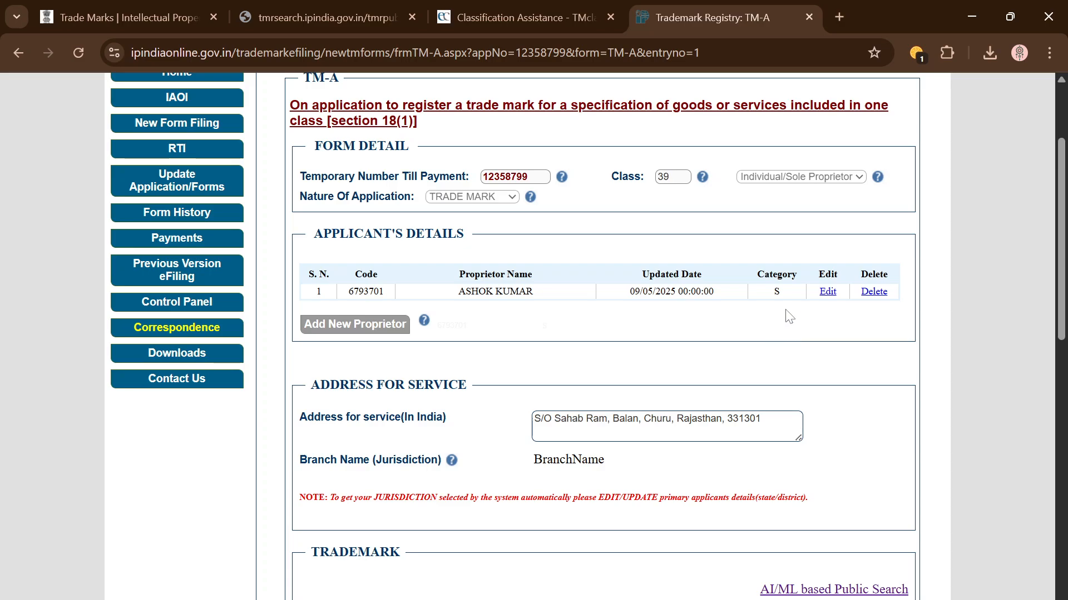
{"action": "scroll", "coordinate": [784, 333], "scroll_direction": "down", "scroll_amount": 1}
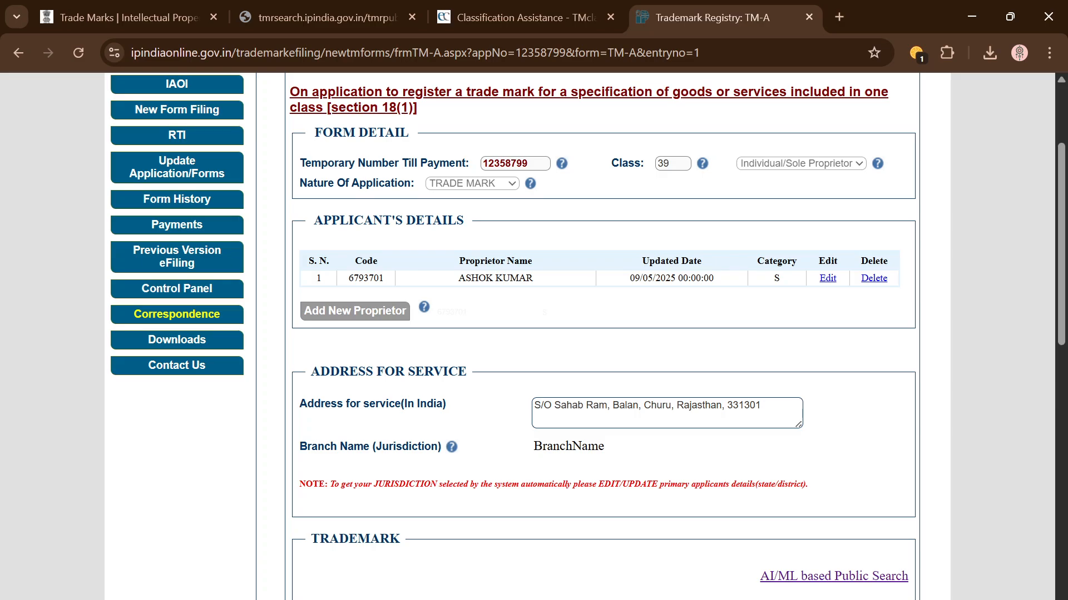
{"action": "left_click_drag", "start_coordinate": [543, 446], "coordinate": [618, 451]}
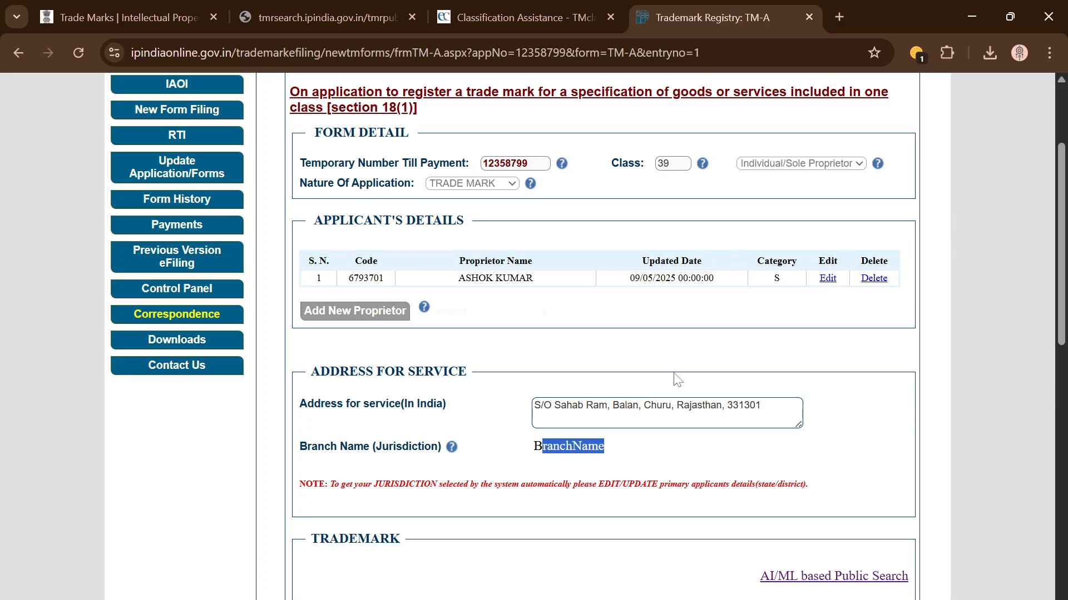
Step: Edit the applicant's details, setting state to RAJASTHAN and district to CHURU
{"action": "left_click", "coordinate": [826, 279]}
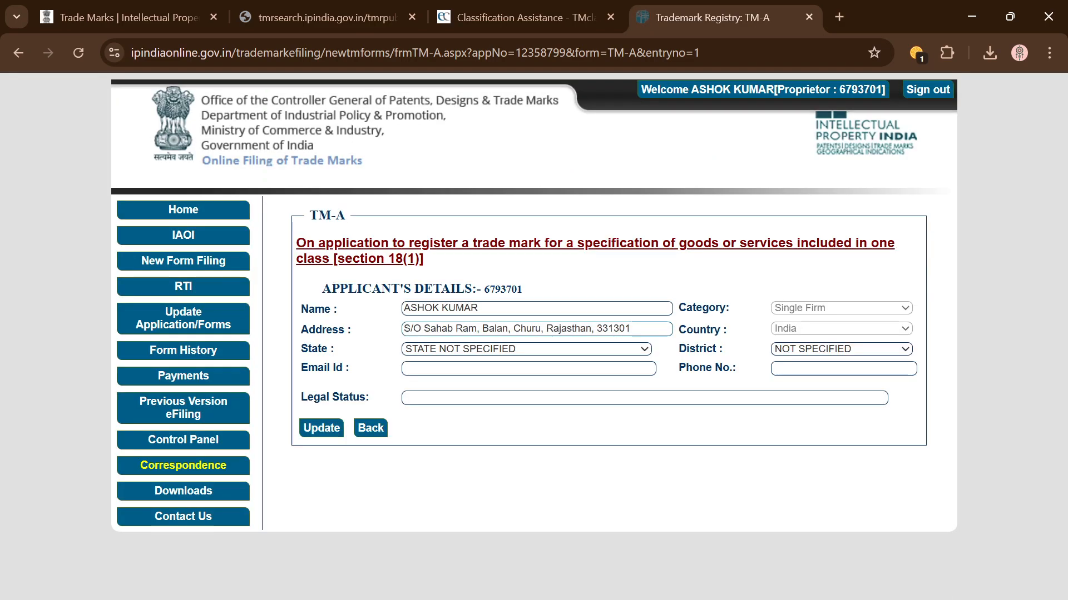
{"action": "left_click", "coordinate": [462, 349]}
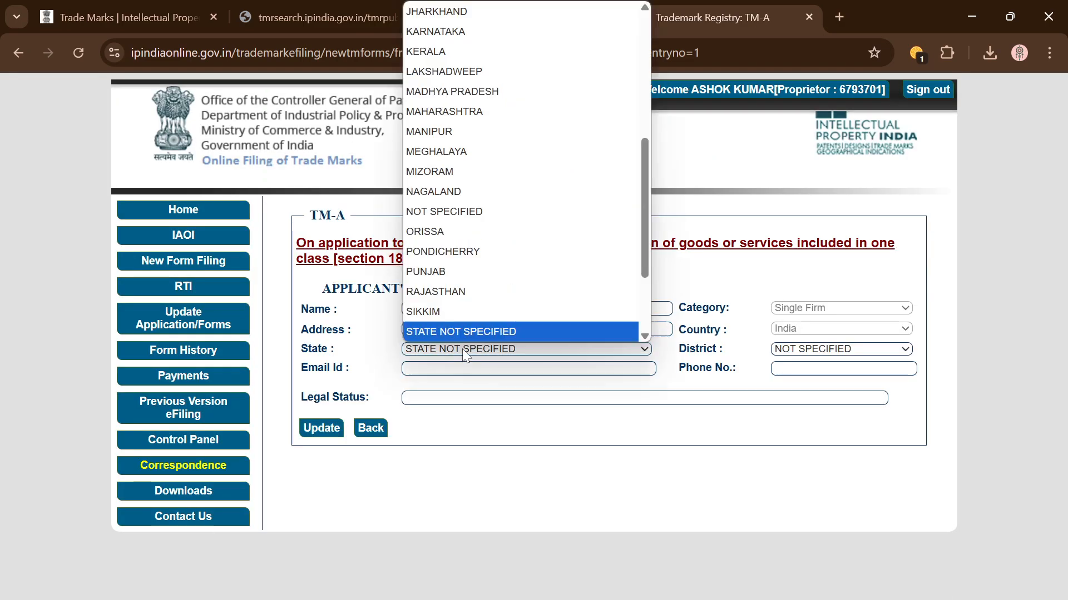
{"action": "left_click", "coordinate": [465, 291]}
{"action": "left_click", "coordinate": [841, 353]}
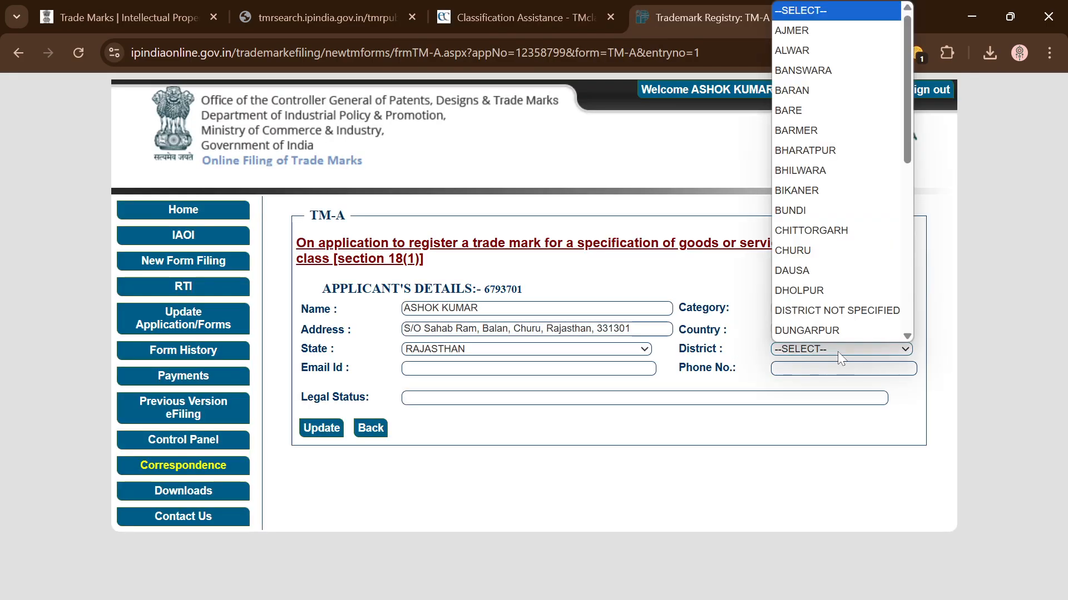
{"action": "left_click", "coordinate": [826, 252]}
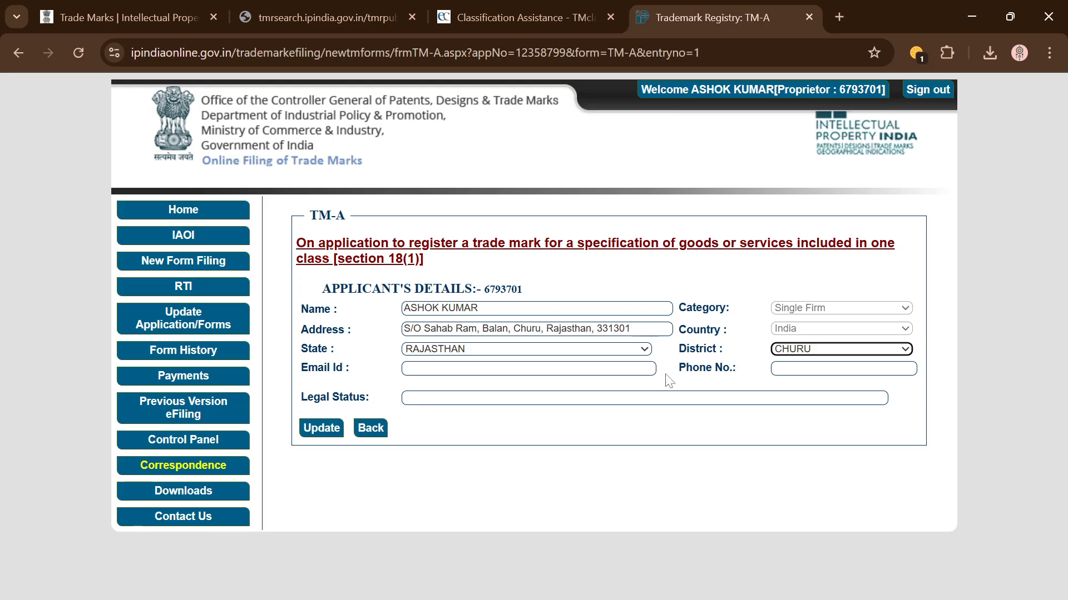
{"action": "left_click", "coordinate": [528, 370]}
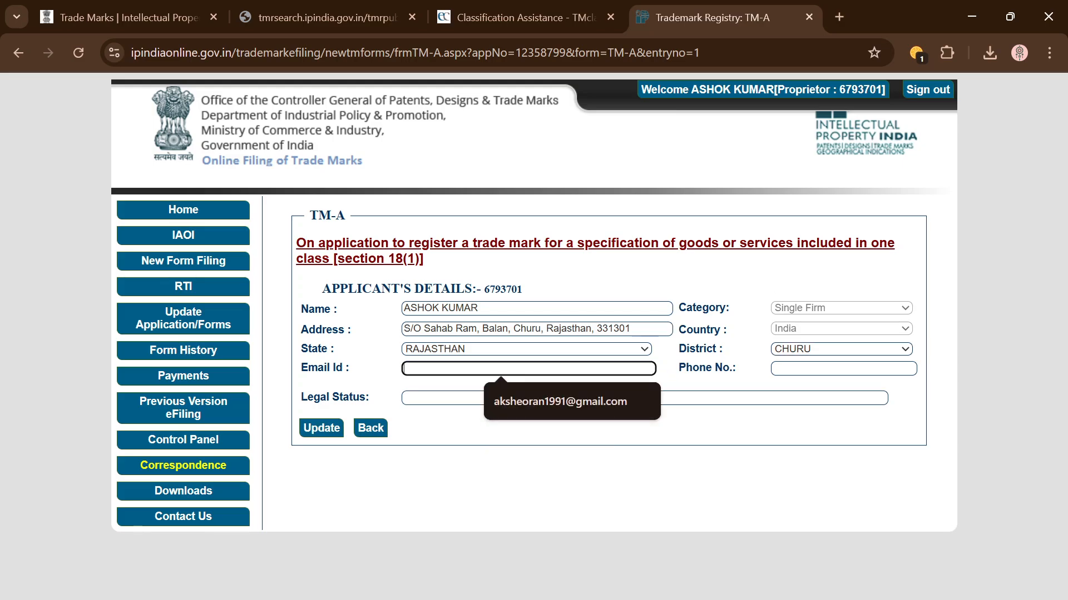
{"action": "left_click", "coordinate": [477, 447]}
Step: Save the applicant details, dismiss the missing legal status warning, and refresh the TM-A page
{"action": "left_click", "coordinate": [321, 424]}
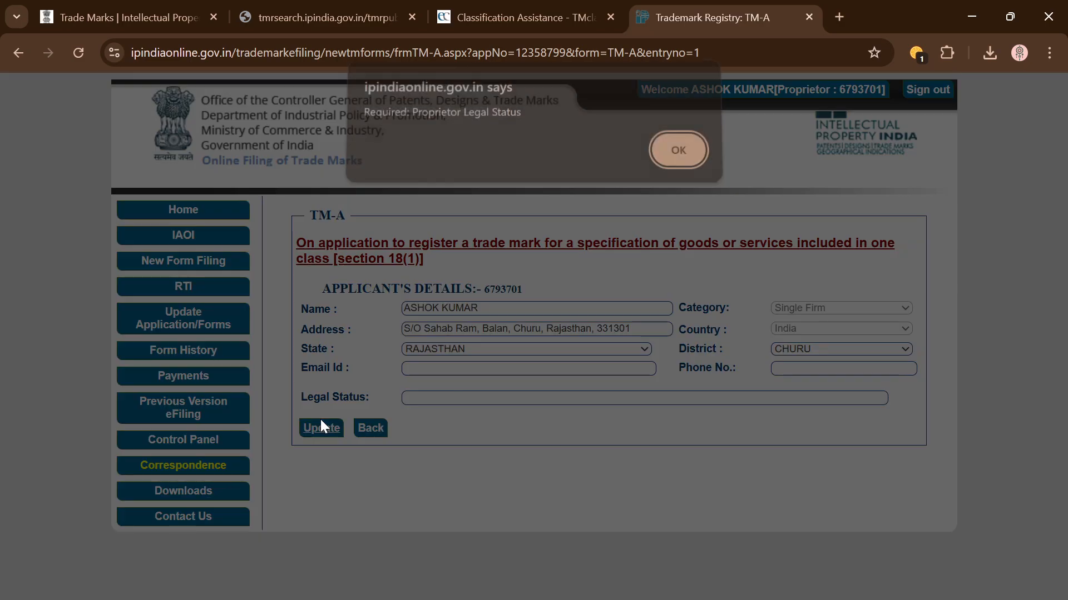
{"action": "left_click", "coordinate": [677, 161]}
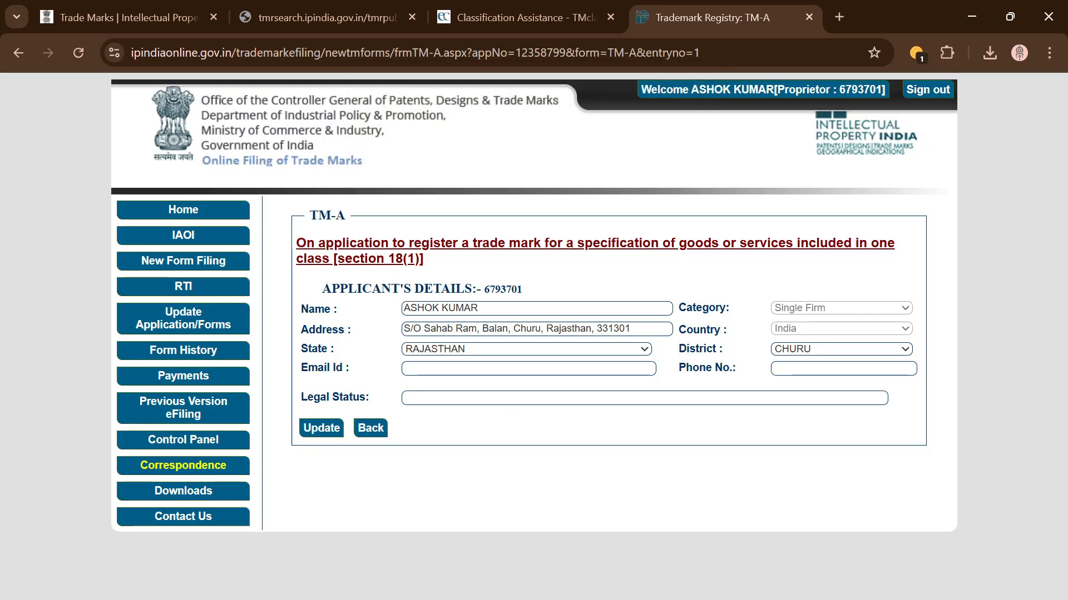
{"action": "key", "text": "alt+Tab"}
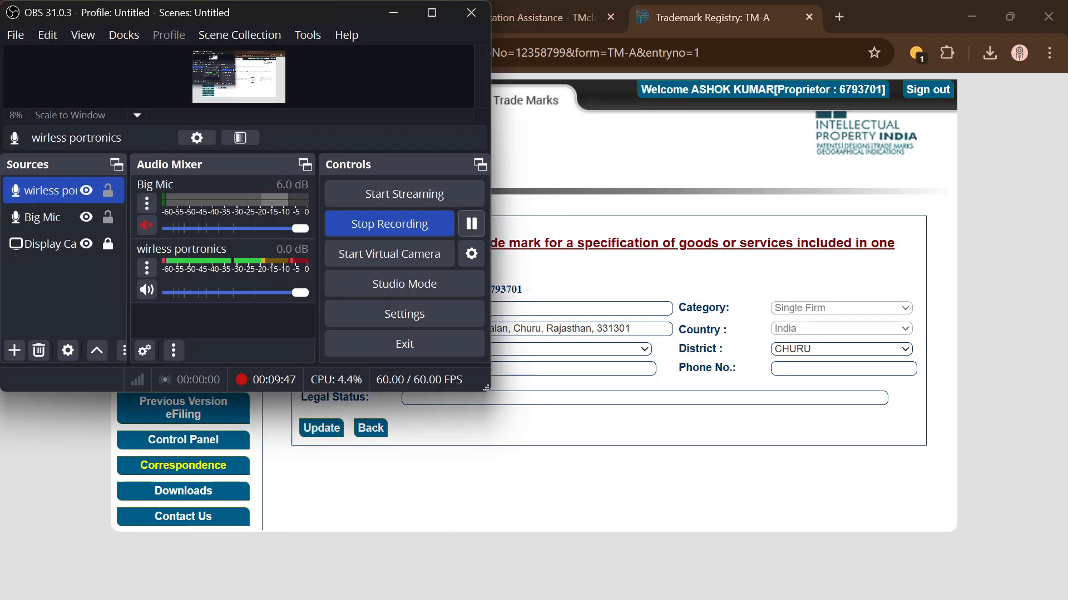
{"action": "left_click", "coordinate": [473, 224]}
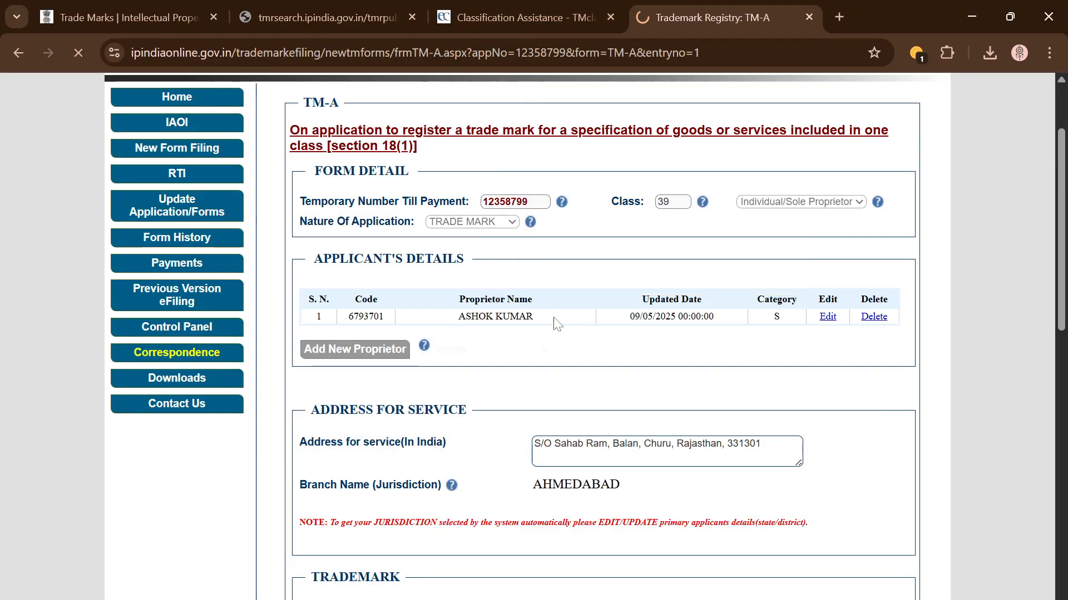
{"action": "key", "text": "F5"}
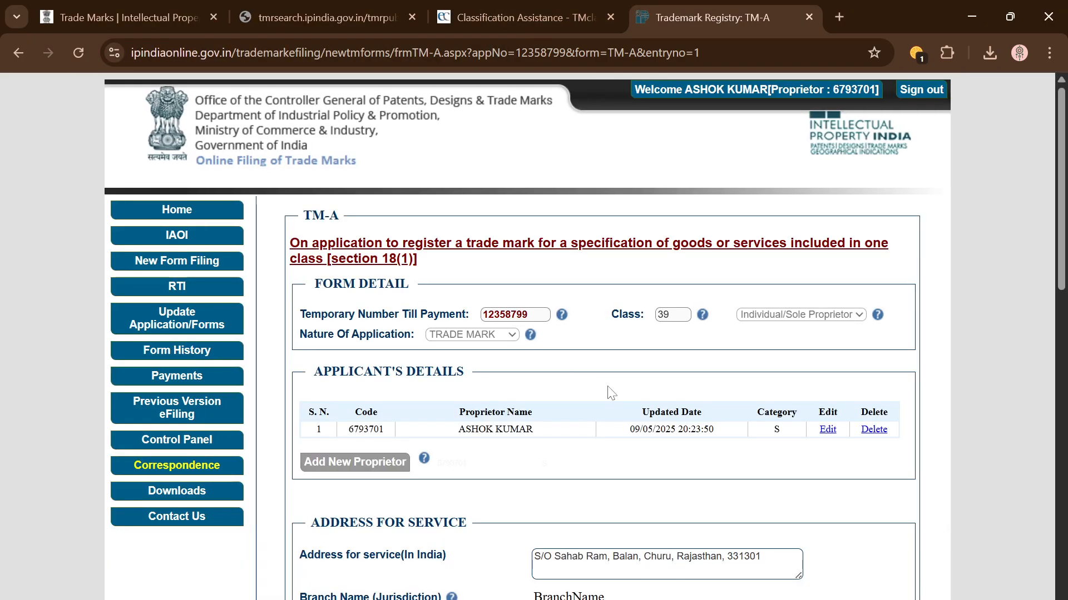
Step: Re-save the applicant details so the branch jurisdiction reads AHMEDABAD
{"action": "scroll", "coordinate": [612, 393], "scroll_direction": "down", "scroll_amount": 3}
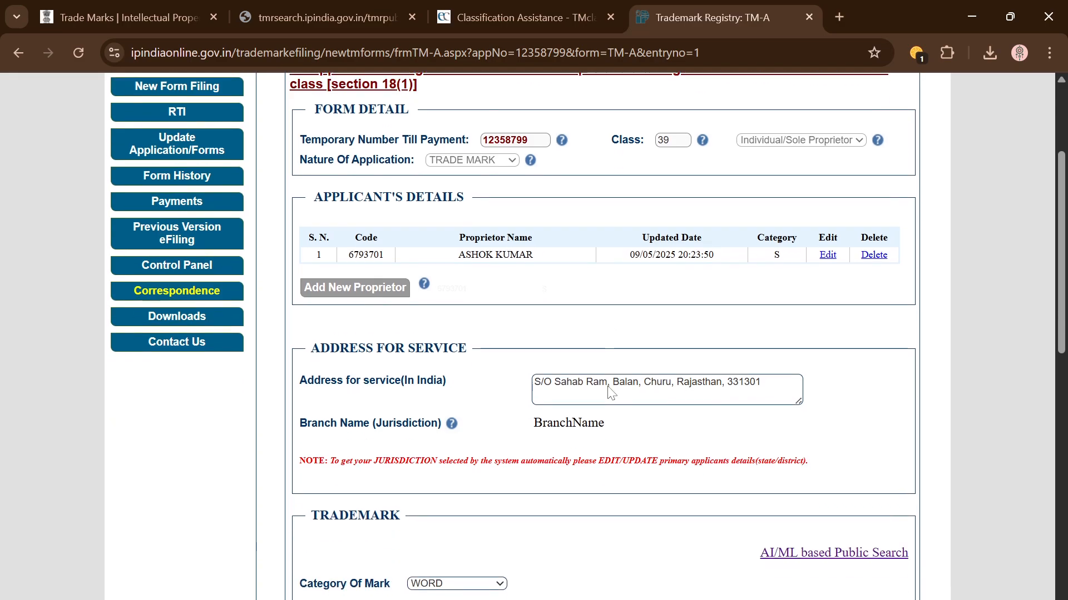
{"action": "scroll", "coordinate": [558, 428], "scroll_direction": "up", "scroll_amount": 1}
{"action": "scroll", "coordinate": [675, 384], "scroll_direction": "up", "scroll_amount": 1}
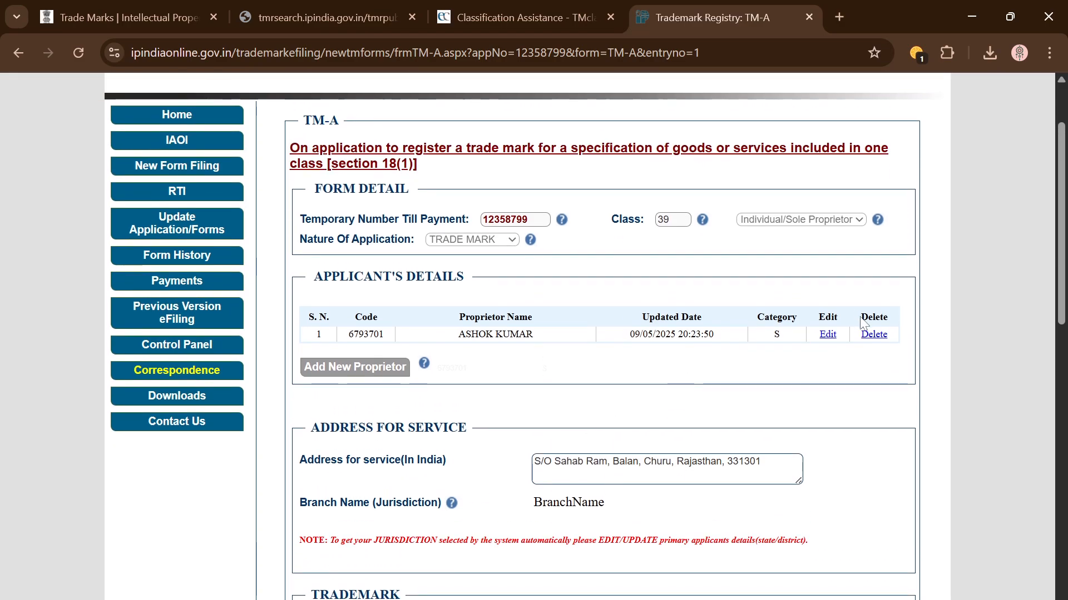
{"action": "left_click", "coordinate": [830, 341]}
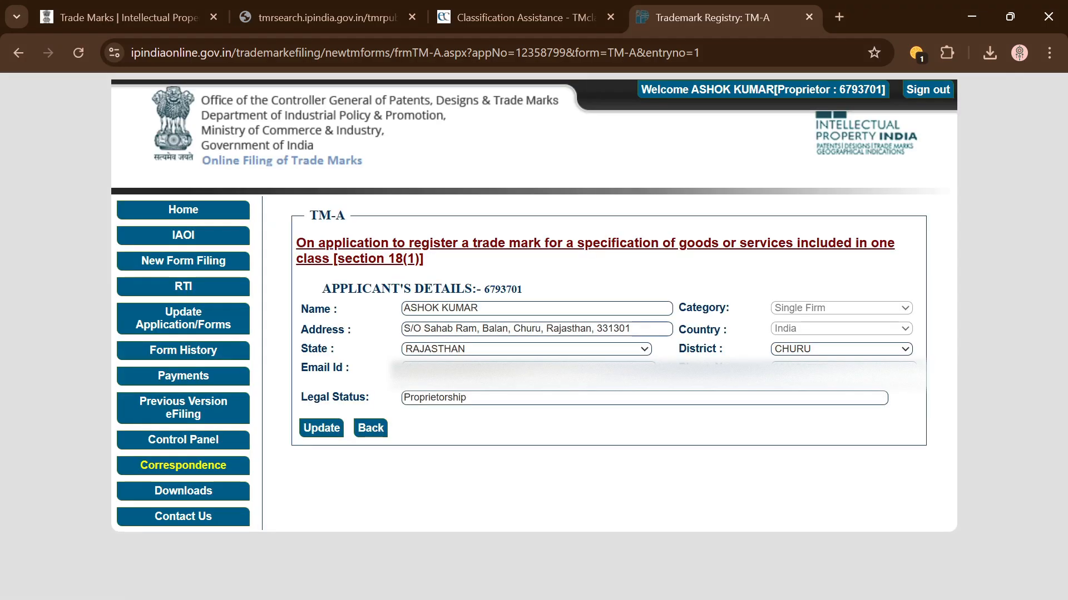
{"action": "left_click", "coordinate": [320, 428]}
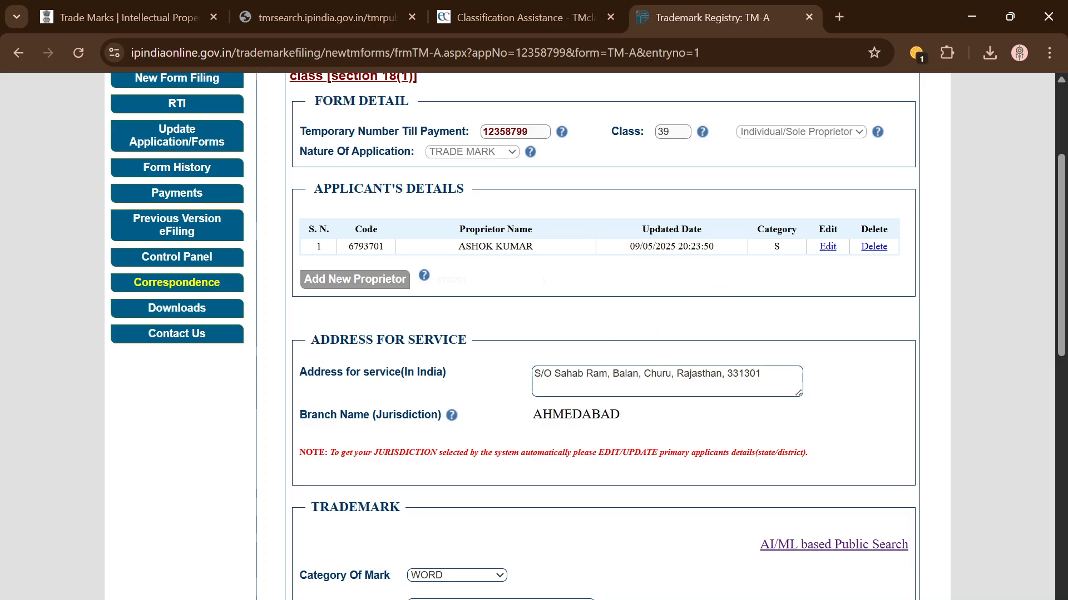
Step: Clear all text from the Address for service field and scroll to the Trademark section
{"action": "double_click", "coordinate": [744, 374]}
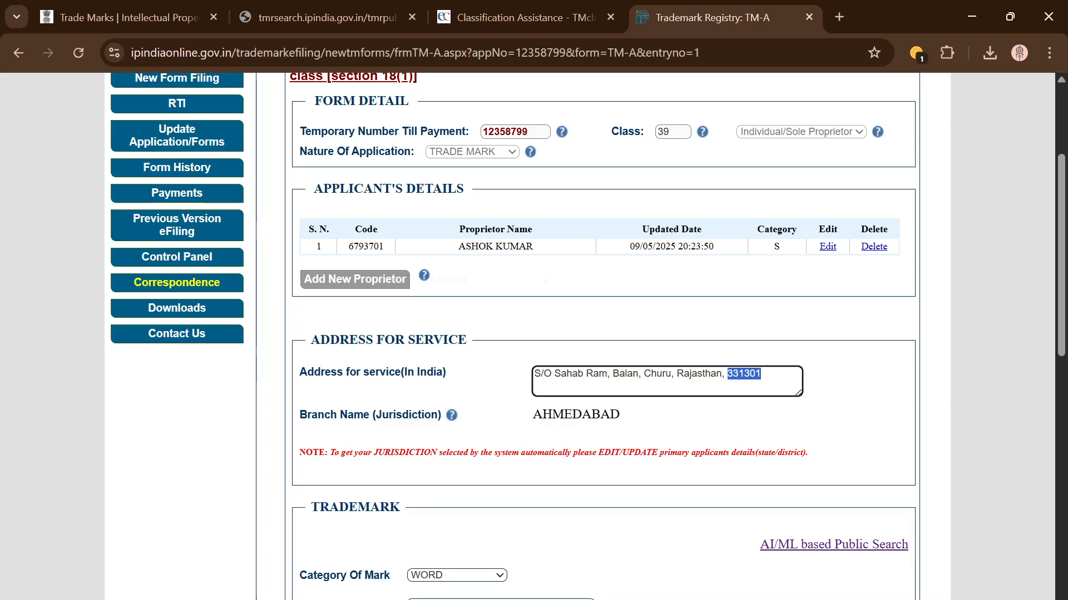
{"action": "key", "text": "ctrl+a"}
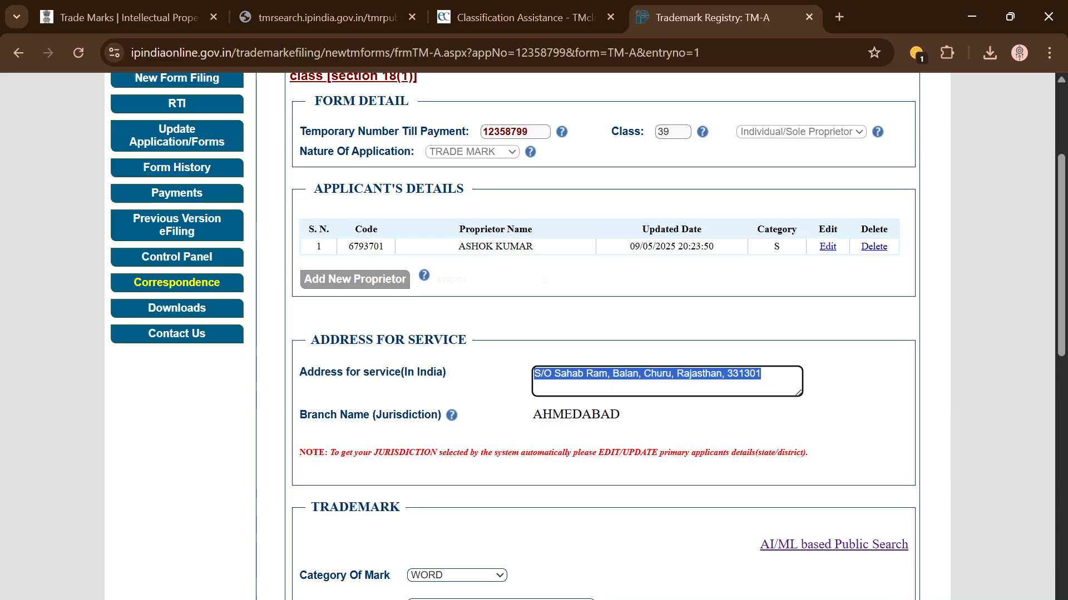
{"action": "type", "text": "D"}
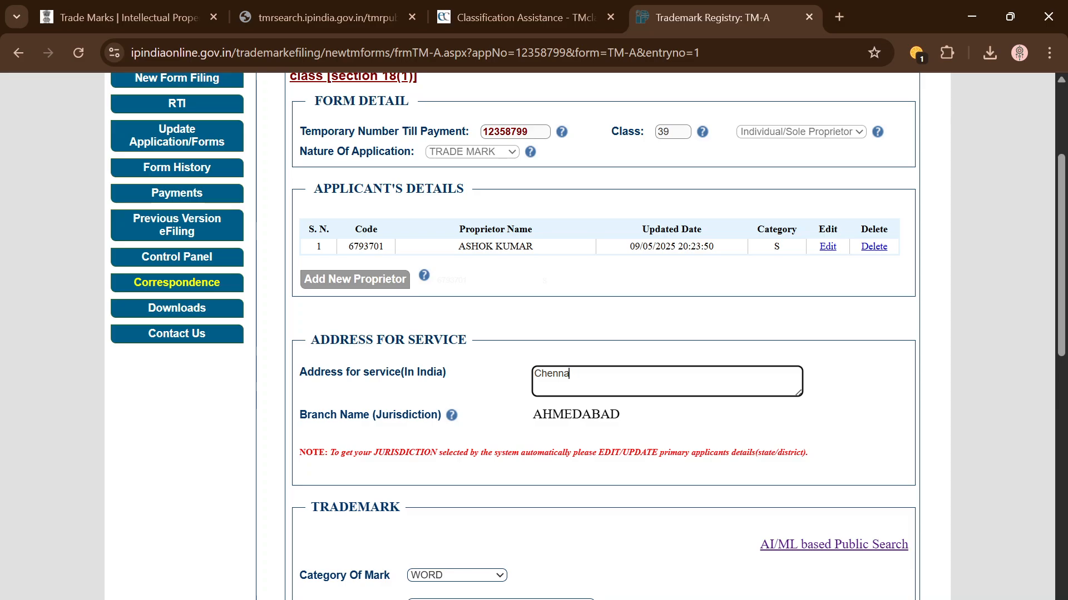
{"action": "type", "text": "-----"}
{"action": "key", "text": "BackSpace"}
{"action": "key", "text": "BackSpace"}
{"action": "key", "text": "BackSpace"}
{"action": "key", "text": "BackSpace"}
{"action": "key", "text": "BackSpace"}
{"action": "key", "text": "BackSpace"}
{"action": "key", "text": "BackSpace"}
{"action": "key", "text": "BackSpace"}
{"action": "key", "text": "BackSpace"}
{"action": "key", "text": "BackSpace"}
{"action": "key", "text": "BackSpace"}
{"action": "key", "text": "BackSpace"}
{"action": "key", "text": "BackSpace"}
{"action": "key", "text": "BackSpace"}
{"action": "key", "text": "BackSpace"}
{"action": "left_click", "coordinate": [698, 359]}
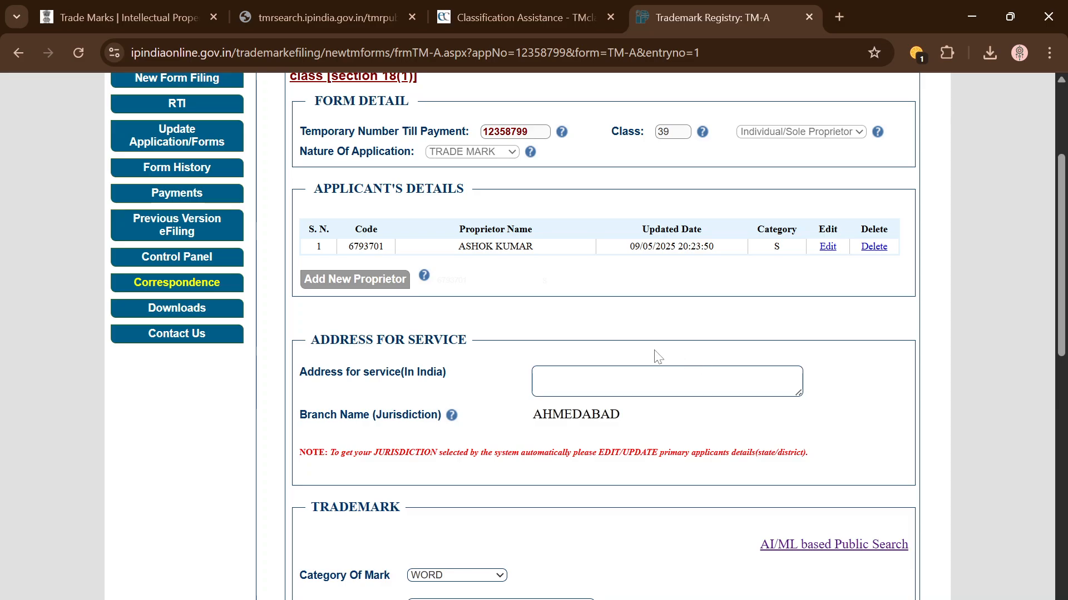
{"action": "left_click", "coordinate": [667, 381]}
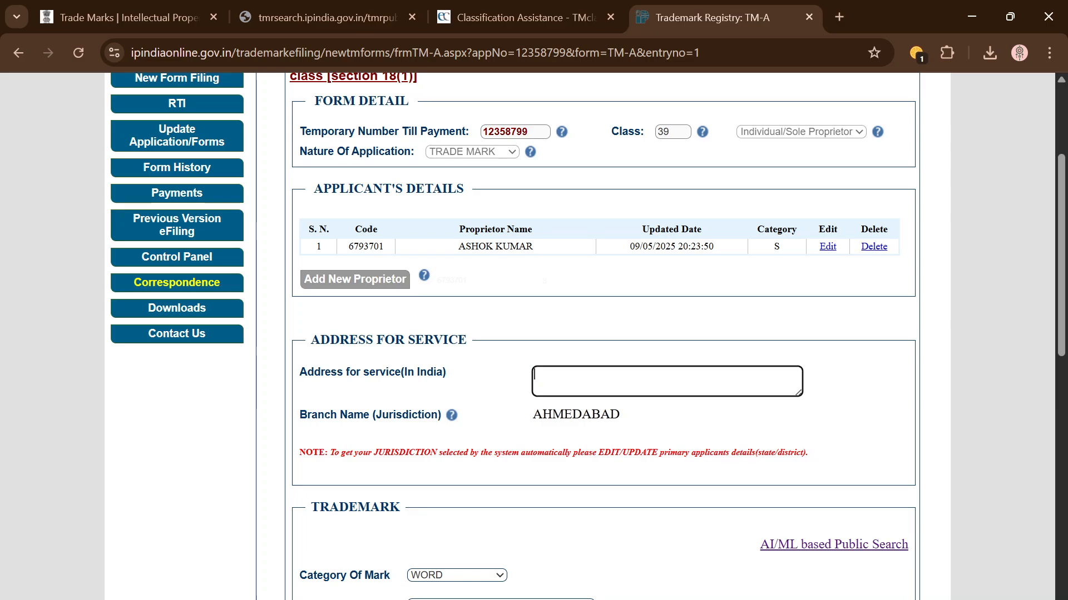
{"action": "scroll", "coordinate": [638, 443], "scroll_direction": "down", "scroll_amount": 1}
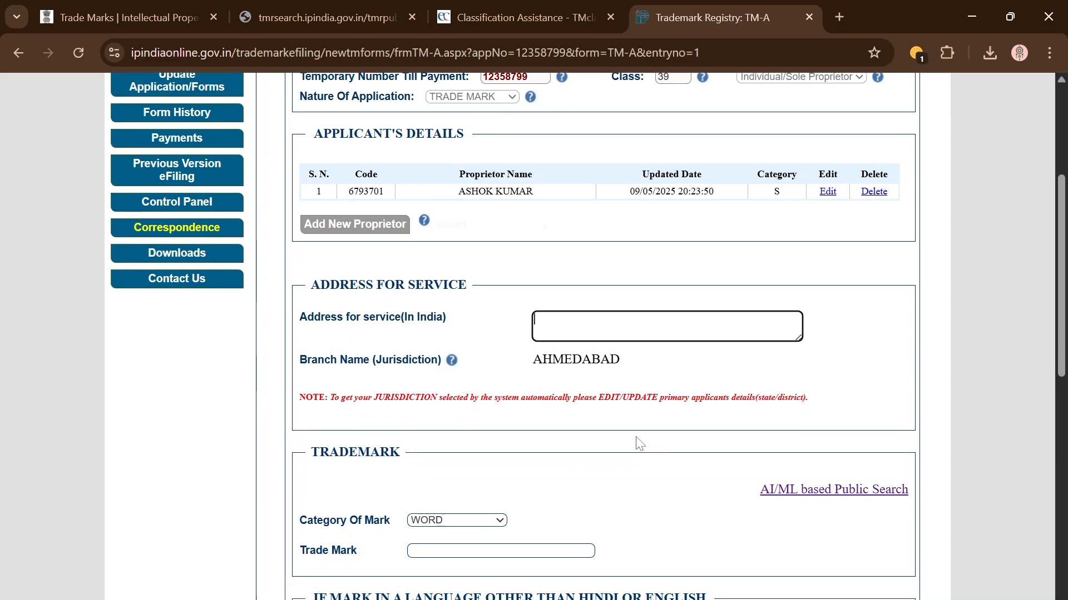
{"action": "scroll", "coordinate": [634, 434], "scroll_direction": "down", "scroll_amount": 2}
{"action": "left_click", "coordinate": [608, 364]}
{"action": "scroll", "coordinate": [607, 364], "scroll_direction": "down", "scroll_amount": 2}
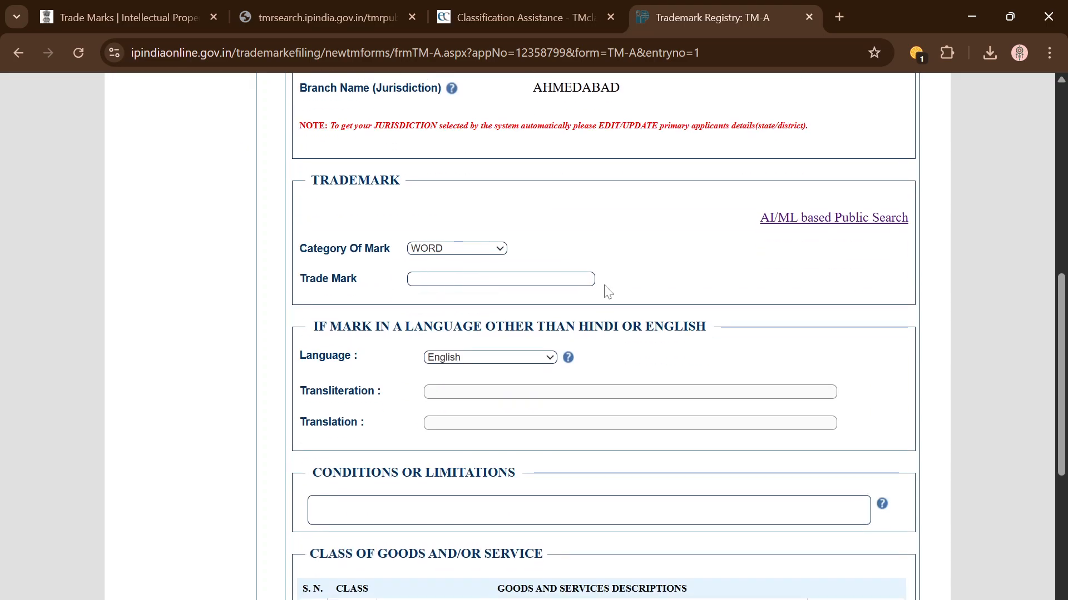
{"action": "scroll", "coordinate": [413, 210], "scroll_direction": "up", "scroll_amount": 1}
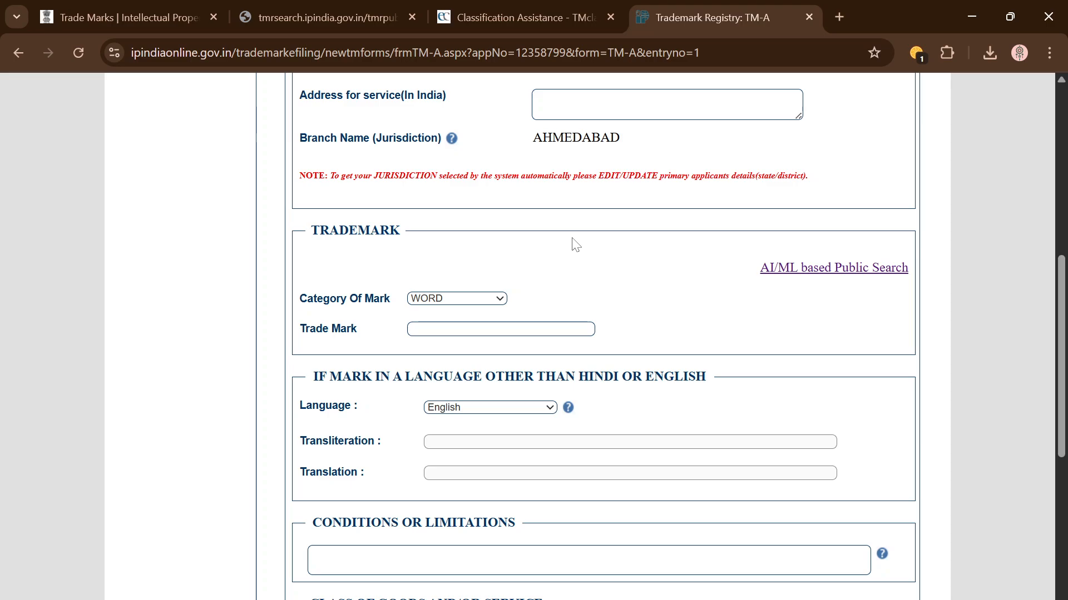
Step: Set Category Of Mark to DEVICE, then switch it back to WORD
{"action": "left_click", "coordinate": [498, 300]}
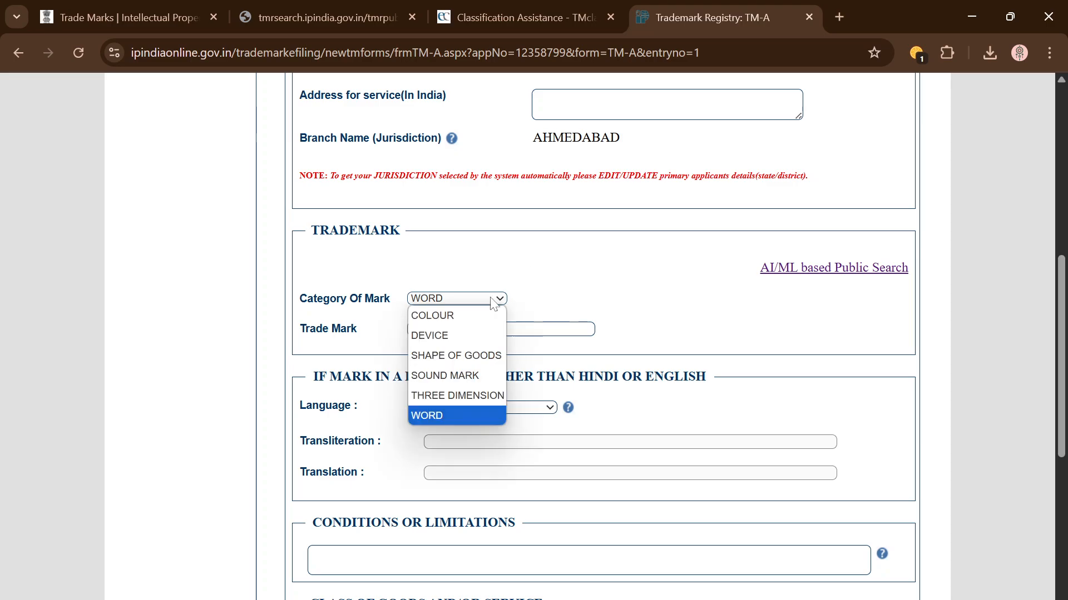
{"action": "left_click", "coordinate": [475, 336]}
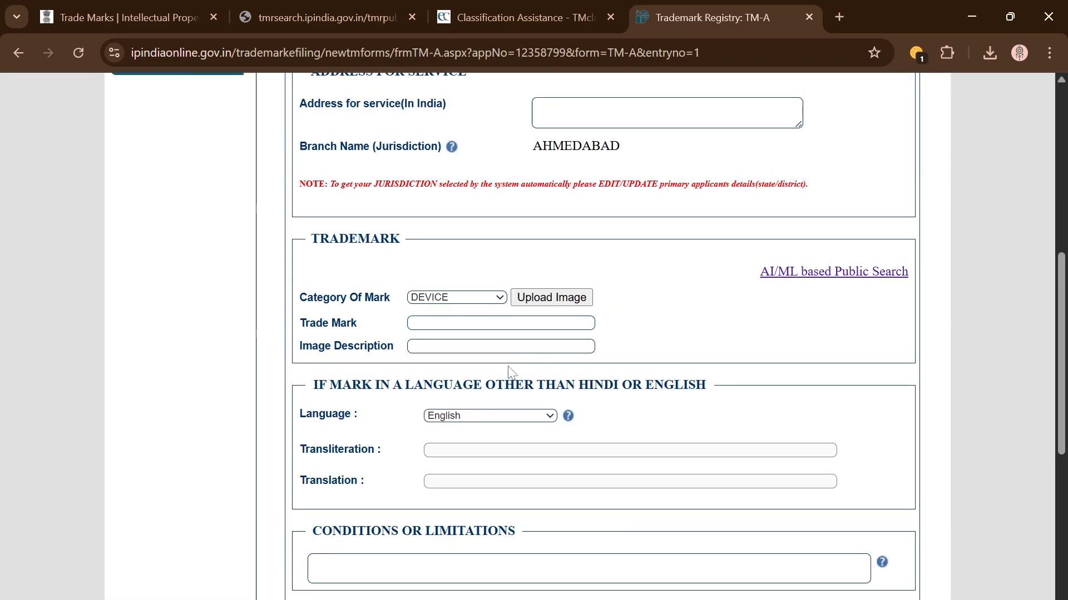
{"action": "scroll", "coordinate": [556, 367], "scroll_direction": "up", "scroll_amount": 1}
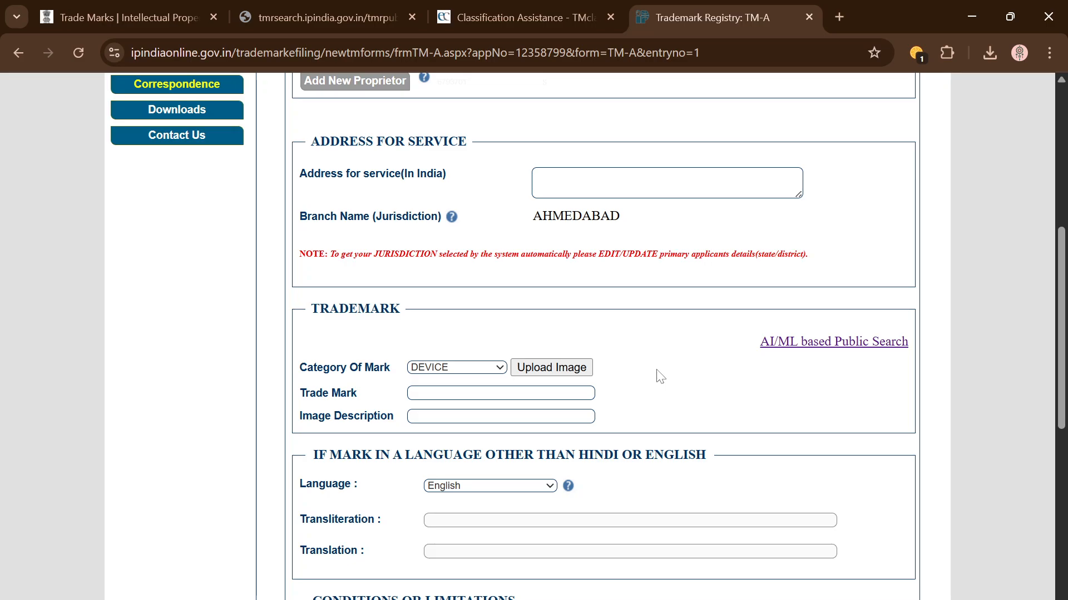
{"action": "scroll", "coordinate": [660, 377], "scroll_direction": "up", "scroll_amount": 1}
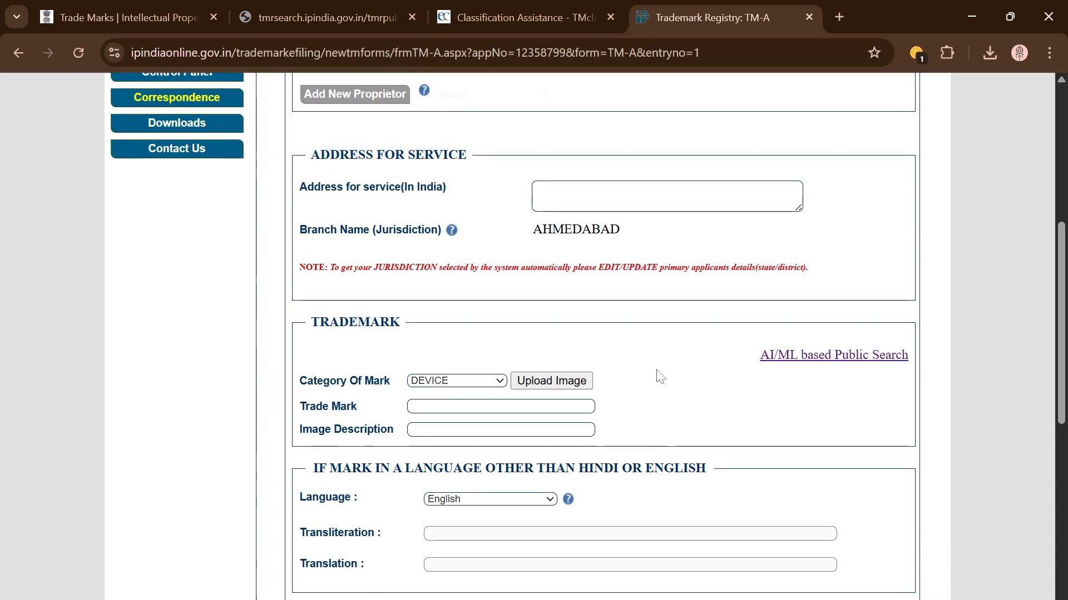
{"action": "left_click", "coordinate": [479, 381]}
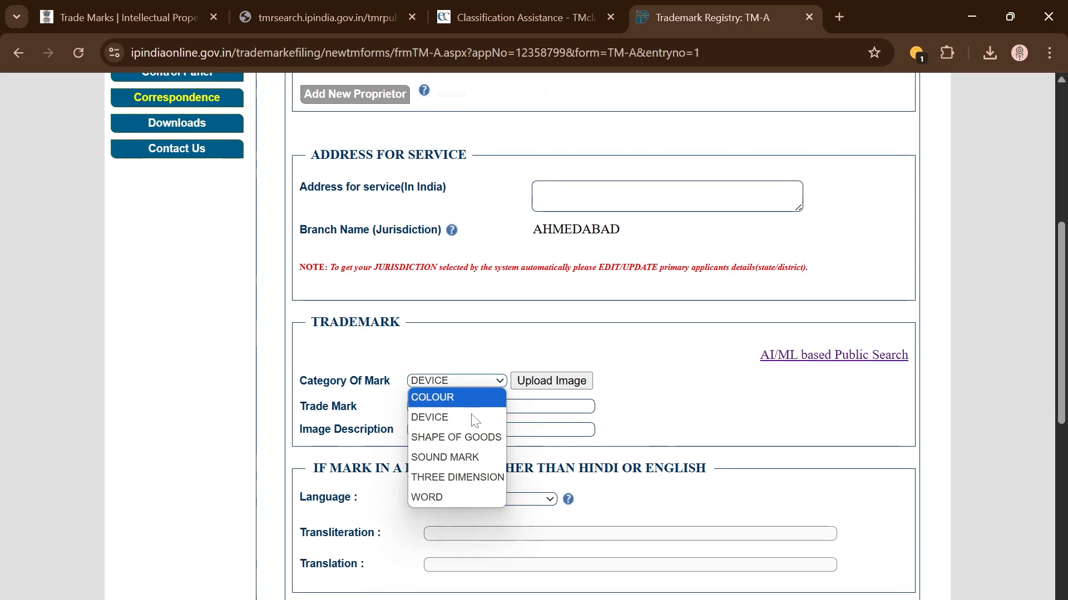
{"action": "left_click", "coordinate": [463, 499]}
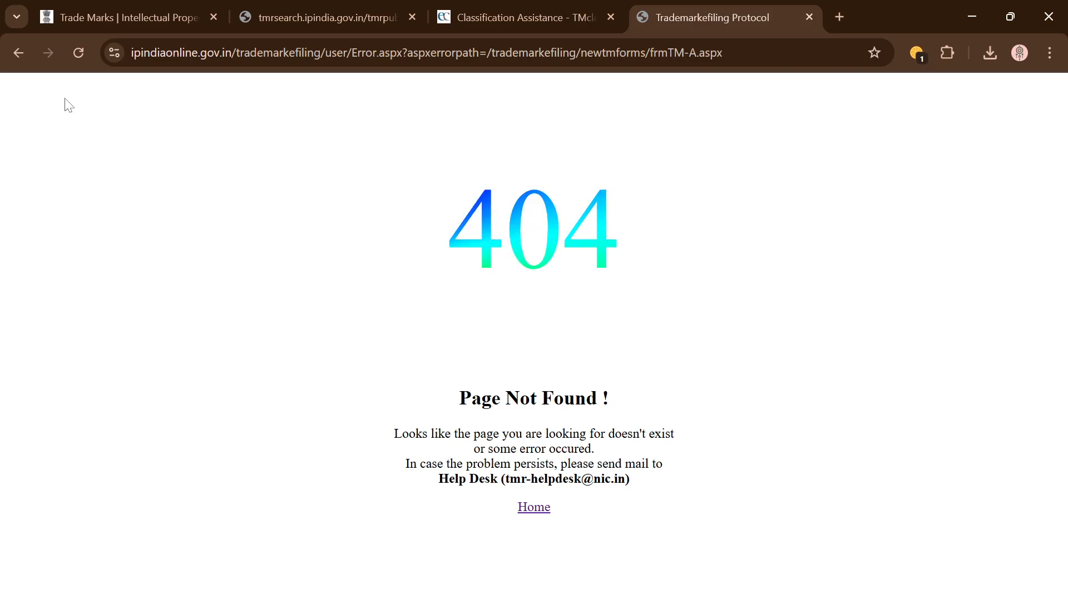
Step: Leave the 404 error page and reload with resubmitted data to restore the TM-A form
{"action": "left_click", "coordinate": [19, 52]}
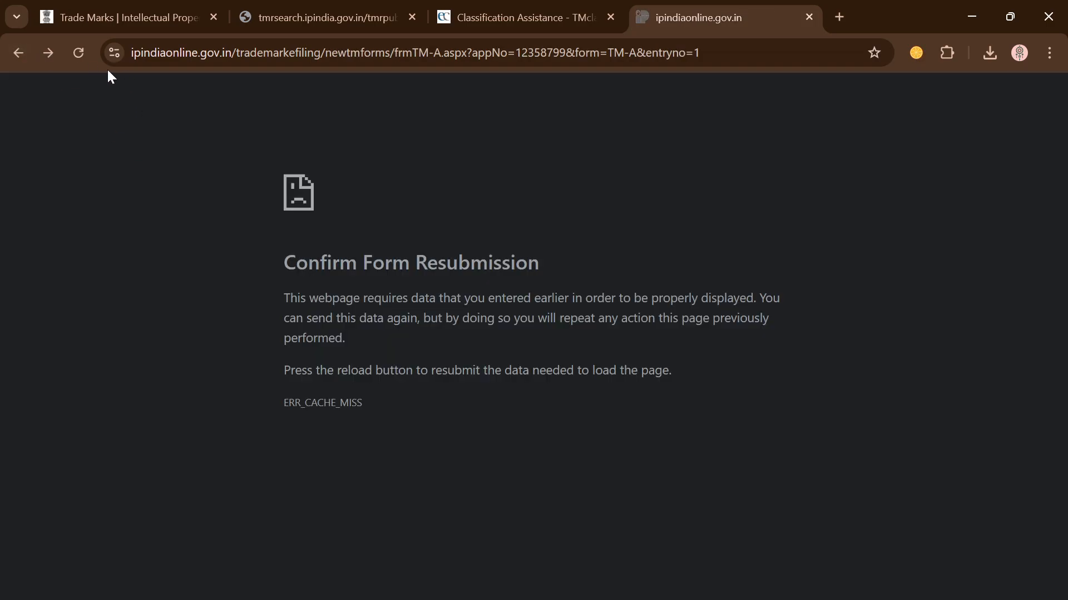
{"action": "left_click", "coordinate": [80, 54]}
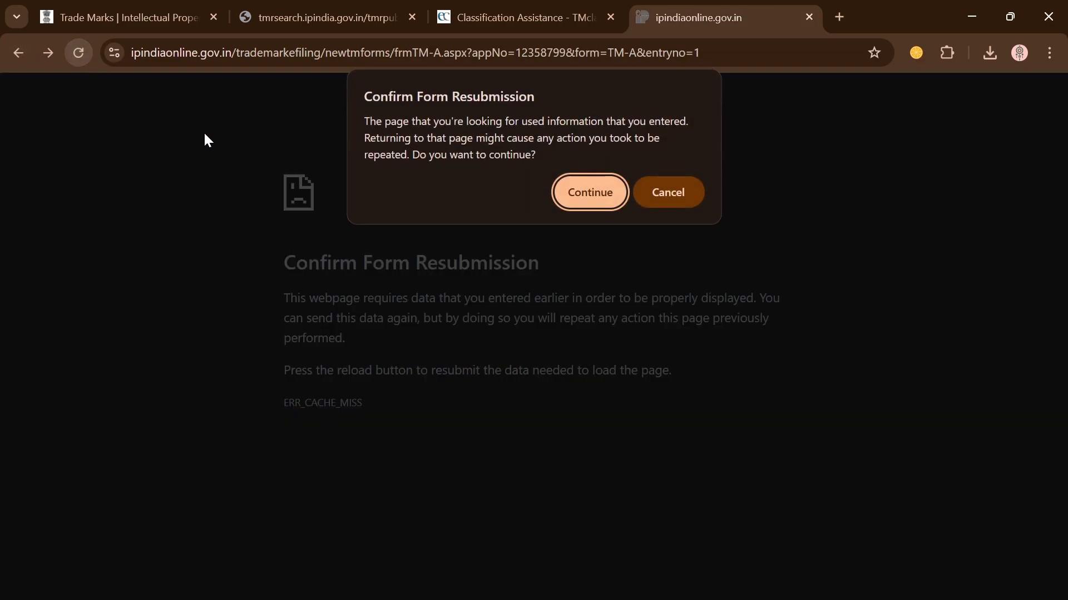
{"action": "left_click", "coordinate": [578, 195]}
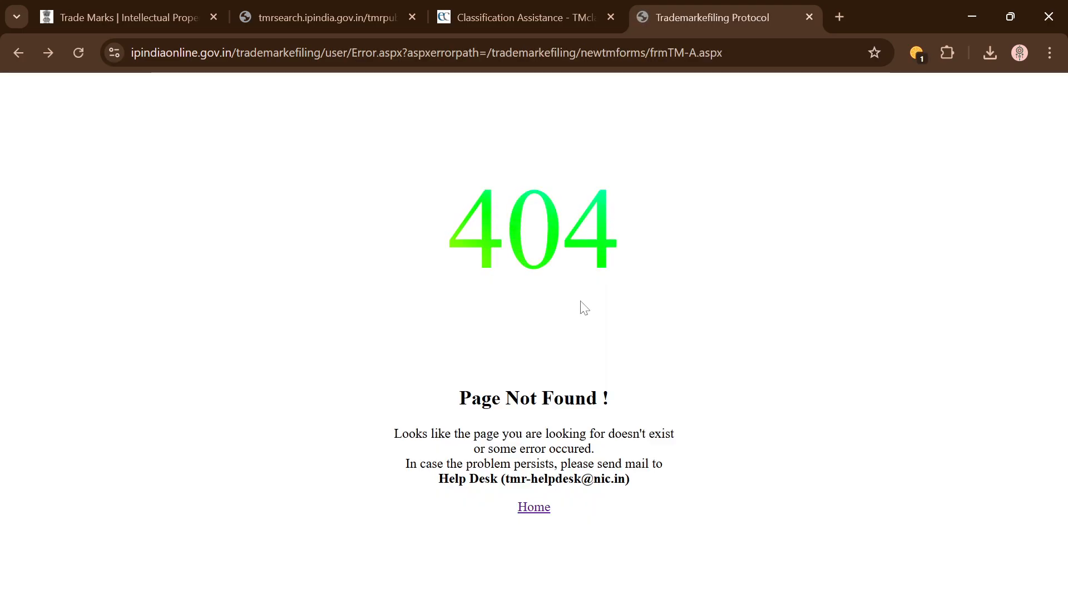
{"action": "left_click", "coordinate": [533, 511]}
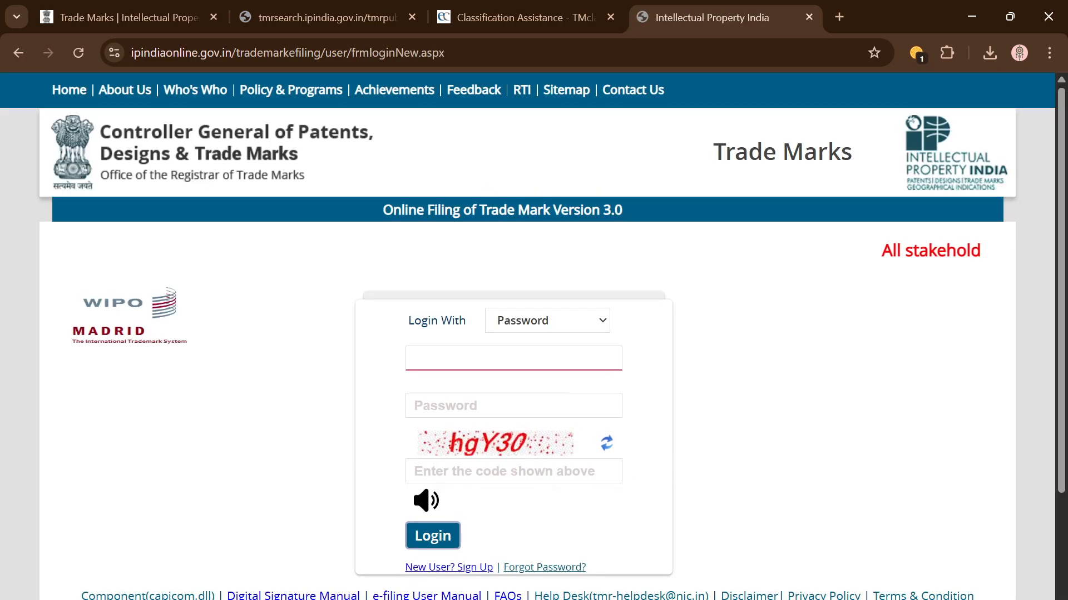
{"action": "left_click", "coordinate": [411, 599]}
Step: Choose DEVICE as the mark category and open the TM-A Upload Image page
{"action": "left_click", "coordinate": [475, 226]}
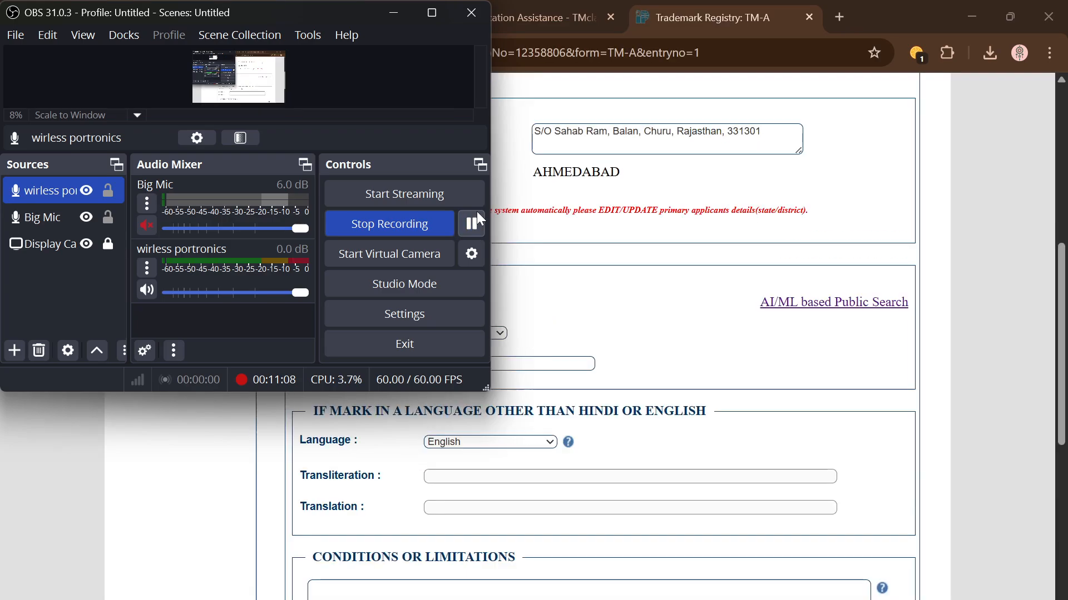
{"action": "left_click", "coordinate": [614, 288]}
{"action": "scroll", "coordinate": [639, 316], "scroll_direction": "down", "scroll_amount": 1}
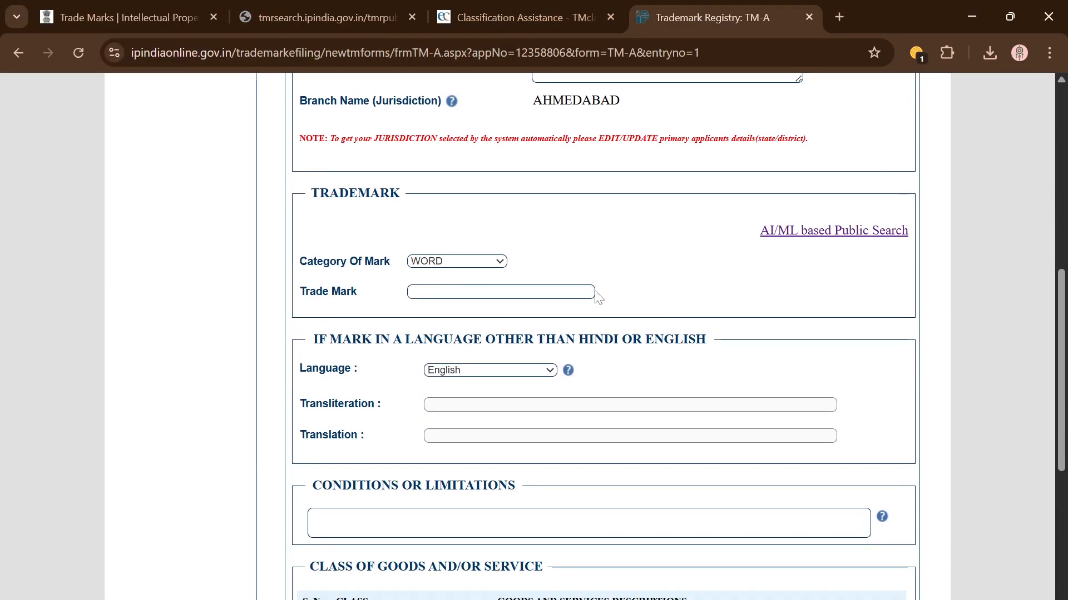
{"action": "scroll", "coordinate": [613, 305], "scroll_direction": "up", "scroll_amount": 1}
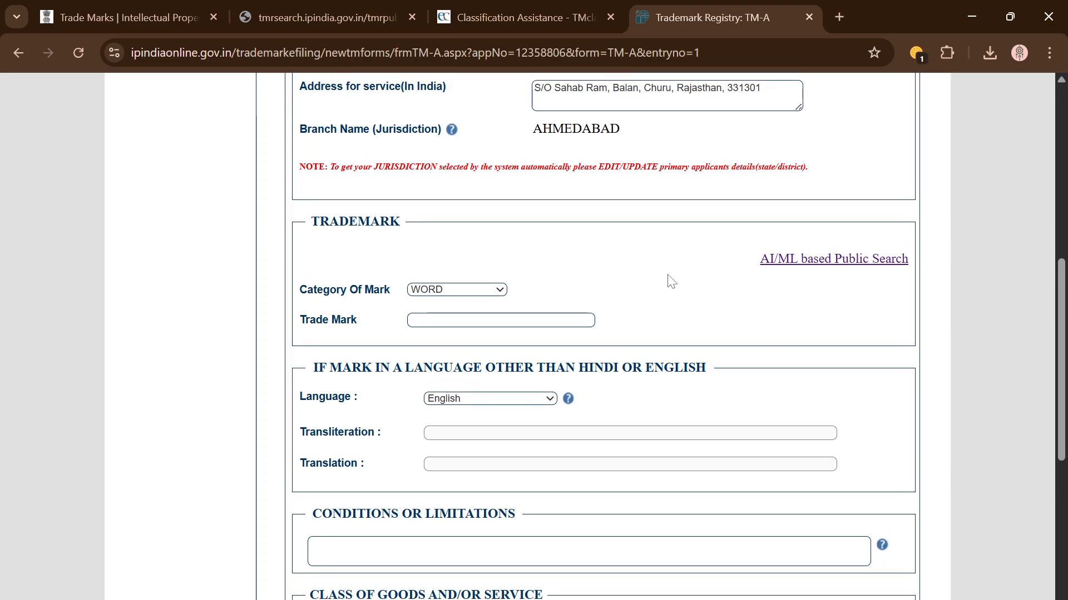
{"action": "left_click", "coordinate": [491, 292]}
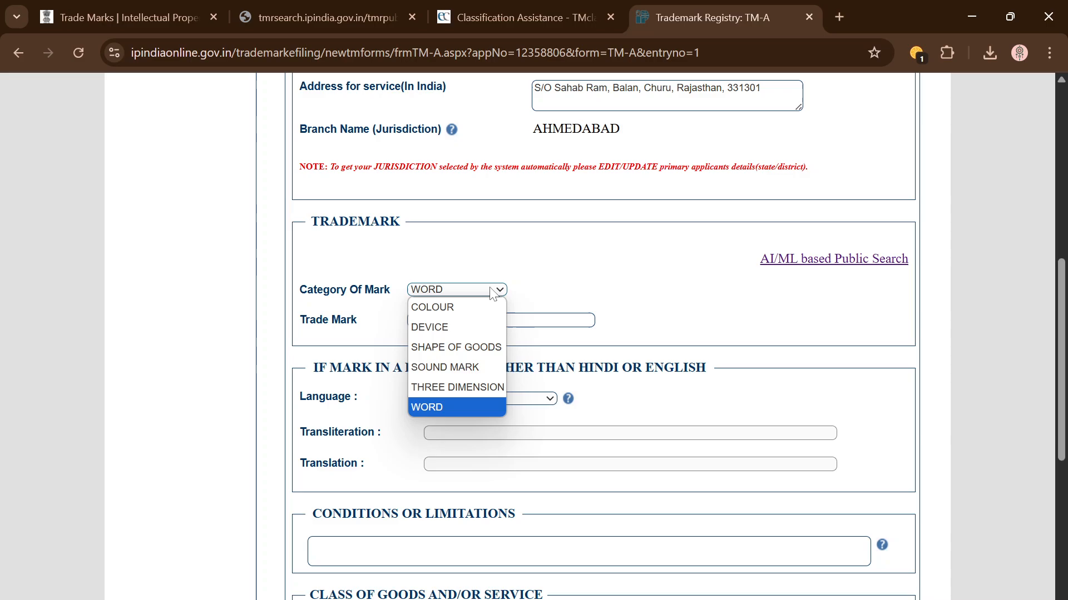
{"action": "left_click", "coordinate": [467, 327]}
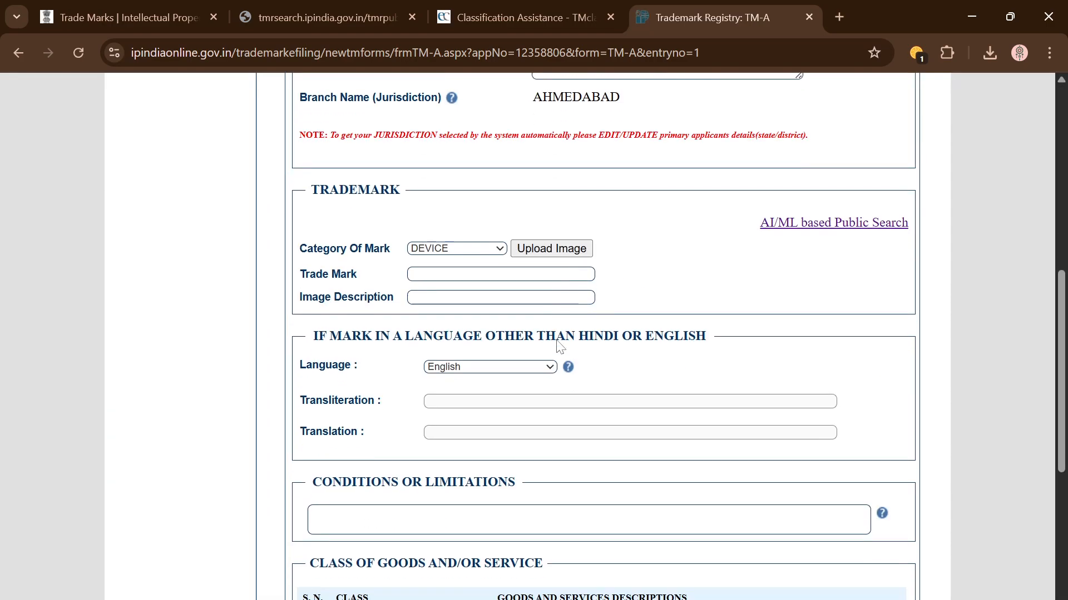
{"action": "left_click", "coordinate": [554, 309]}
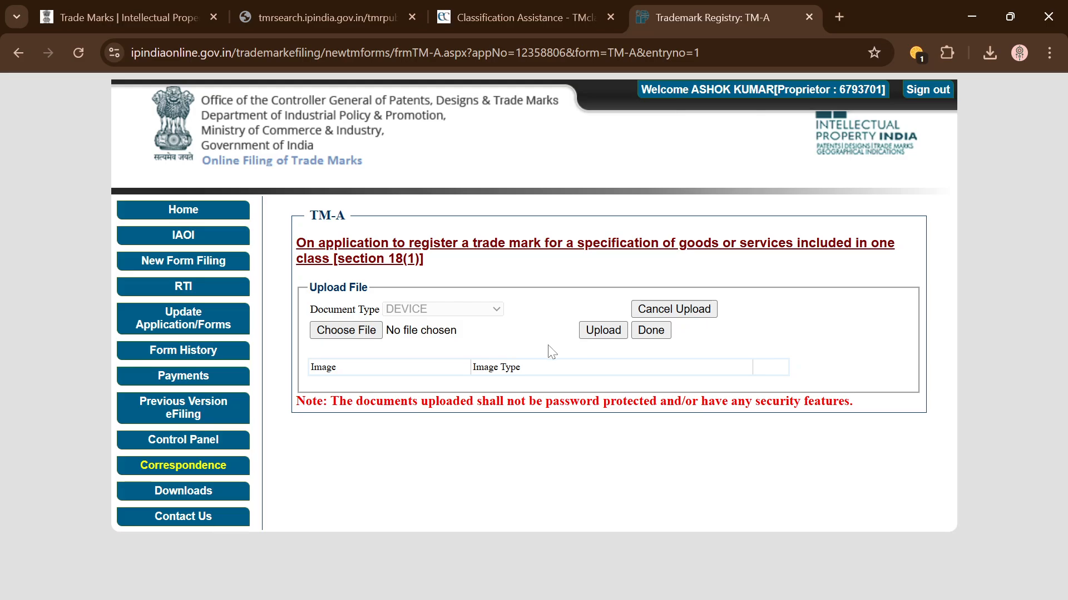
Step: Search 'resize image' in a new tab and open the reduceimages.com resizer
{"action": "left_click", "coordinate": [834, 24]}
{"action": "type", "text": "res"}
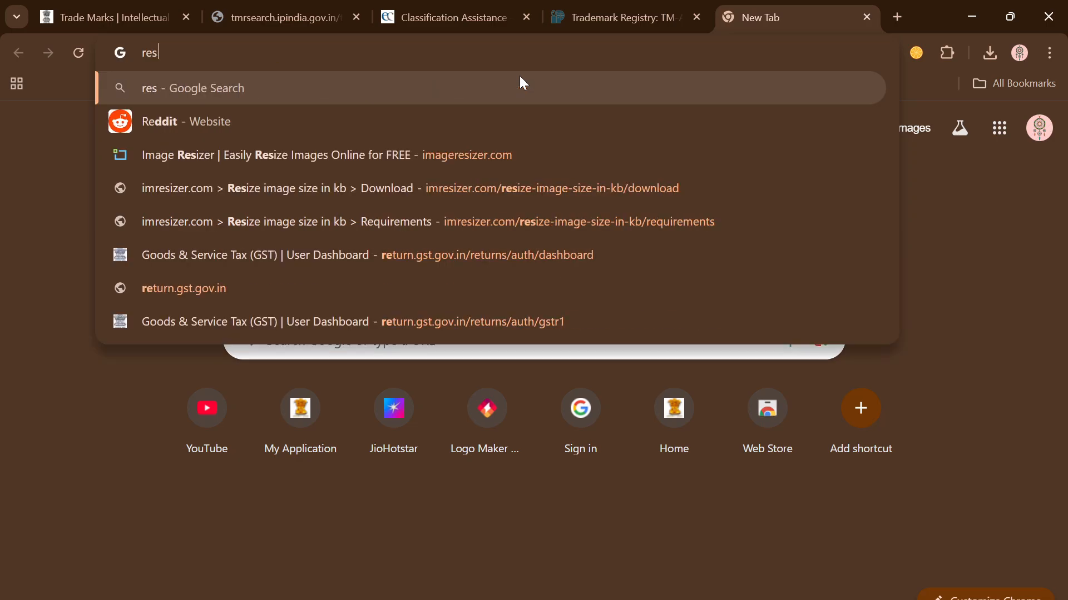
{"action": "key", "text": "Down"}
{"action": "key", "text": "Down"}
{"action": "key", "text": "Return"}
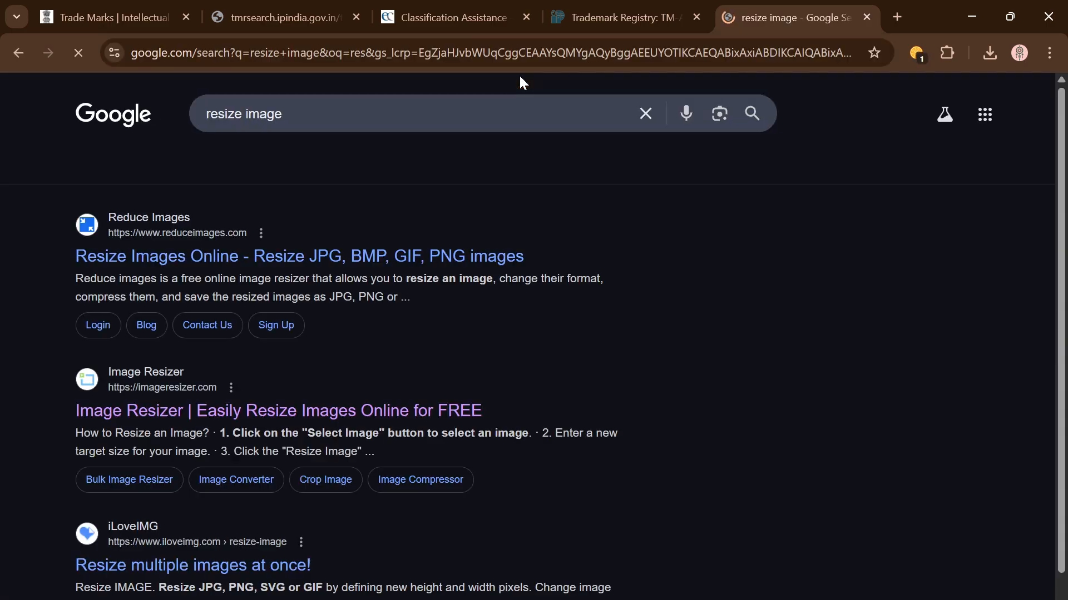
{"action": "left_click", "coordinate": [332, 253]}
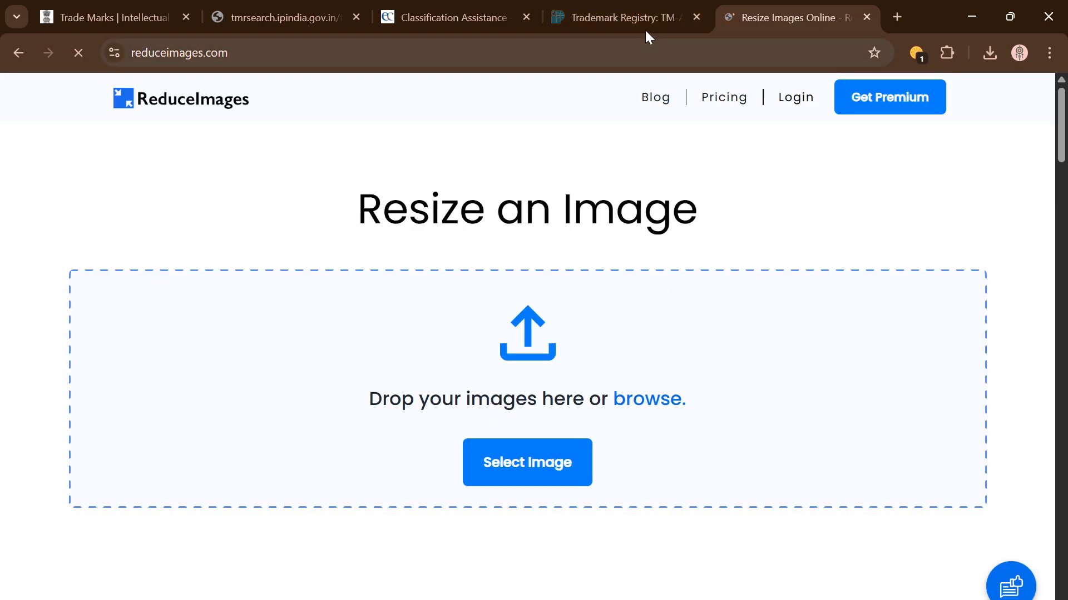
Step: Close the resizer tab, finish the upload page with Done, and scroll to Trademark
{"action": "left_click", "coordinate": [646, 17]}
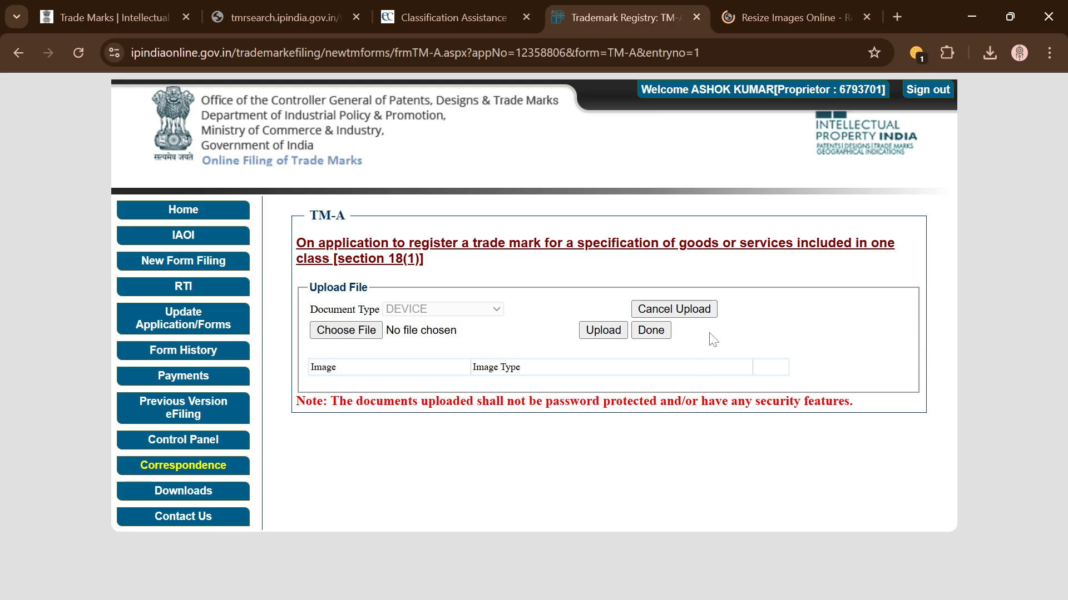
{"action": "left_click", "coordinate": [867, 18]}
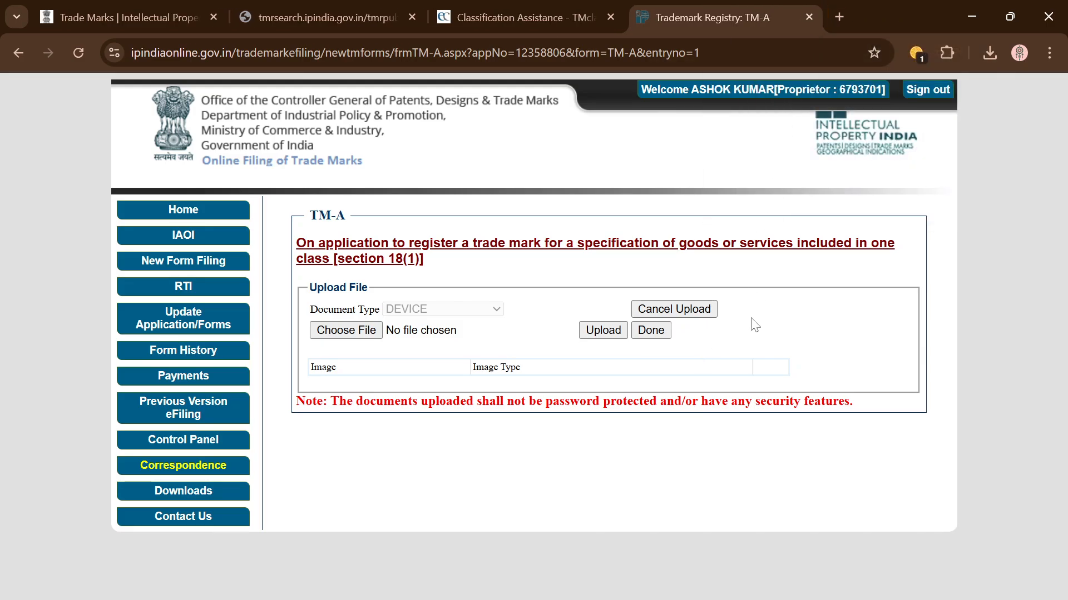
{"action": "left_click", "coordinate": [655, 332]}
{"action": "scroll", "coordinate": [550, 520], "scroll_direction": "down", "scroll_amount": 5}
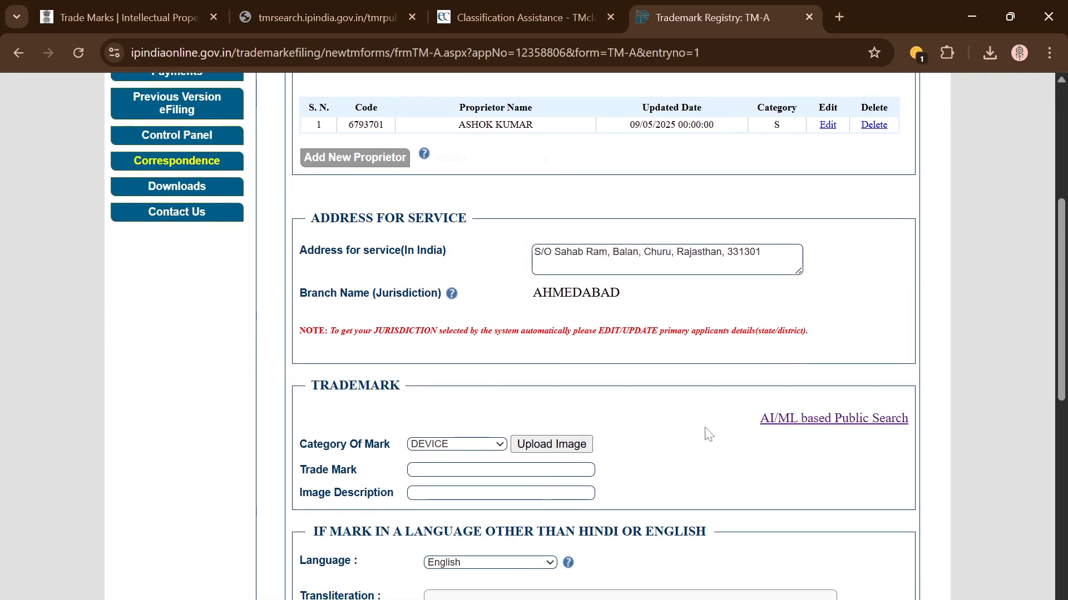
Step: Open the AI/ML based Public Search and enter the wordmark 'gences'
{"action": "left_click", "coordinate": [838, 422]}
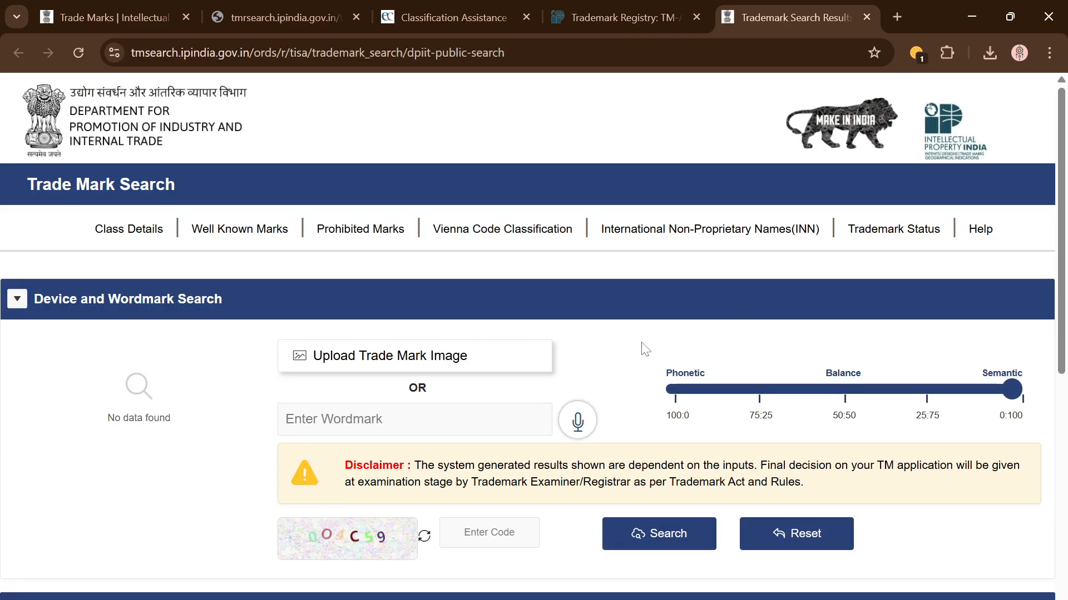
{"action": "scroll", "coordinate": [644, 350], "scroll_direction": "down", "scroll_amount": 3}
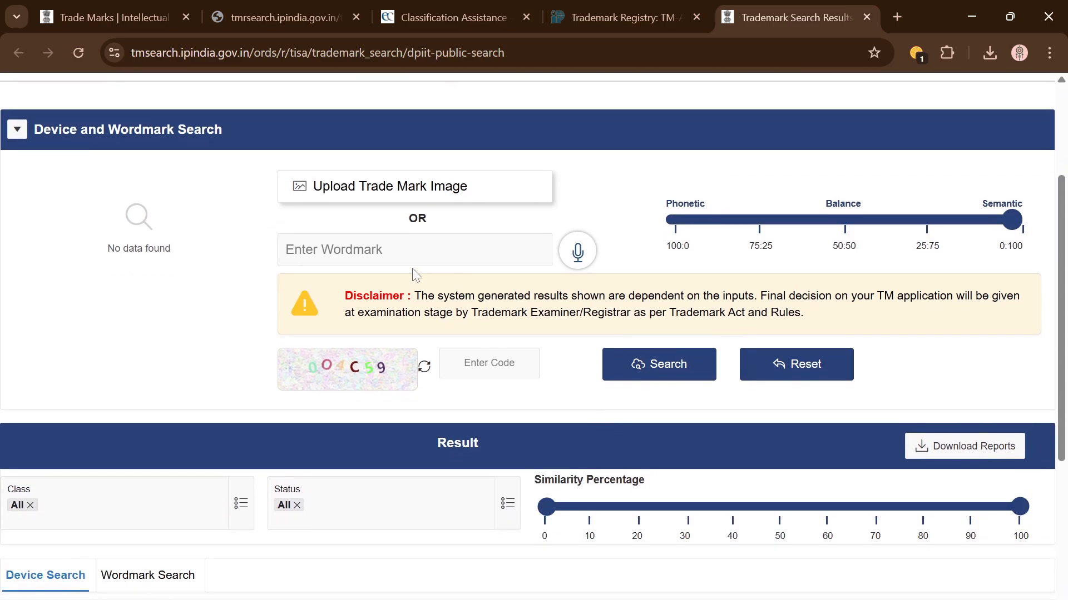
{"action": "left_click", "coordinate": [415, 254]}
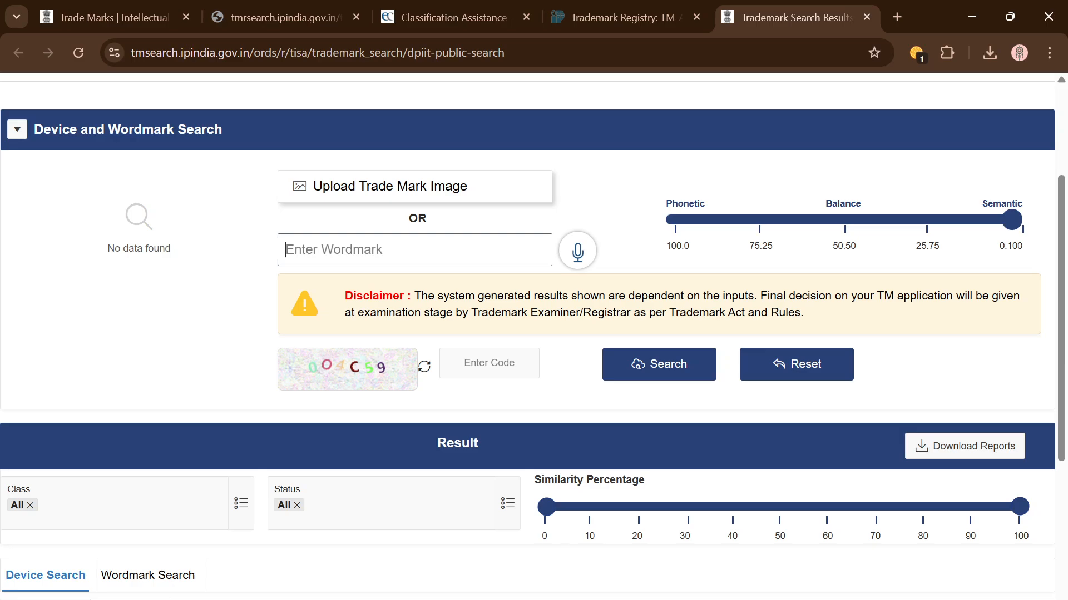
{"action": "type", "text": "gences"}
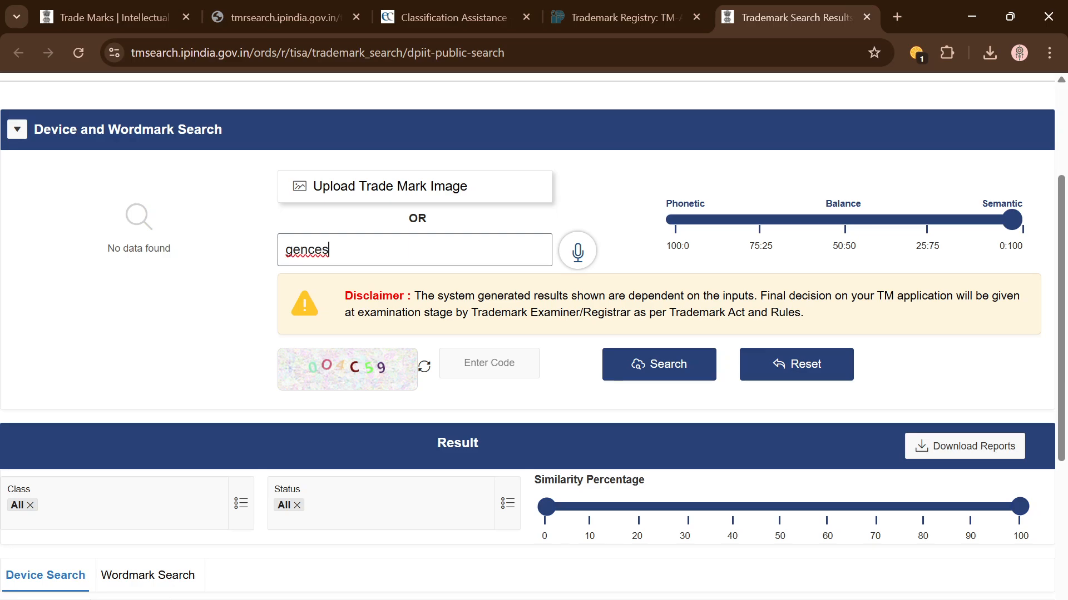
Step: Refresh the captcha, enter the new code and submit the wordmark search
{"action": "left_click", "coordinate": [489, 363]}
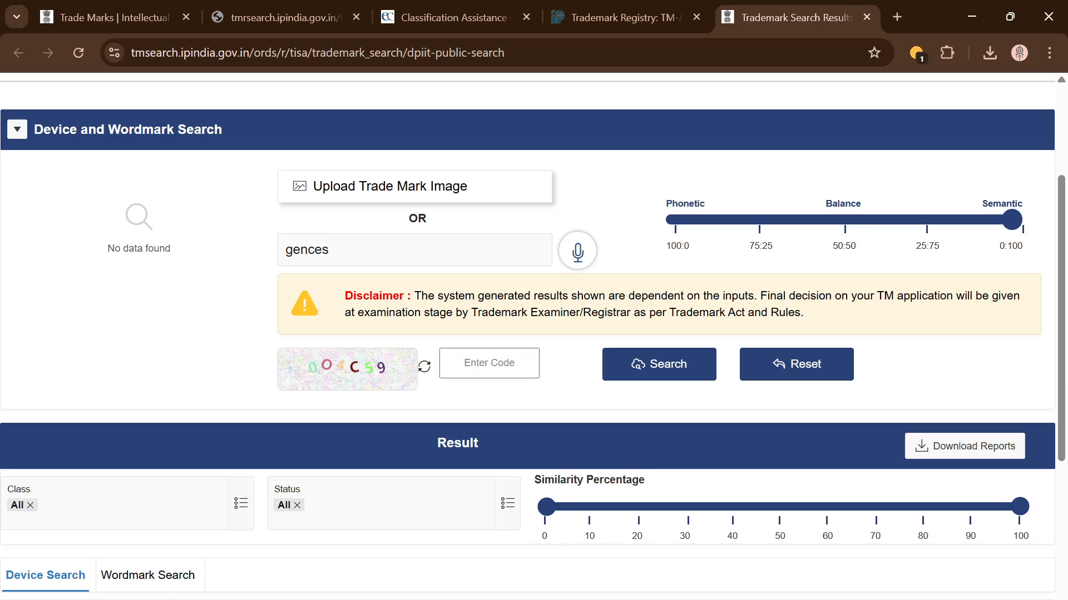
{"action": "left_click", "coordinate": [425, 369]}
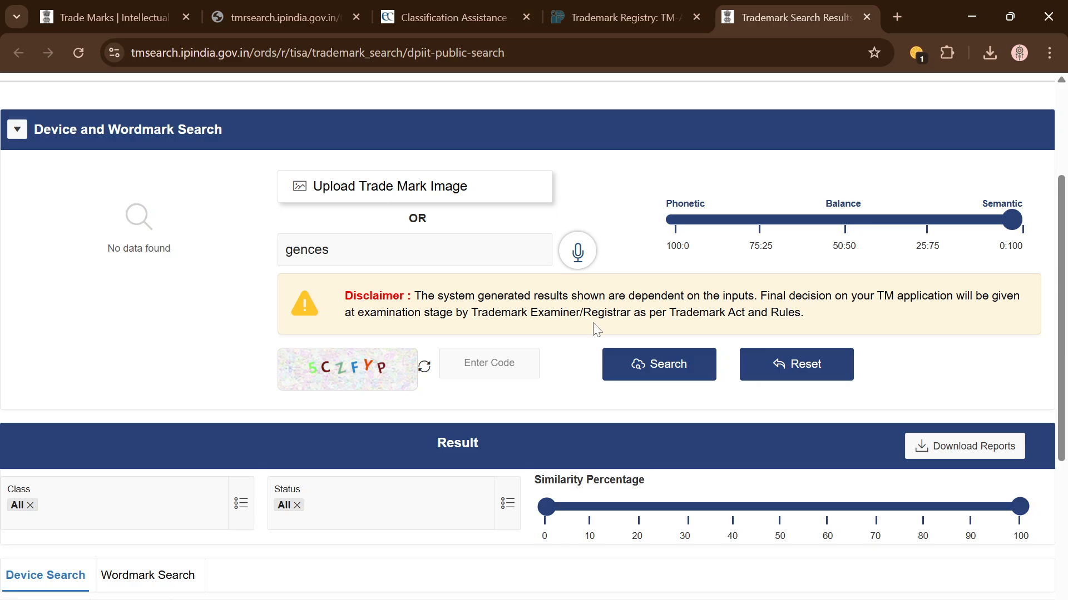
{"action": "left_click", "coordinate": [490, 363]}
{"action": "type", "text": "S"}
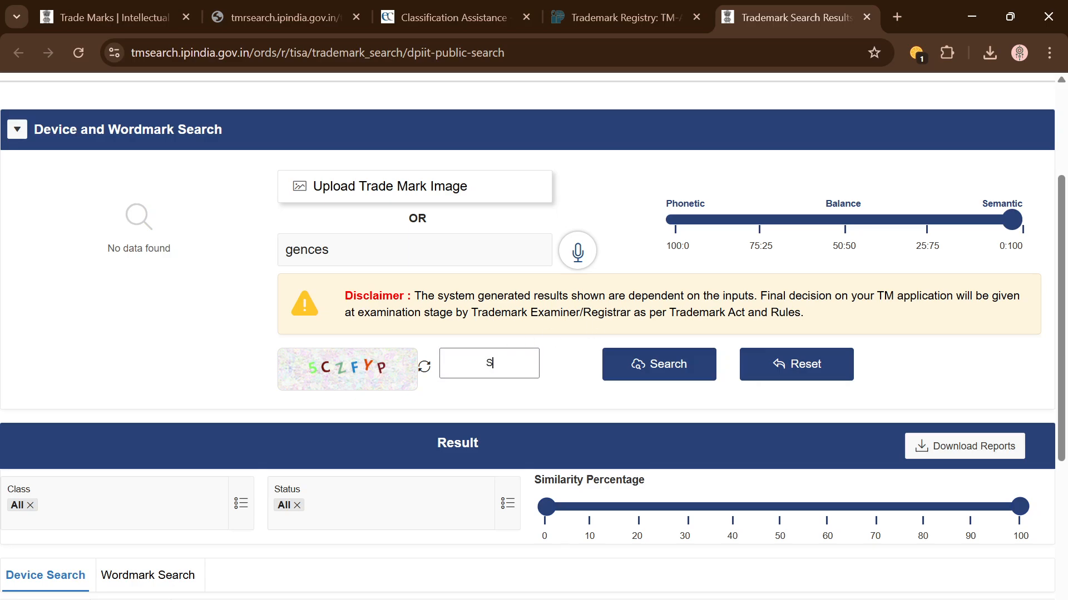
{"action": "type", "text": "CZFYP"}
{"action": "left_click", "coordinate": [656, 379]}
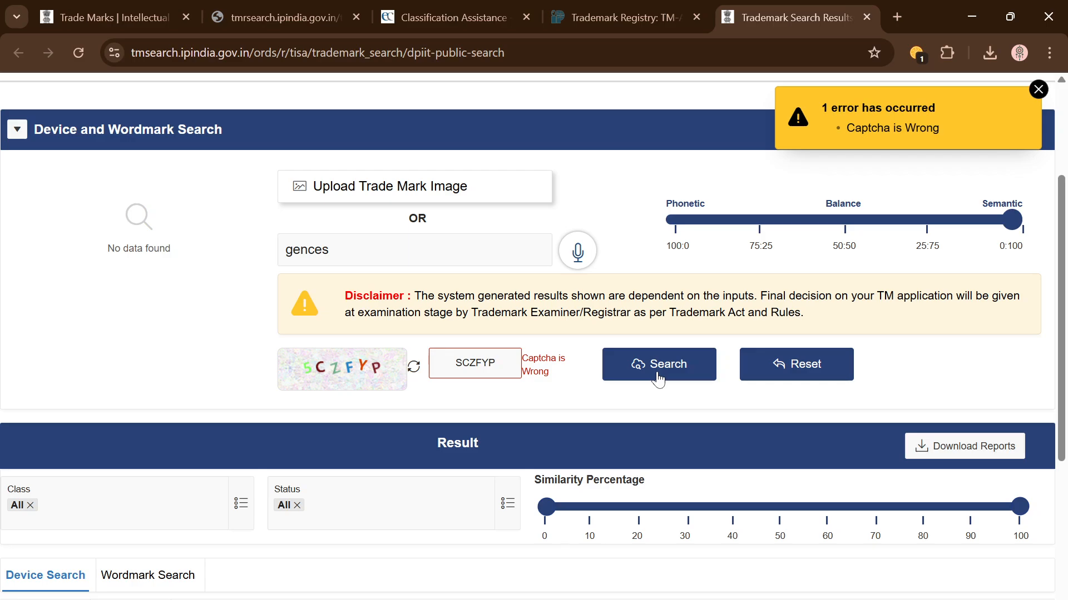
Step: After the captcha is rejected, replace it with a freshly generated code and resubmit
{"action": "double_click", "coordinate": [475, 363]}
{"action": "left_click", "coordinate": [414, 366]}
{"action": "double_click", "coordinate": [488, 363]}
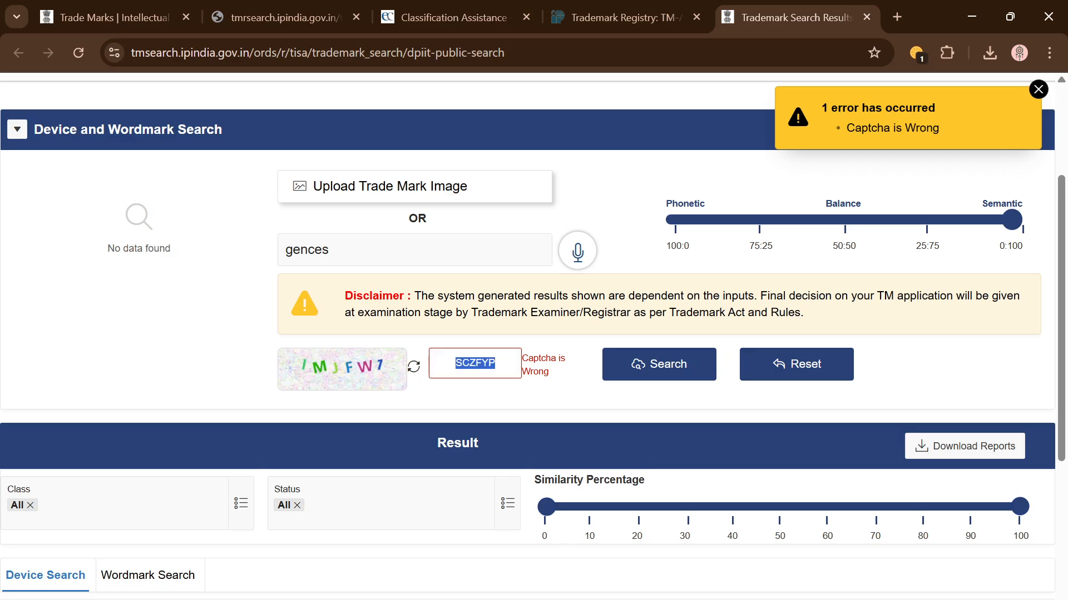
{"action": "key", "text": "BackSpace"}
{"action": "type", "text": "IMJFW7"}
{"action": "left_click", "coordinate": [644, 369]}
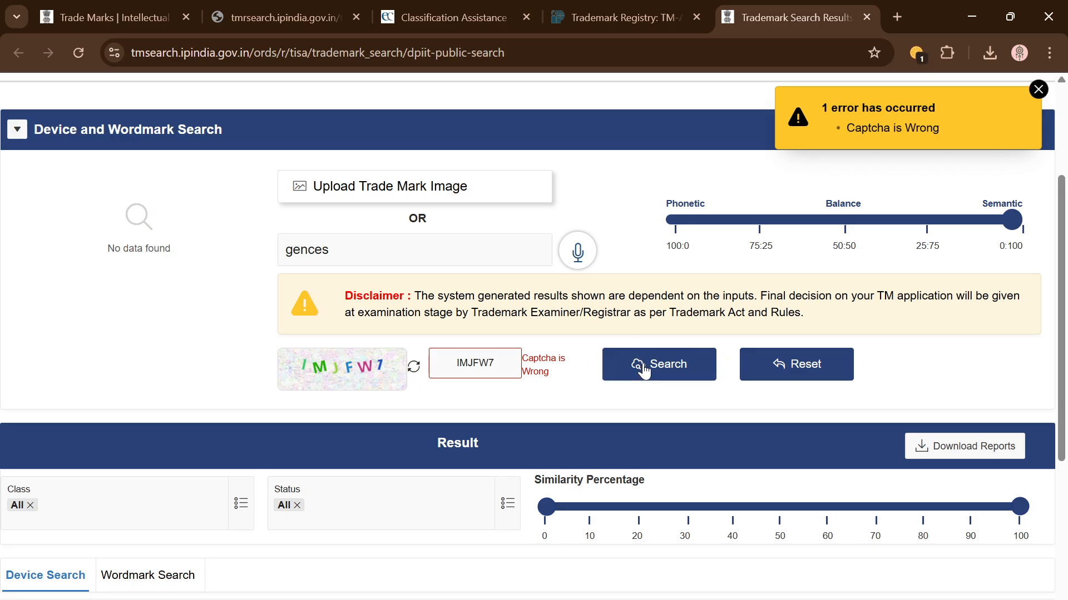
Step: Generate one more captcha, enter its code and submit the 'gences' wordmark search
{"action": "left_click", "coordinate": [414, 367]}
{"action": "double_click", "coordinate": [475, 363]}
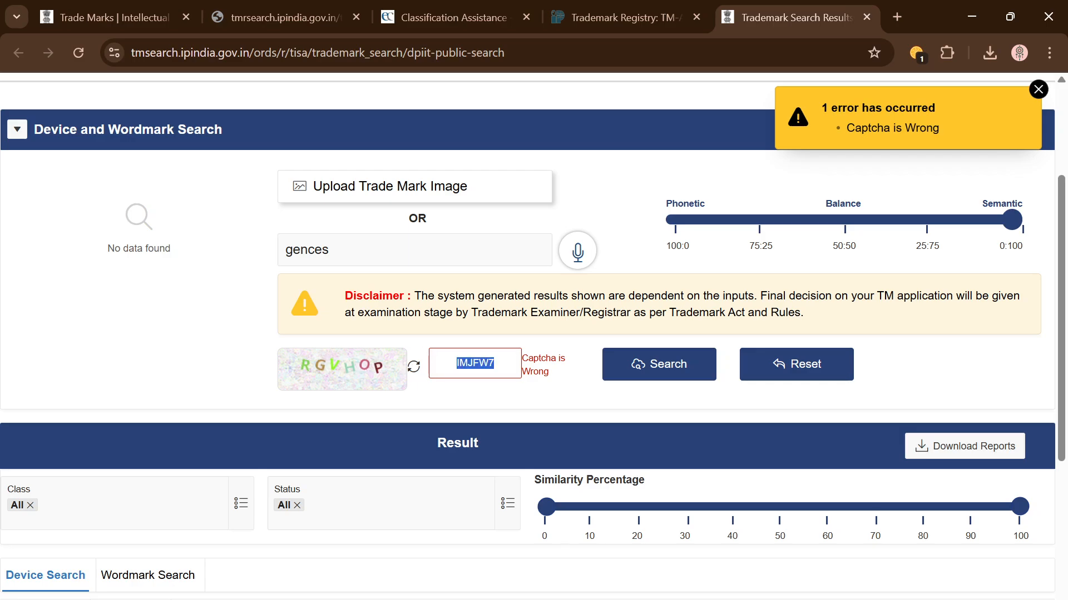
{"action": "type", "text": "RGVHOP"}
{"action": "left_click", "coordinate": [662, 372]}
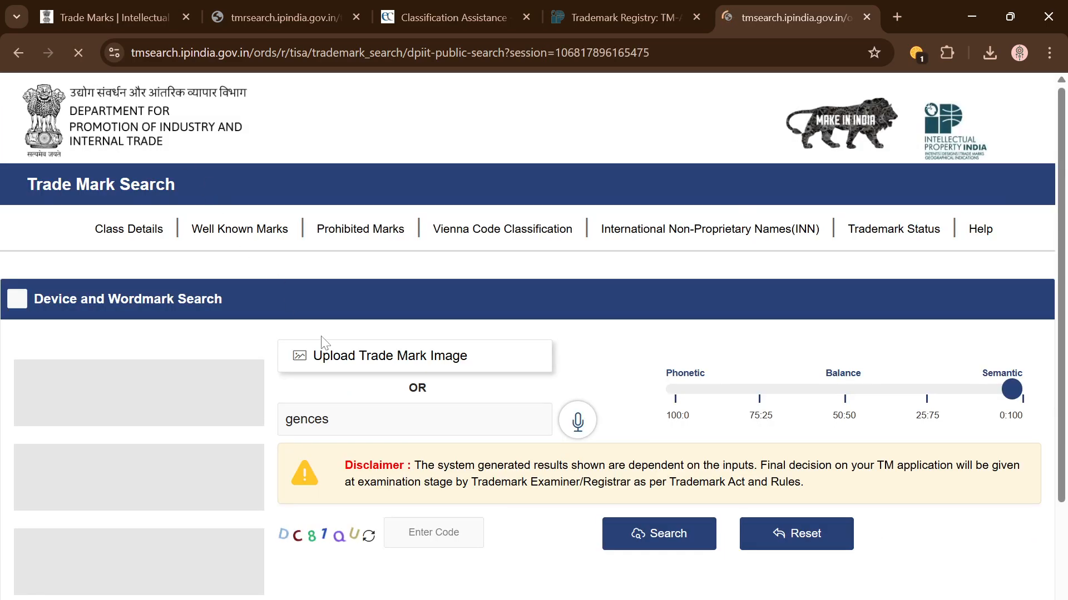
Step: Show the Wordmark Search results for 'gences' and scroll through them
{"action": "scroll", "coordinate": [446, 436], "scroll_direction": "down", "scroll_amount": 6}
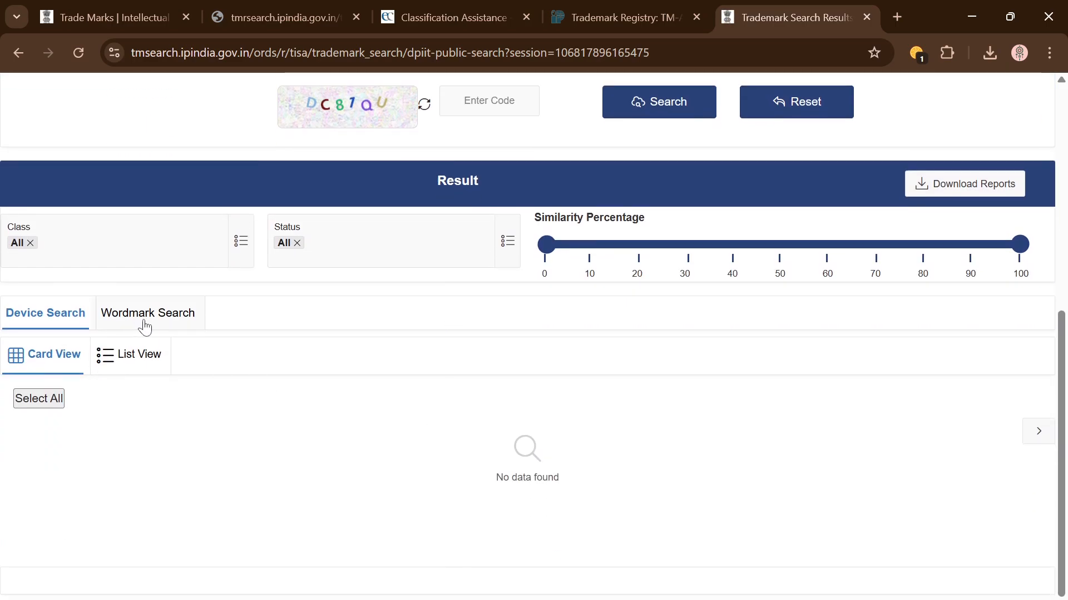
{"action": "left_click", "coordinate": [135, 328]}
{"action": "scroll", "coordinate": [346, 411], "scroll_direction": "up", "scroll_amount": 4}
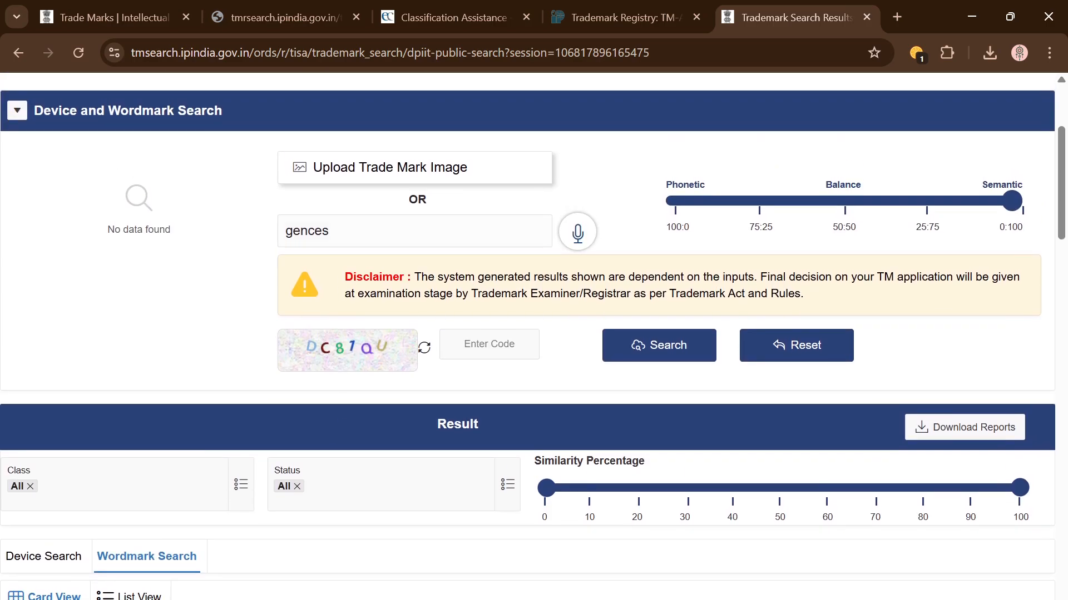
{"action": "scroll", "coordinate": [138, 405], "scroll_direction": "down", "scroll_amount": 3}
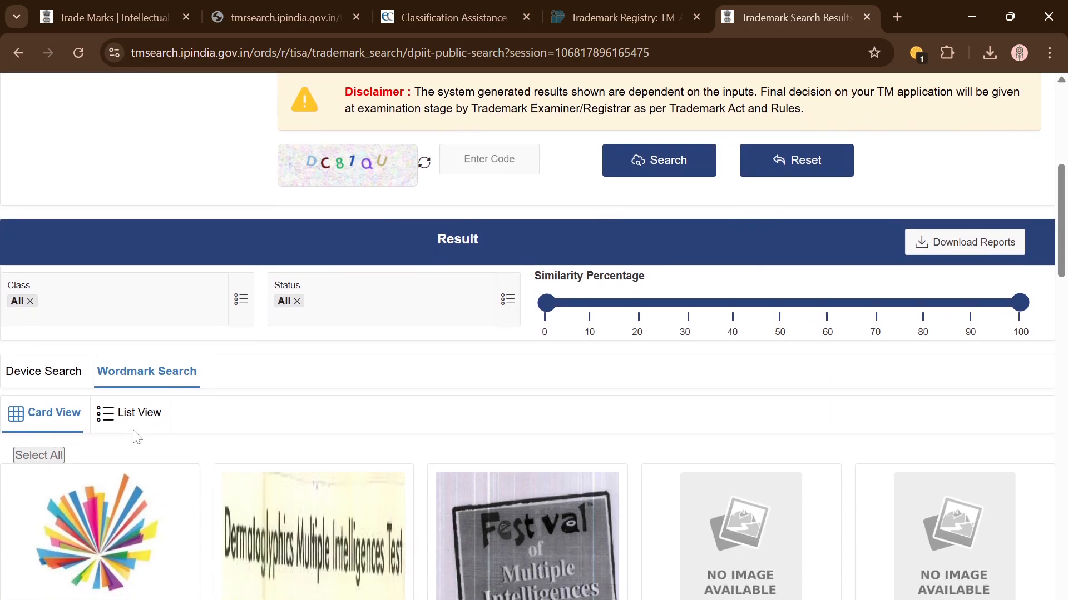
{"action": "scroll", "coordinate": [239, 448], "scroll_direction": "down", "scroll_amount": 2}
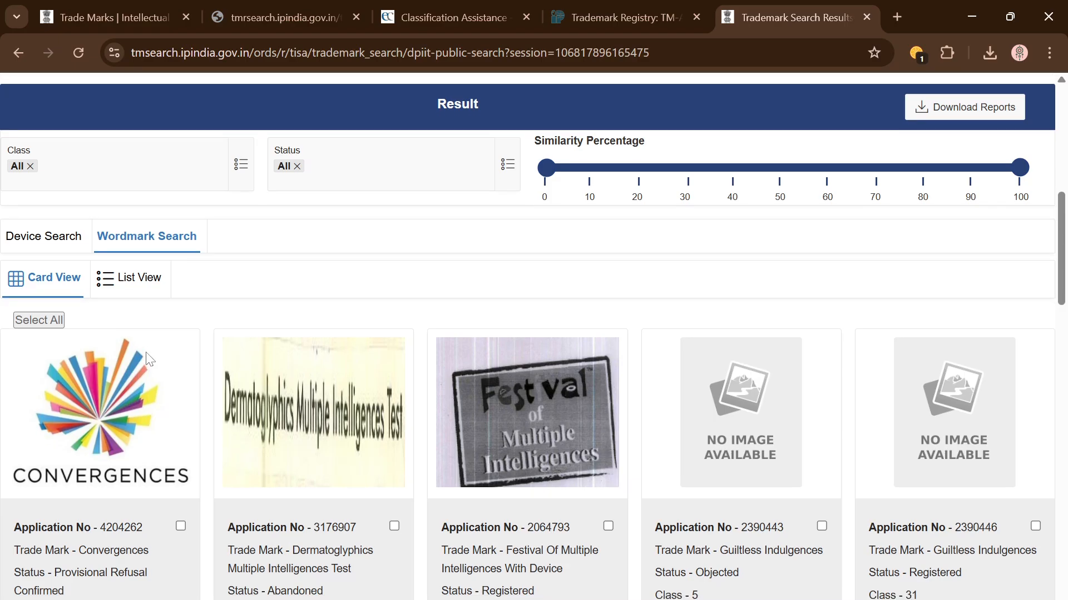
{"action": "scroll", "coordinate": [391, 429], "scroll_direction": "down", "scroll_amount": 20}
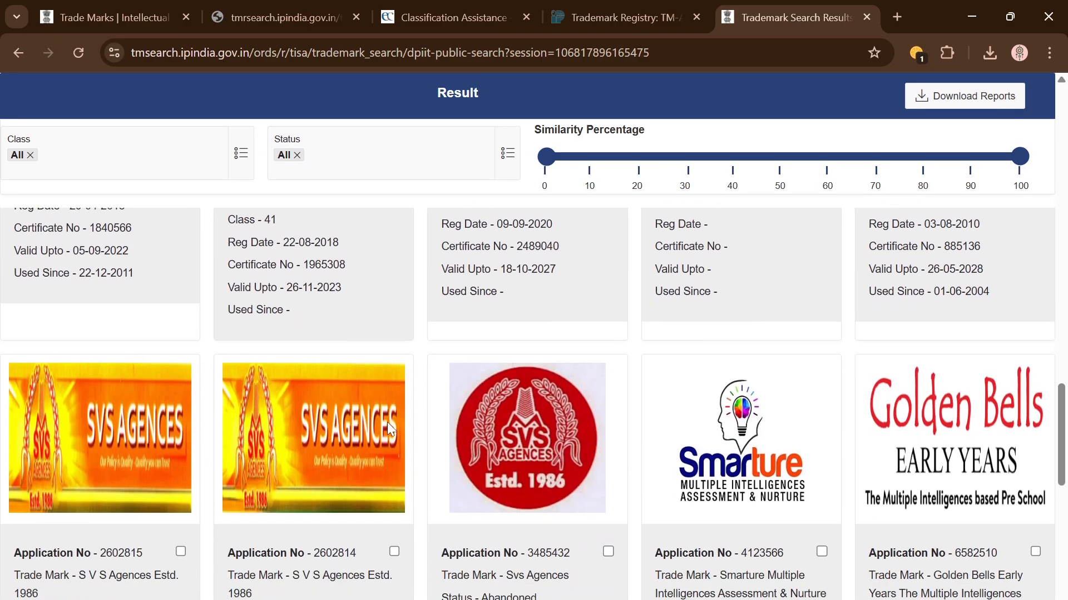
{"action": "scroll", "coordinate": [388, 424], "scroll_direction": "down", "scroll_amount": 15}
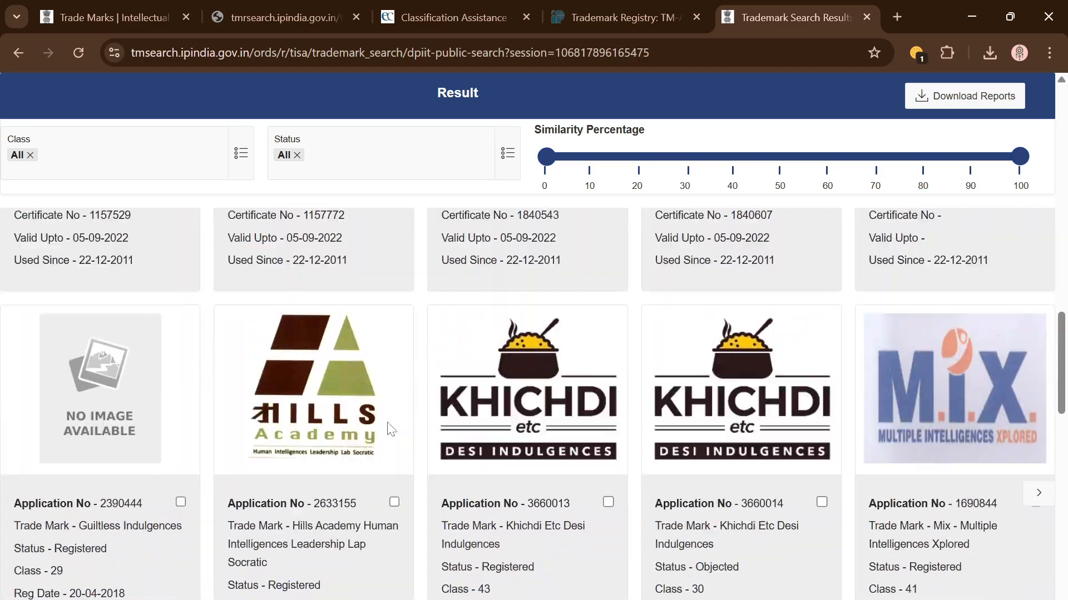
{"action": "scroll", "coordinate": [387, 426], "scroll_direction": "up", "scroll_amount": 20}
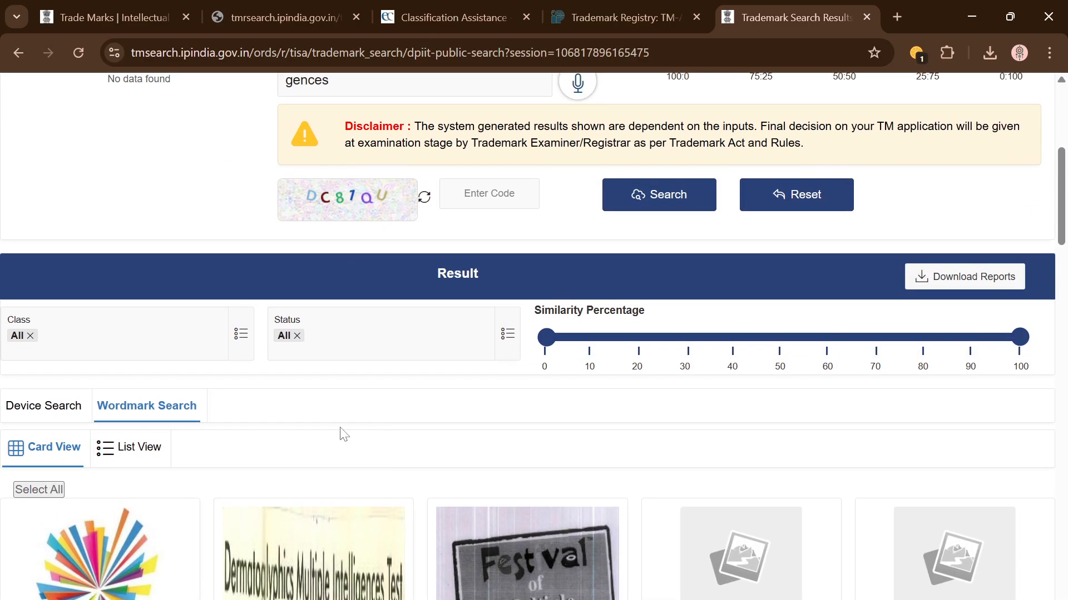
Step: Switch the results to List View and review matches like Guiltless Indulgences and Svs Agences
{"action": "left_click", "coordinate": [160, 457]}
{"action": "scroll", "coordinate": [571, 529], "scroll_direction": "down", "scroll_amount": 8}
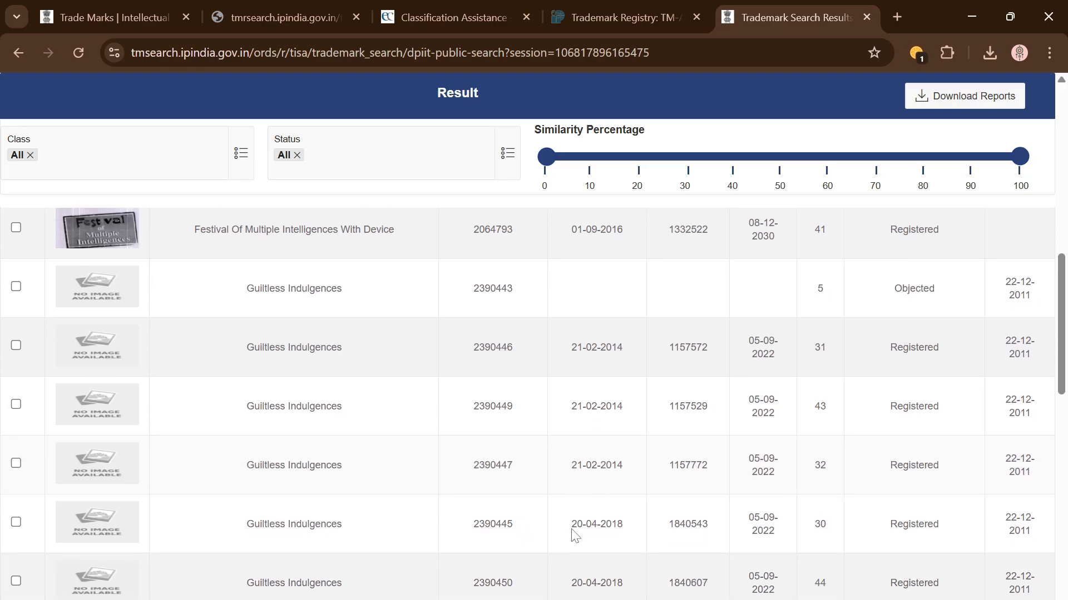
{"action": "scroll", "coordinate": [574, 535], "scroll_direction": "up", "scroll_amount": 1}
{"action": "scroll", "coordinate": [584, 500], "scroll_direction": "down", "scroll_amount": 1}
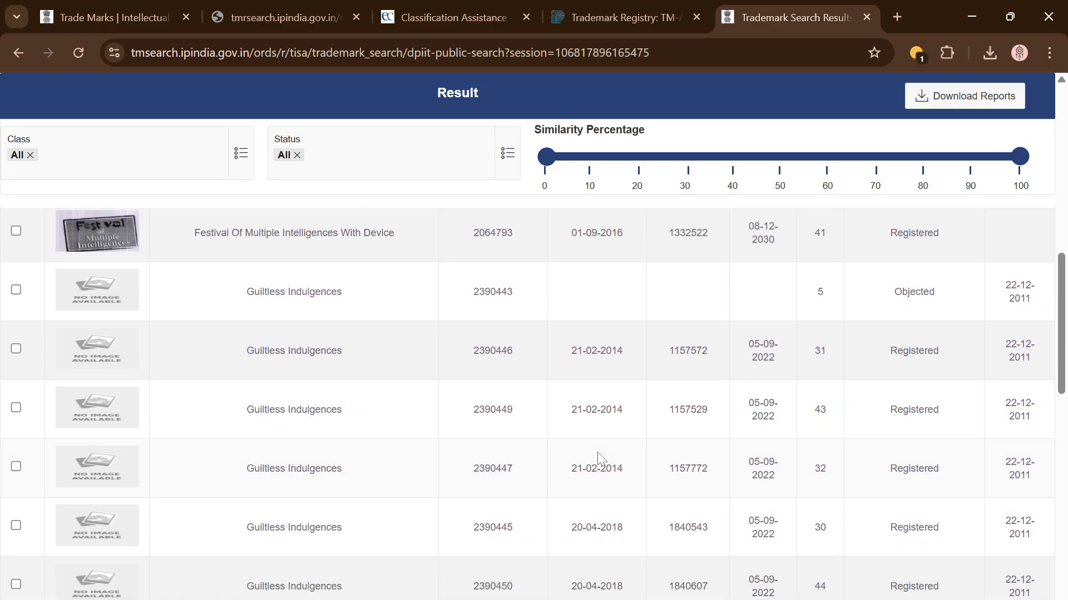
{"action": "scroll", "coordinate": [597, 452], "scroll_direction": "down", "scroll_amount": 5}
{"action": "scroll", "coordinate": [599, 457], "scroll_direction": "down", "scroll_amount": 10}
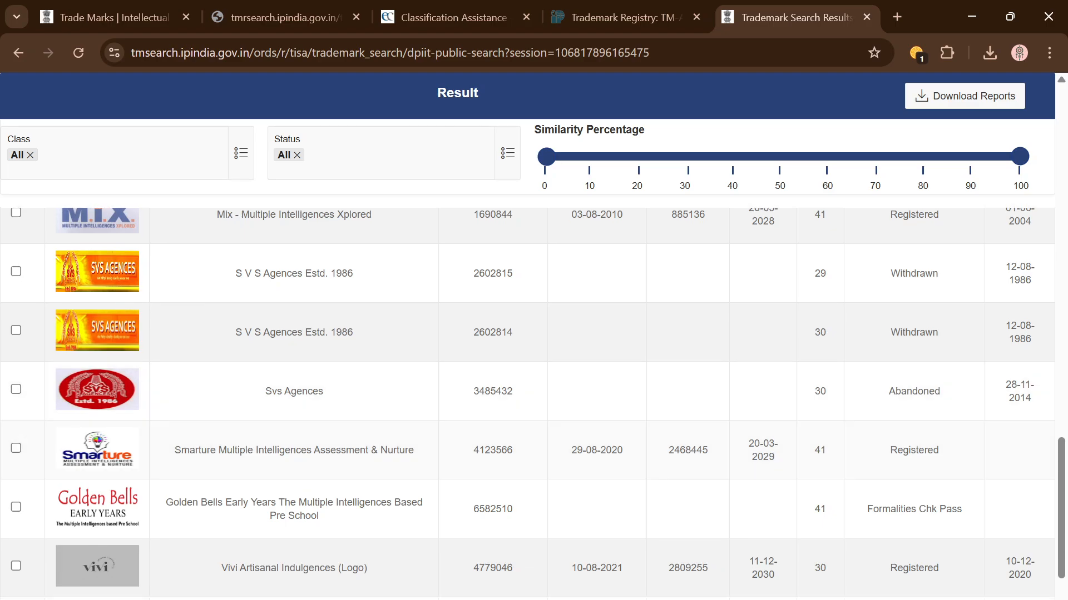
{"action": "scroll", "coordinate": [598, 454], "scroll_direction": "up", "scroll_amount": 15}
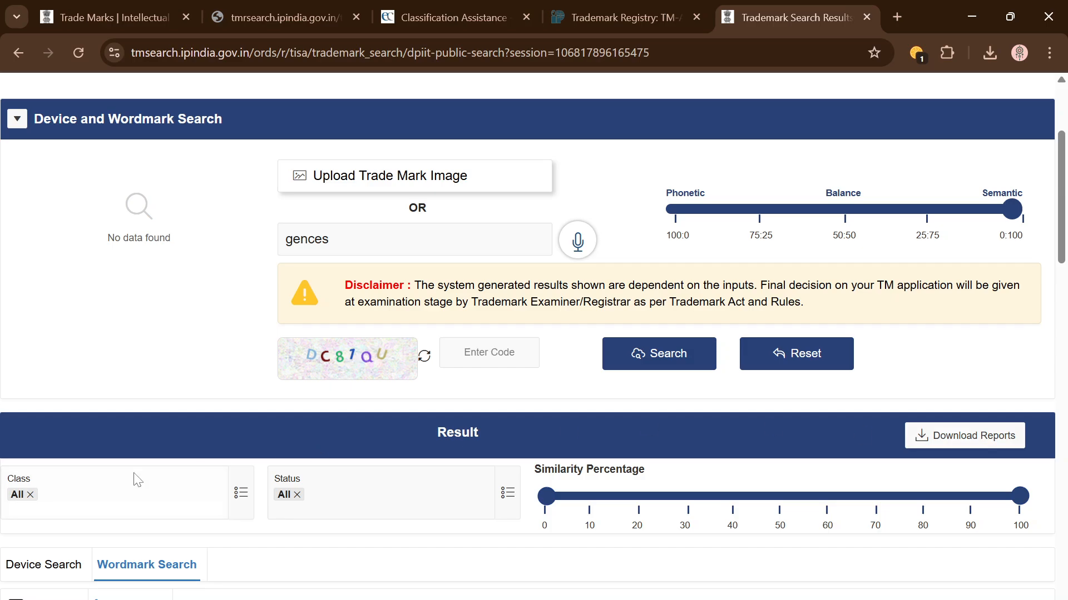
{"action": "scroll", "coordinate": [138, 481], "scroll_direction": "down", "scroll_amount": 1}
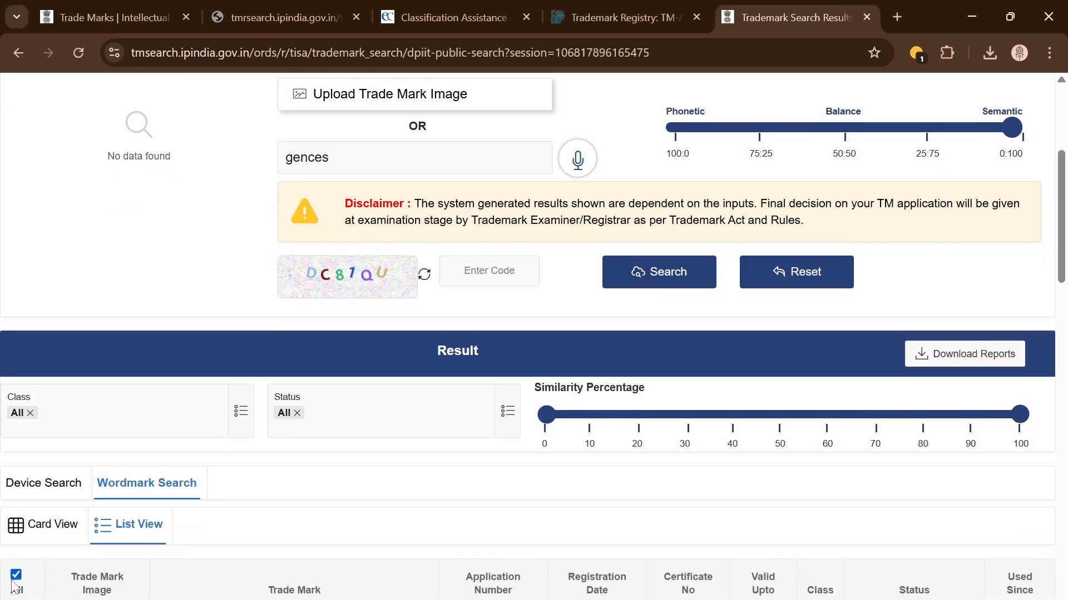
Step: Download and view Text_Search_Results_List.pdf, then return to the Trademark Search tab
{"action": "scroll", "coordinate": [273, 551], "scroll_direction": "down", "scroll_amount": 8}
{"action": "scroll", "coordinate": [410, 506], "scroll_direction": "up", "scroll_amount": 15}
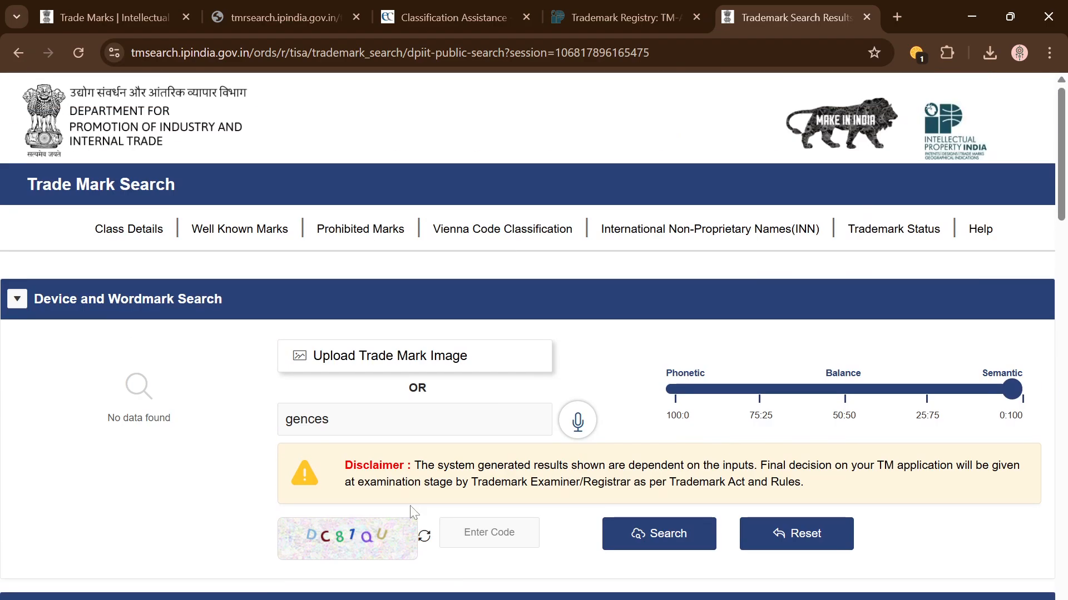
{"action": "scroll", "coordinate": [887, 538], "scroll_direction": "down", "scroll_amount": 2}
{"action": "left_click", "coordinate": [978, 512]}
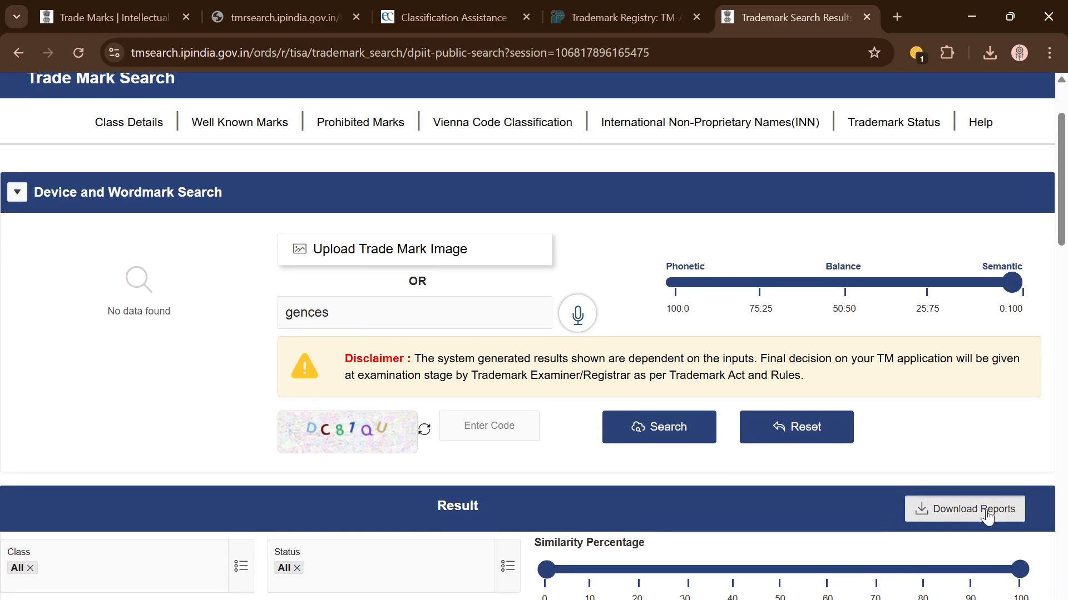
{"action": "left_click", "coordinate": [859, 100]}
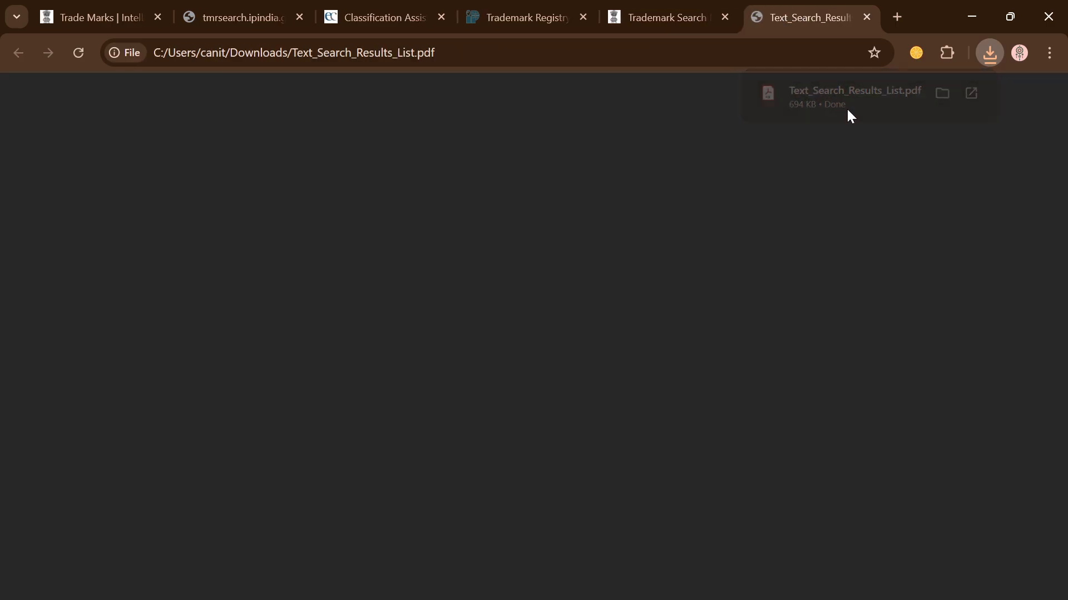
{"action": "scroll", "coordinate": [606, 330], "scroll_direction": "down", "scroll_amount": 20}
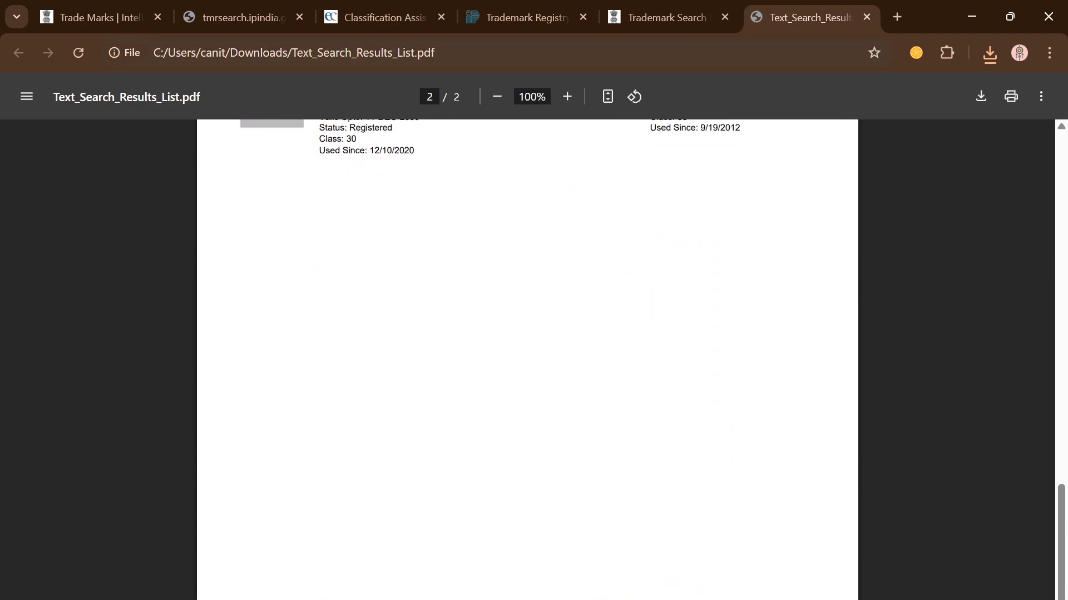
{"action": "left_click", "coordinate": [652, 20]}
{"action": "scroll", "coordinate": [515, 302], "scroll_direction": "up", "scroll_amount": 3}
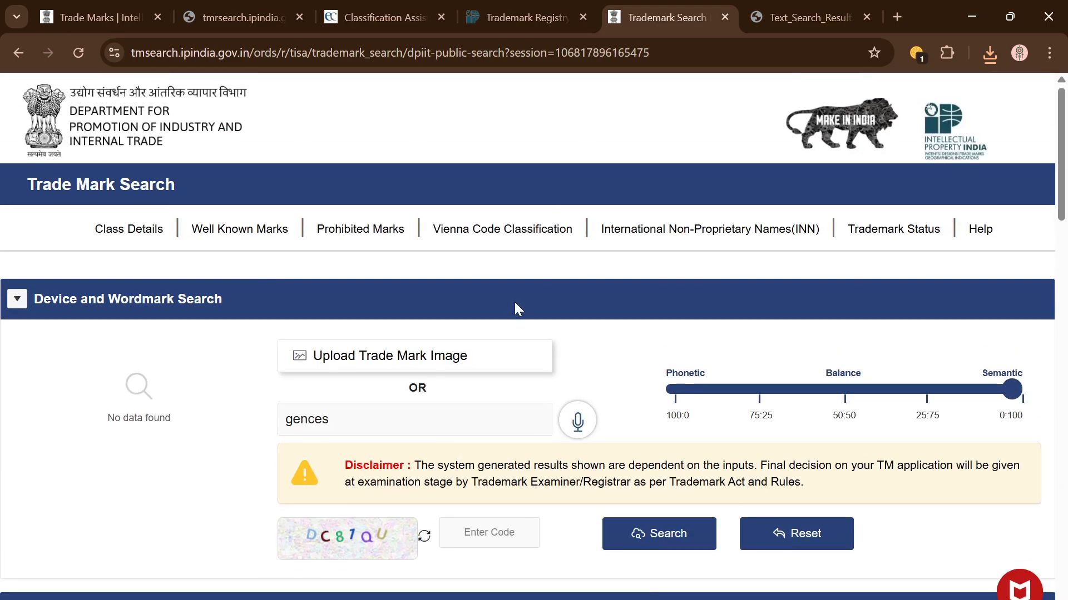
Step: On the TM-A form, autofill trade mark GEN CA and image description 'Logo of GEN CA'
{"action": "left_click", "coordinate": [528, 21]}
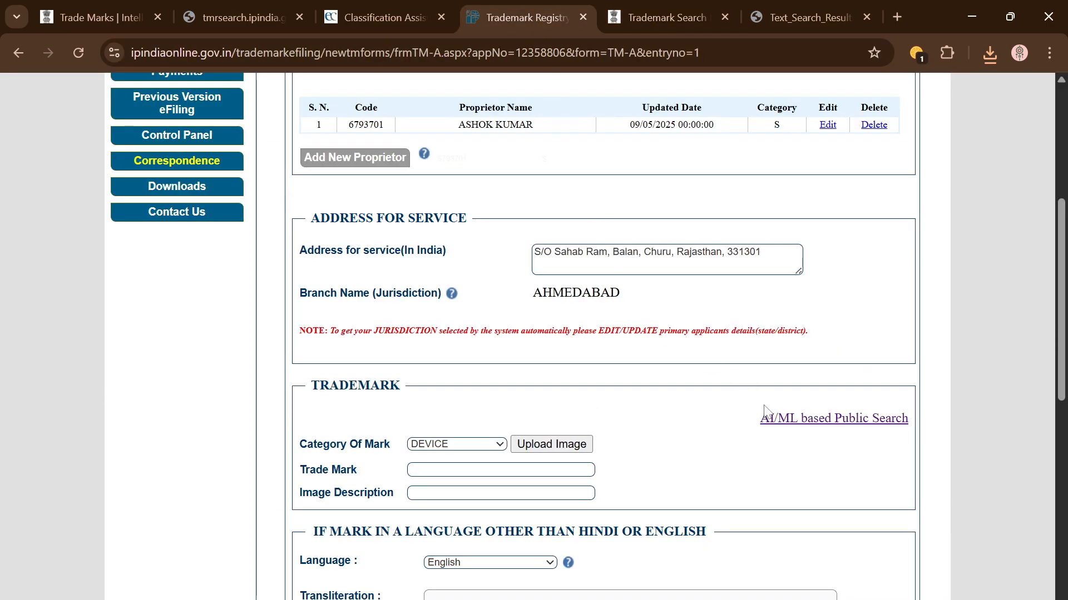
{"action": "scroll", "coordinate": [789, 442], "scroll_direction": "down", "scroll_amount": 2}
{"action": "scroll", "coordinate": [748, 357], "scroll_direction": "down", "scroll_amount": 1}
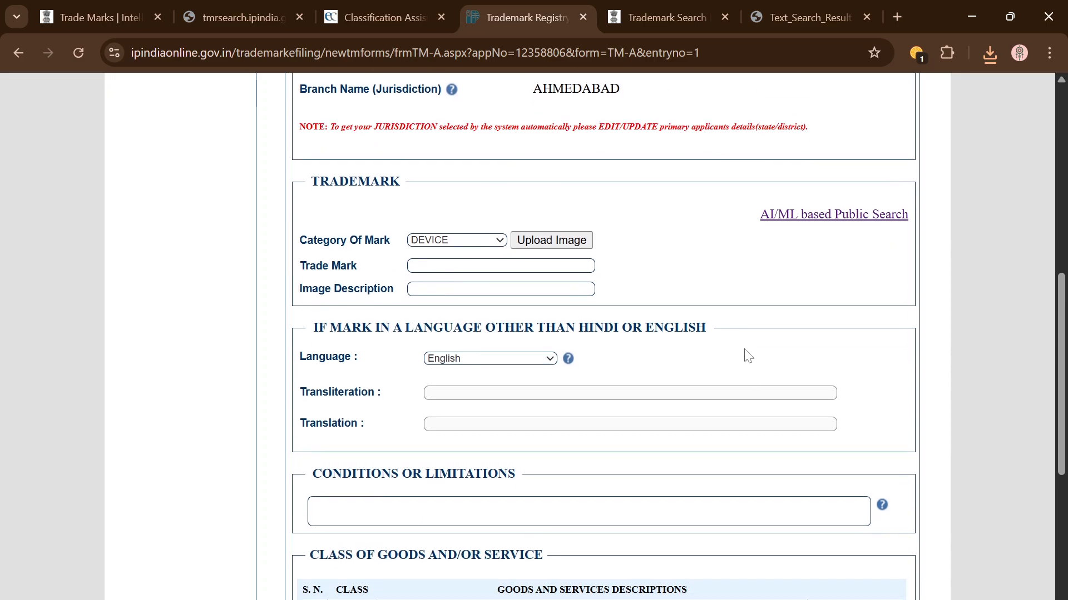
{"action": "left_click", "coordinate": [501, 263]}
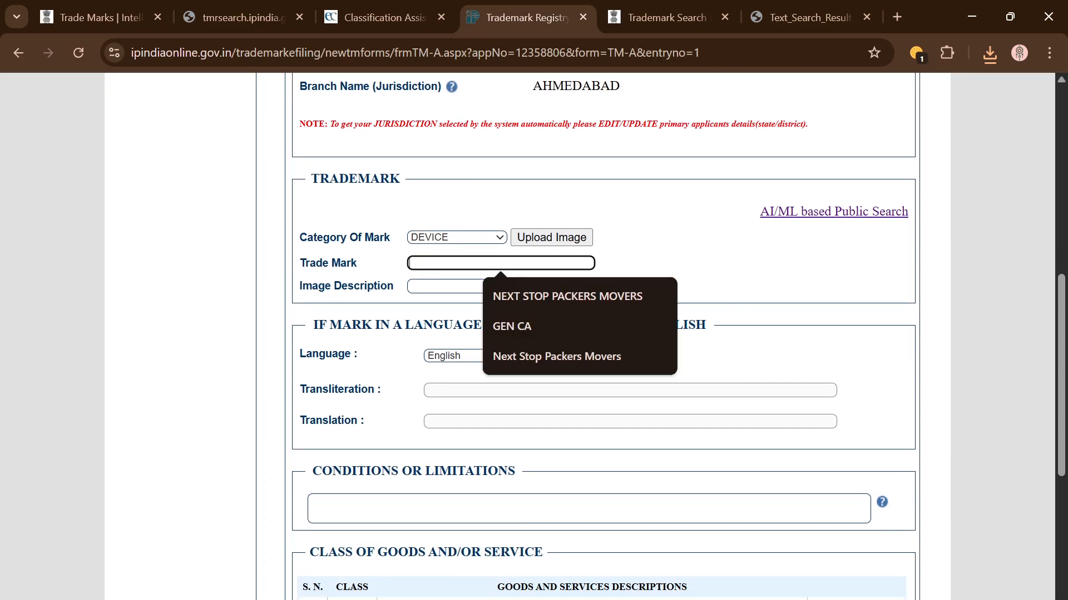
{"action": "left_click_drag", "start_coordinate": [721, 252], "coordinate": [300, 262]}
{"action": "left_click", "coordinate": [523, 263]}
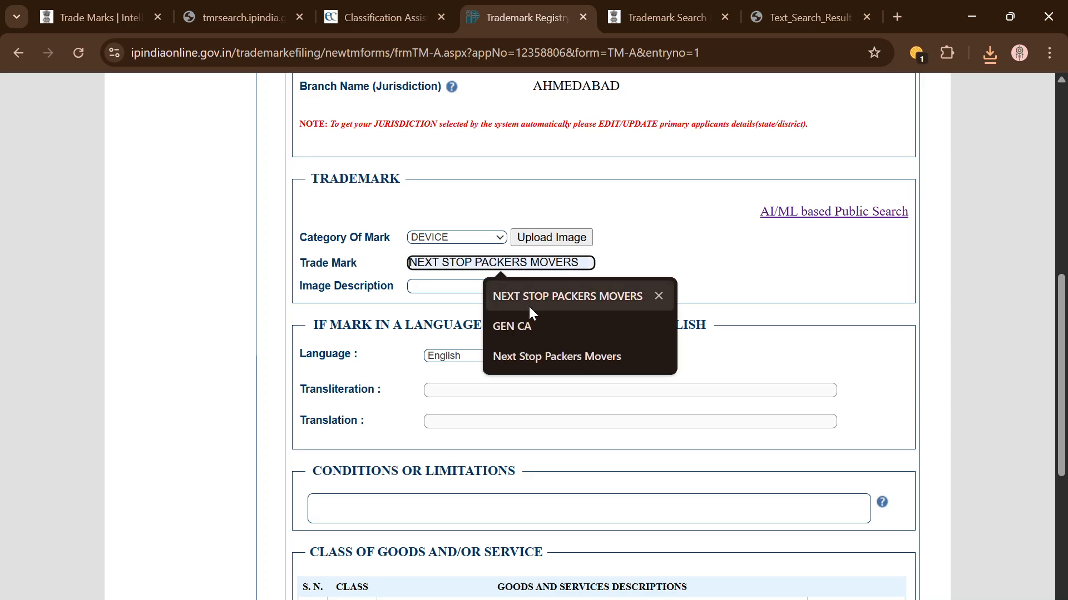
{"action": "left_click", "coordinate": [536, 319]}
{"action": "left_click", "coordinate": [528, 287]}
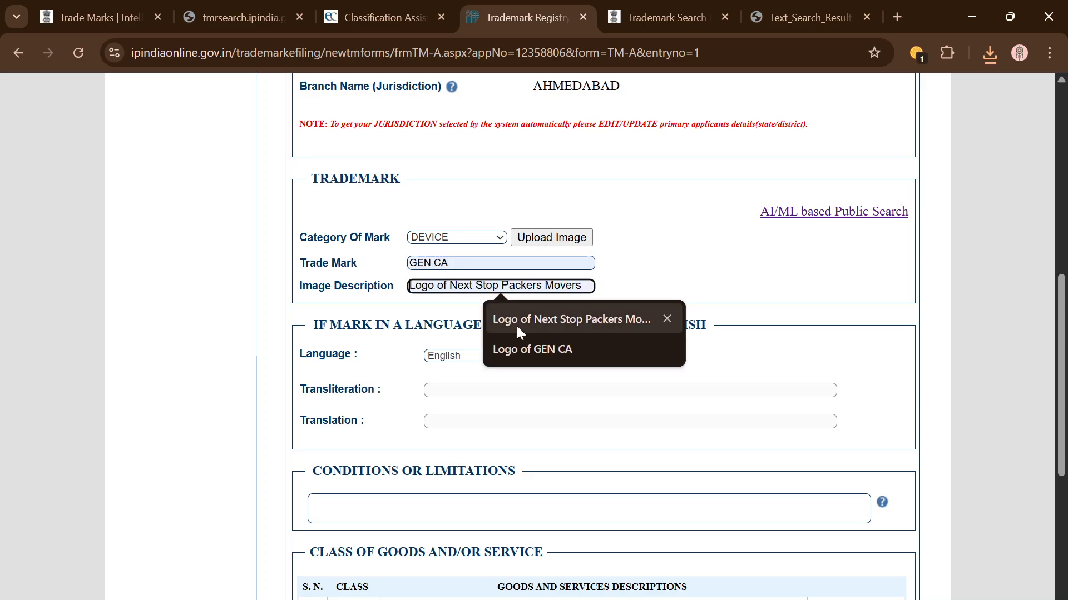
{"action": "left_click", "coordinate": [551, 350]}
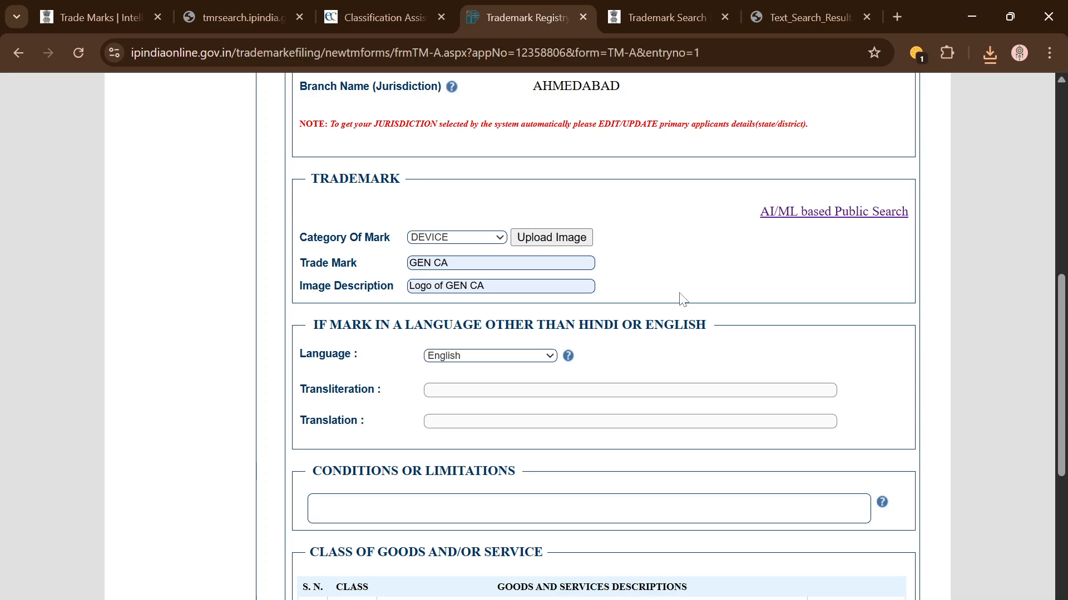
Step: Scroll down the form to the conditions or limitations box and place the caret there
{"action": "scroll", "coordinate": [682, 300], "scroll_direction": "down", "scroll_amount": 1}
{"action": "scroll", "coordinate": [679, 298], "scroll_direction": "down", "scroll_amount": 2}
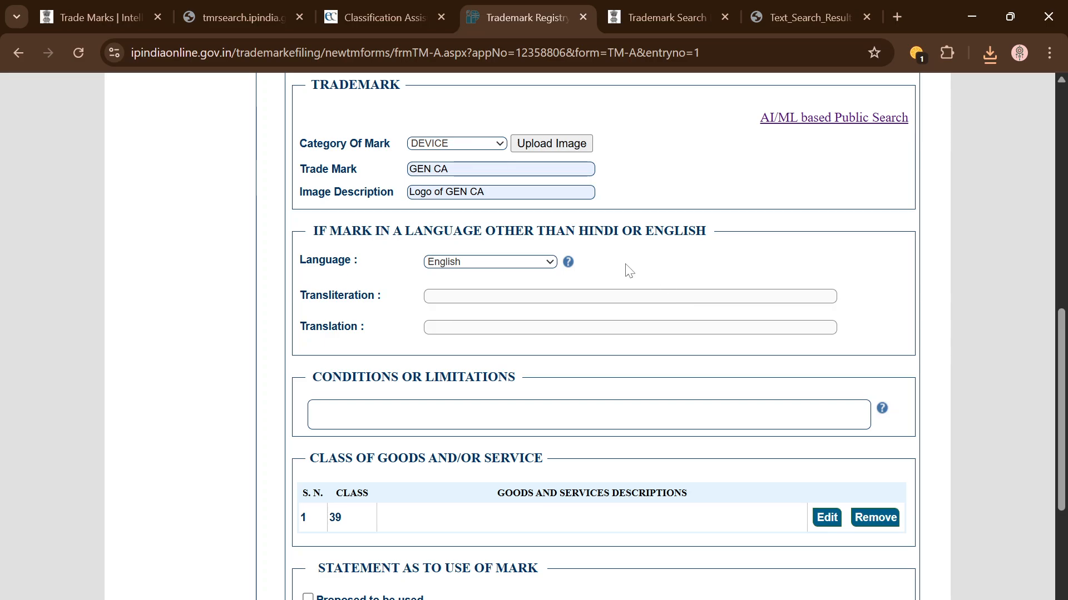
{"action": "scroll", "coordinate": [595, 257], "scroll_direction": "down", "scroll_amount": 1}
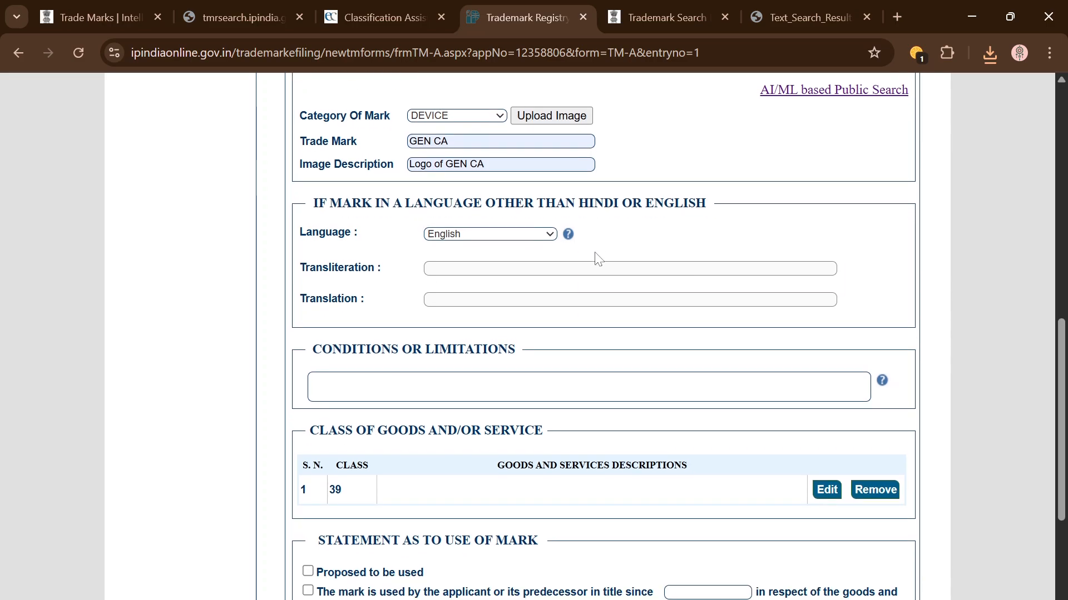
{"action": "scroll", "coordinate": [631, 228], "scroll_direction": "down", "scroll_amount": 1}
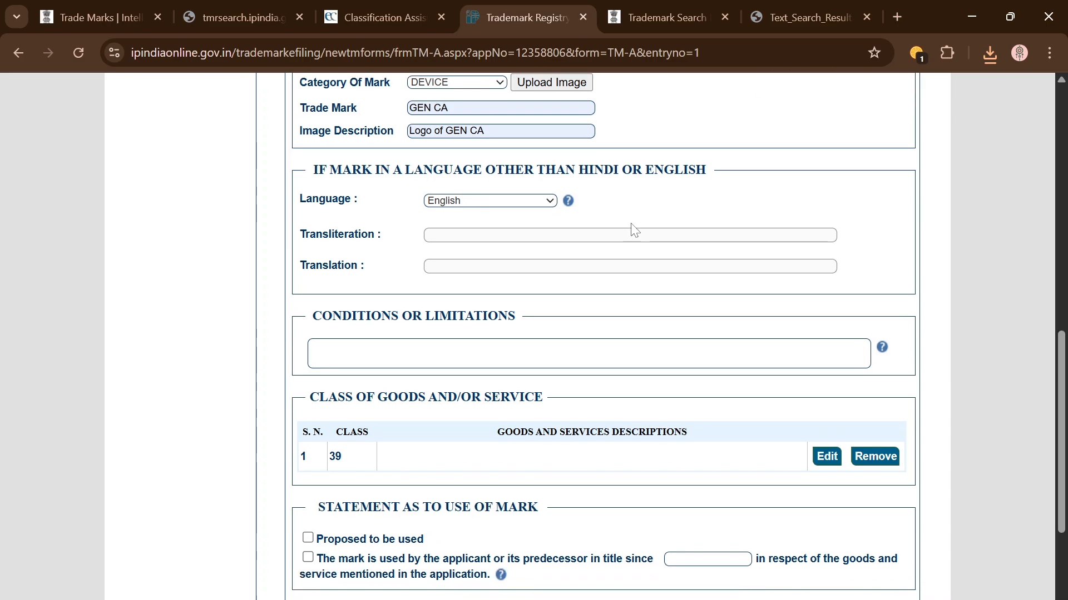
{"action": "scroll", "coordinate": [628, 227], "scroll_direction": "up", "scroll_amount": 1}
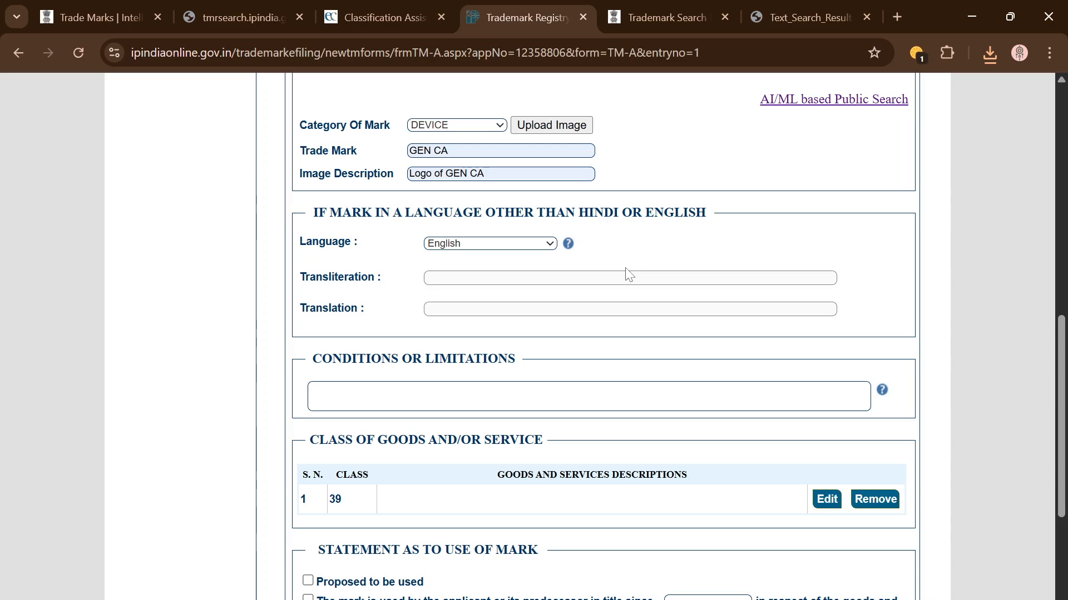
{"action": "scroll", "coordinate": [627, 274], "scroll_direction": "down", "scroll_amount": 1}
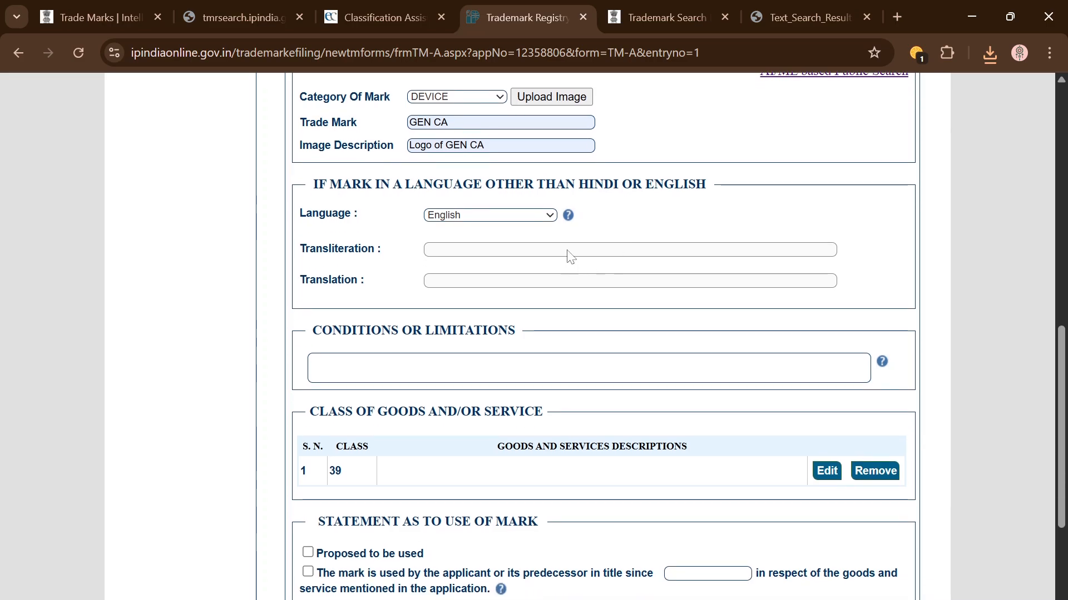
{"action": "double_click", "coordinate": [356, 249]}
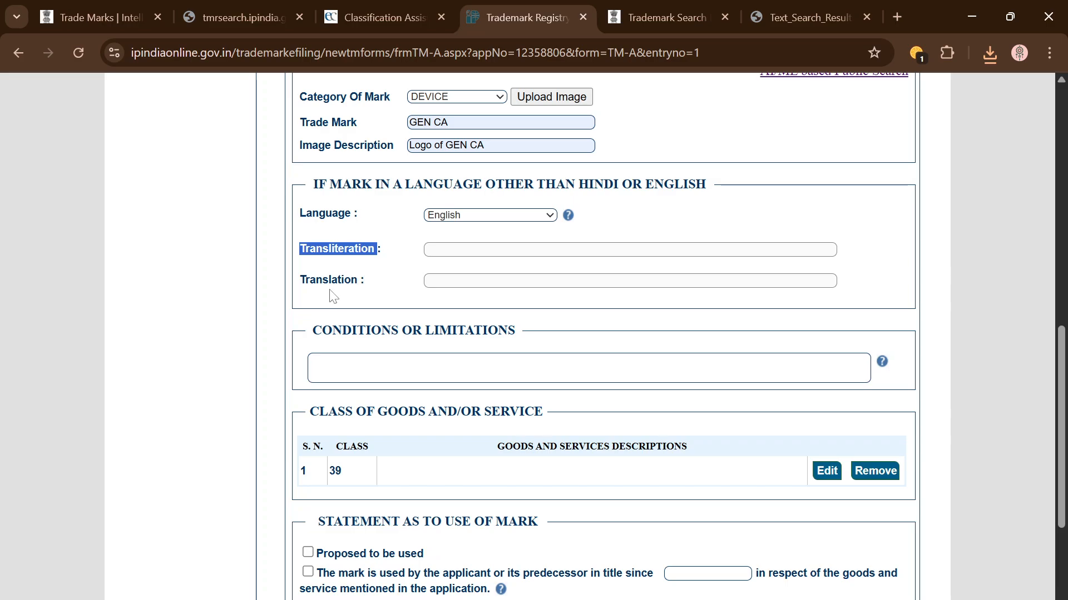
{"action": "left_click", "coordinate": [387, 300]}
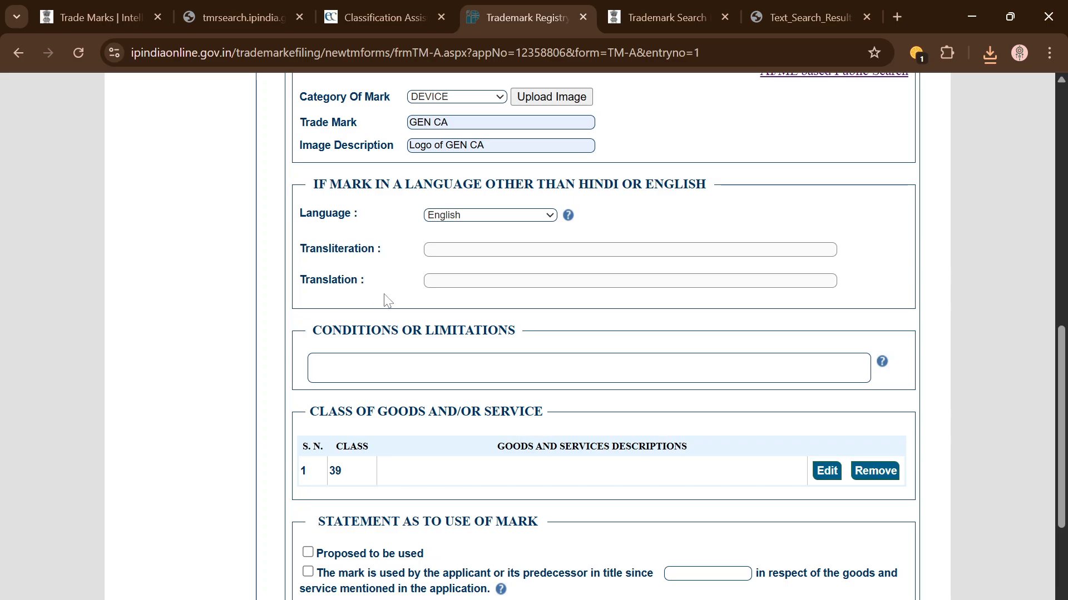
{"action": "scroll", "coordinate": [387, 301], "scroll_direction": "down", "scroll_amount": 1}
{"action": "left_click", "coordinate": [387, 300]}
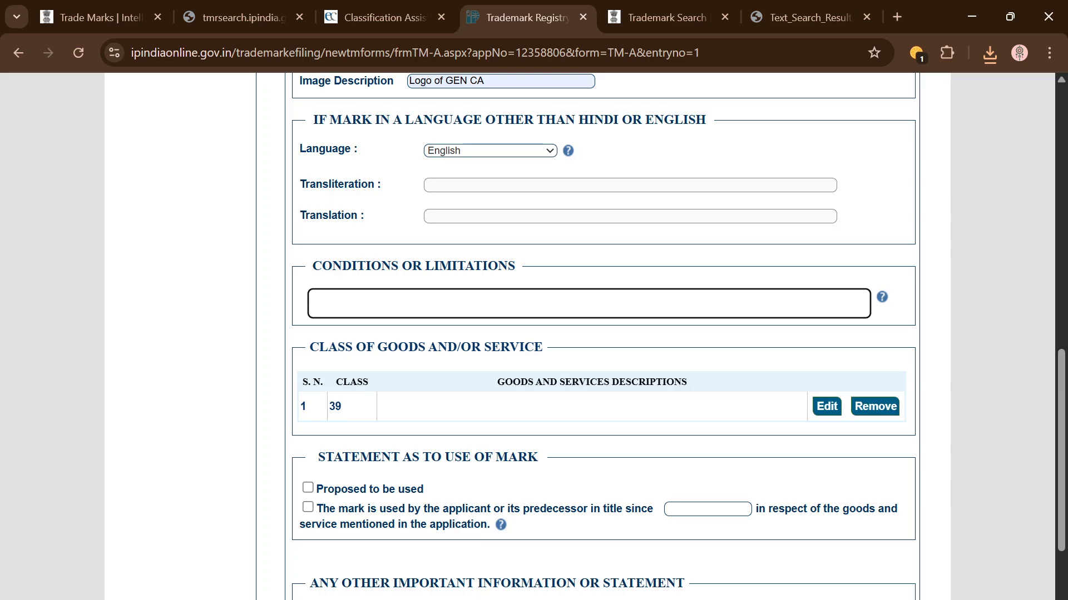
Step: Leave conditions empty, then edit and re-save the class 39 entry with its description blank
{"action": "left_click", "coordinate": [537, 278]}
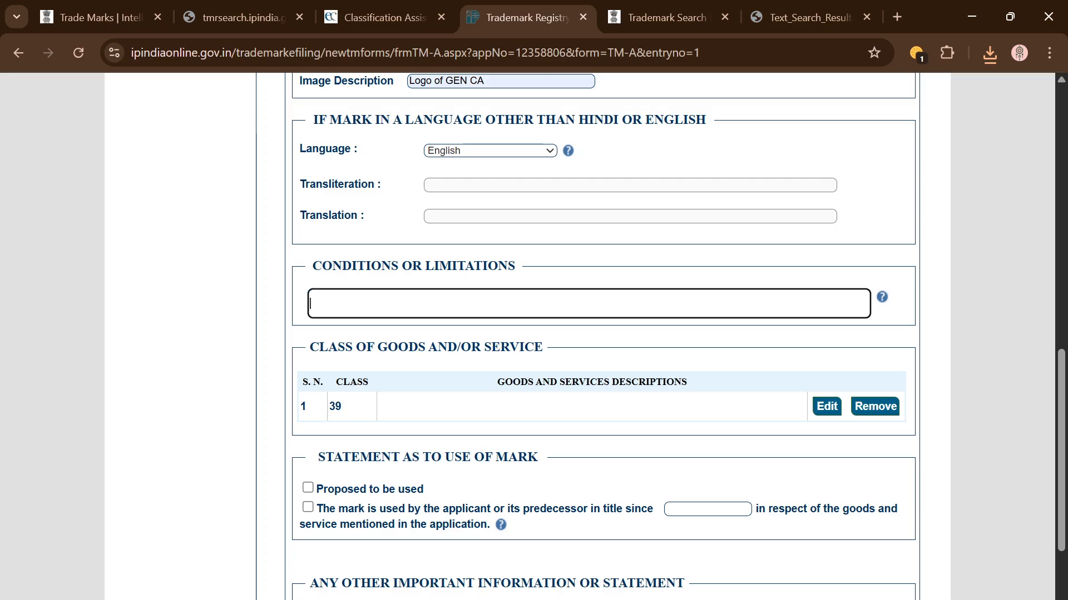
{"action": "scroll", "coordinate": [562, 292], "scroll_direction": "down", "scroll_amount": 1}
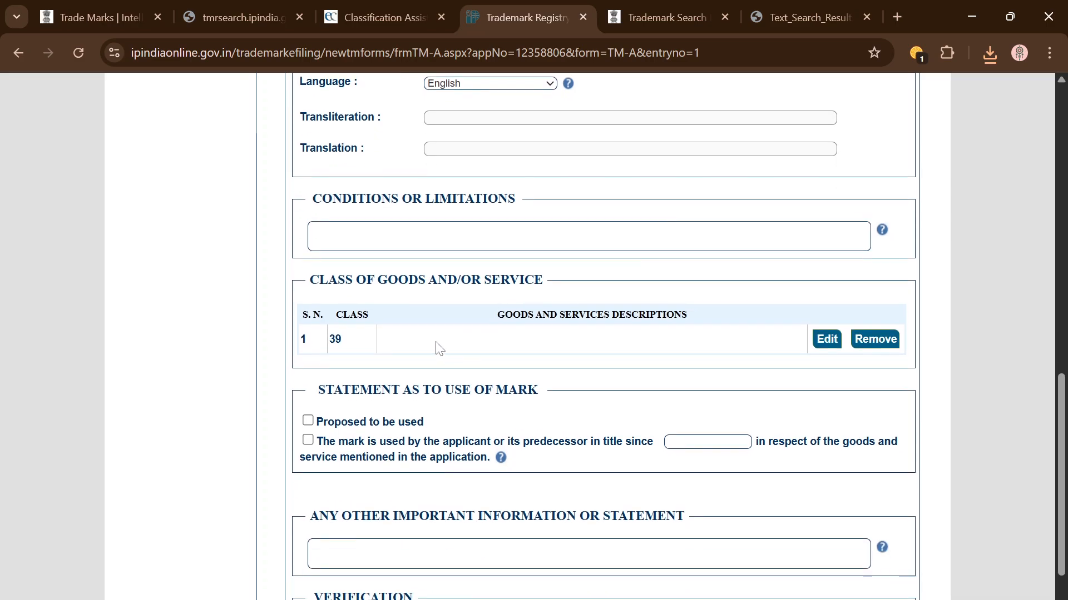
{"action": "scroll", "coordinate": [436, 348], "scroll_direction": "down", "scroll_amount": 1}
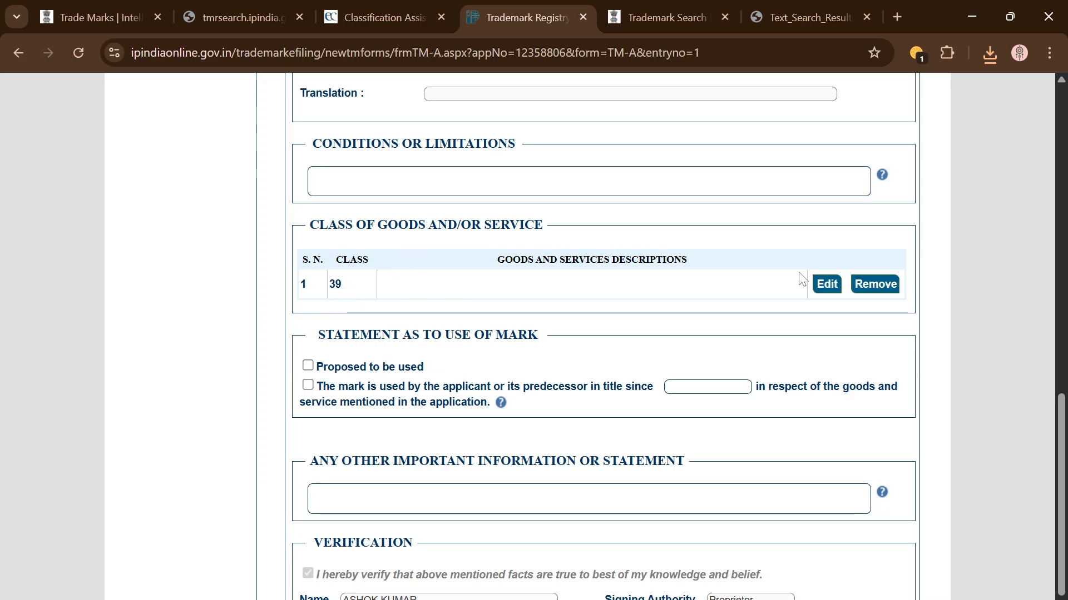
{"action": "left_click", "coordinate": [827, 284]}
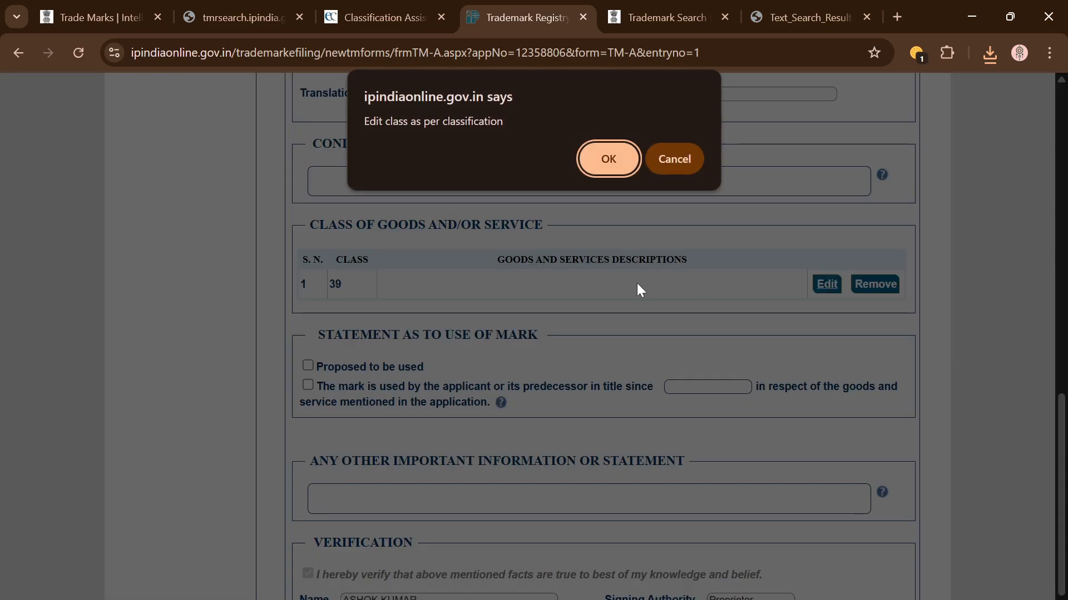
{"action": "left_click", "coordinate": [605, 162]}
{"action": "left_click", "coordinate": [584, 297]}
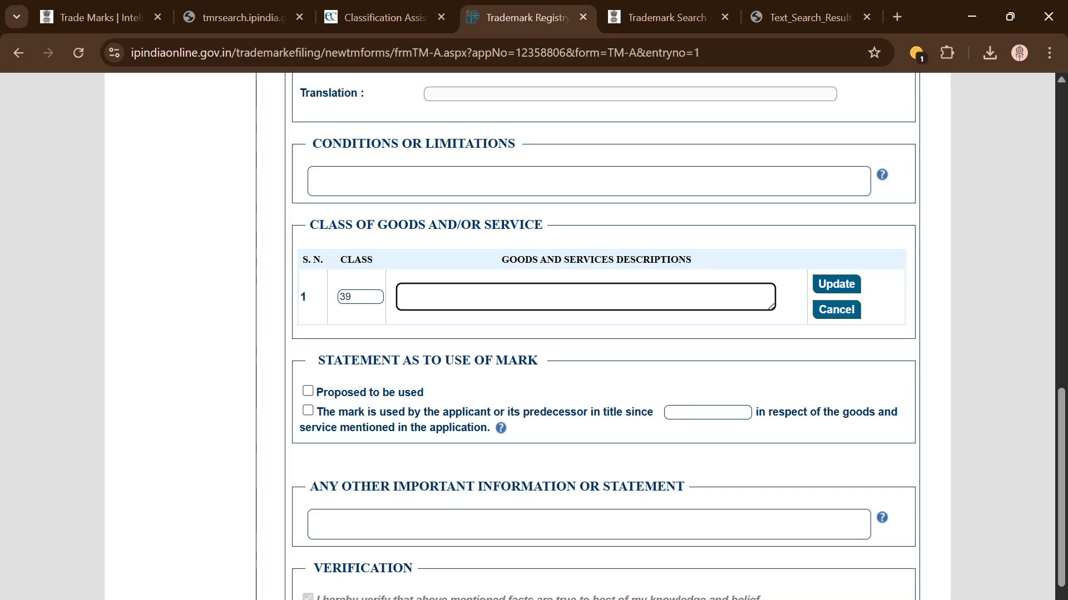
{"action": "left_click", "coordinate": [848, 292]}
Step: Mark the trademark 'Proposed to be used', Save & Resume, and open the Attach Documents page
{"action": "scroll", "coordinate": [690, 357], "scroll_direction": "down", "scroll_amount": 1}
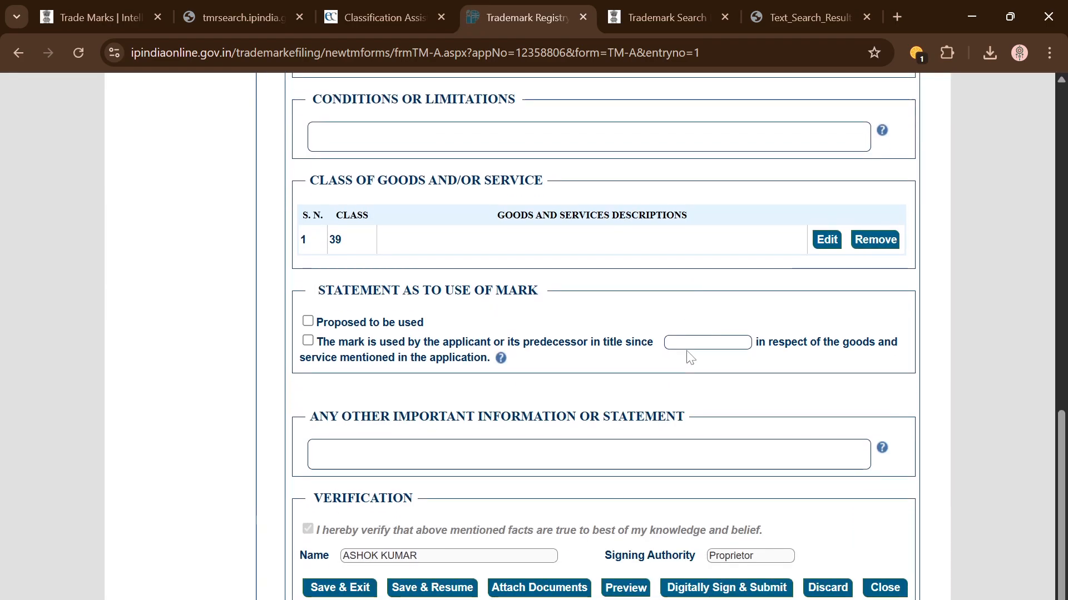
{"action": "left_click", "coordinate": [308, 323]}
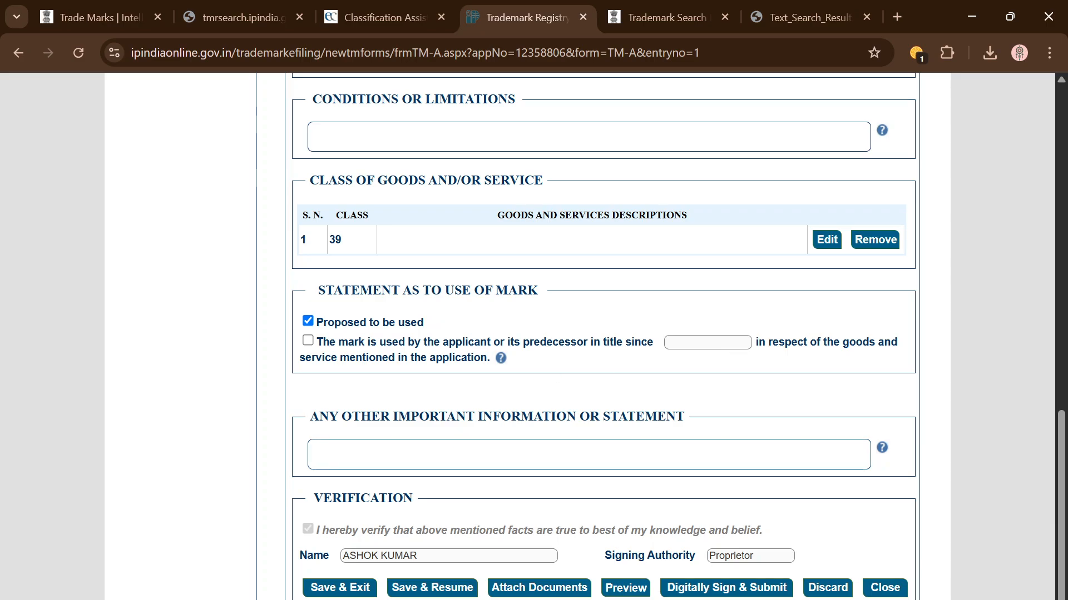
{"action": "left_click", "coordinate": [588, 455]}
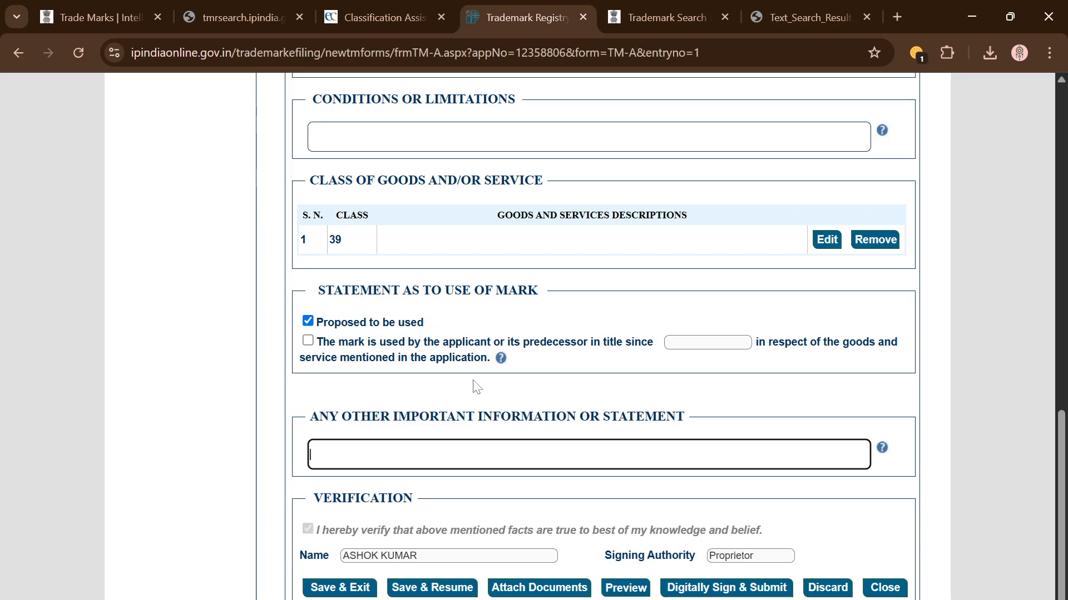
{"action": "left_click", "coordinate": [433, 588]}
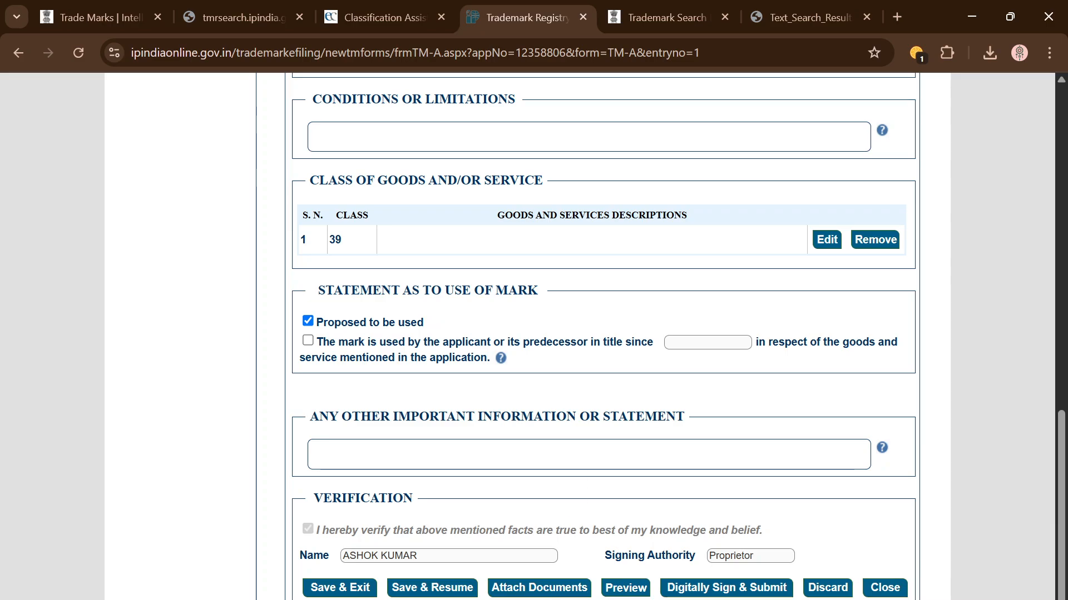
{"action": "left_click", "coordinate": [539, 589]}
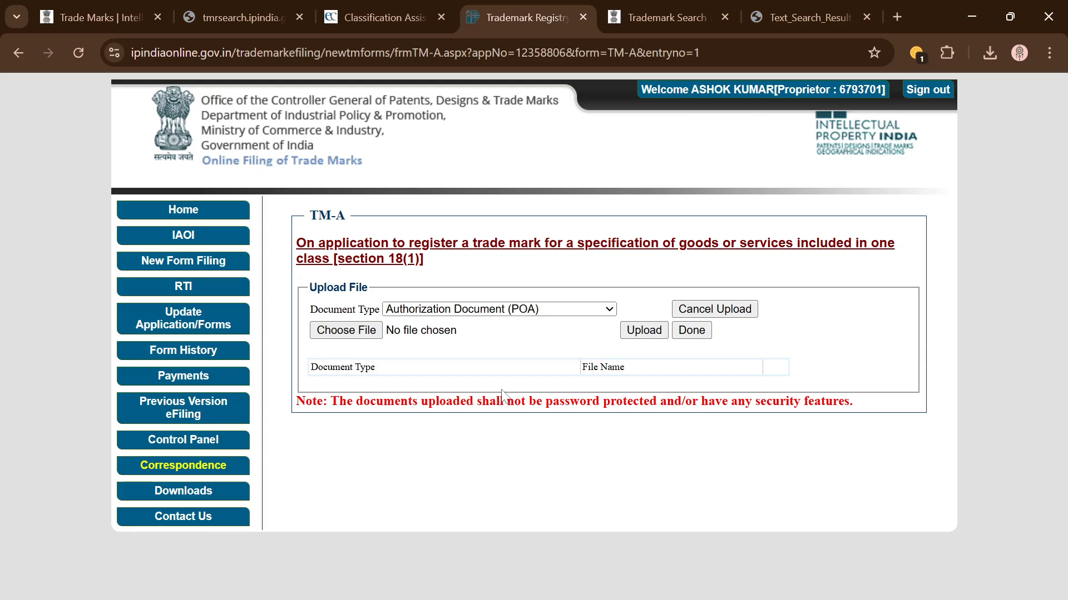
Step: Leave the Document Type as Authorization Document (POA) without attaching any file
{"action": "left_click", "coordinate": [545, 312]}
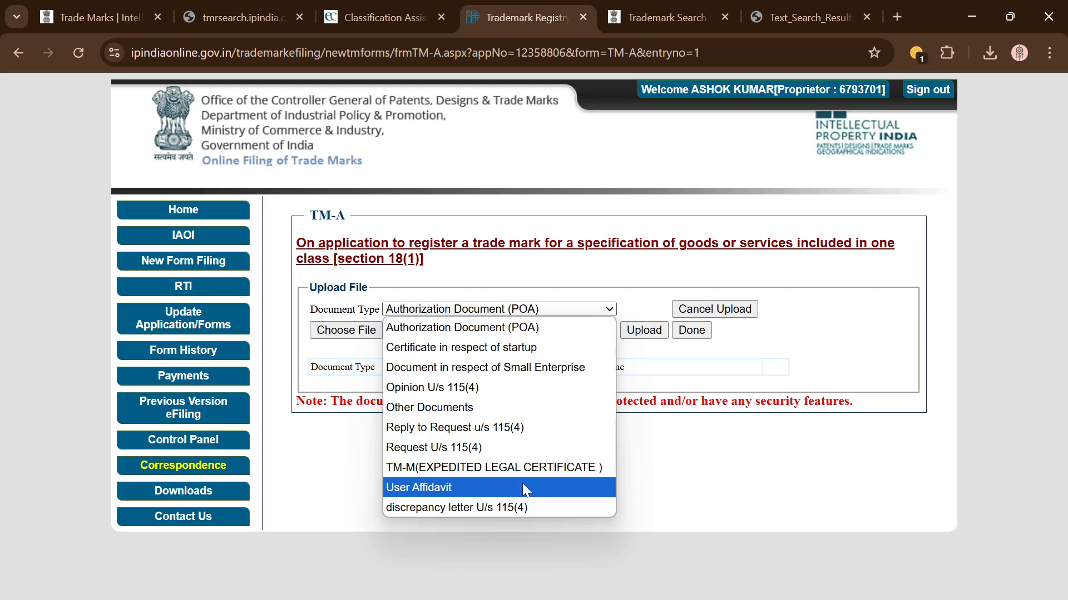
{"action": "left_click", "coordinate": [623, 472]}
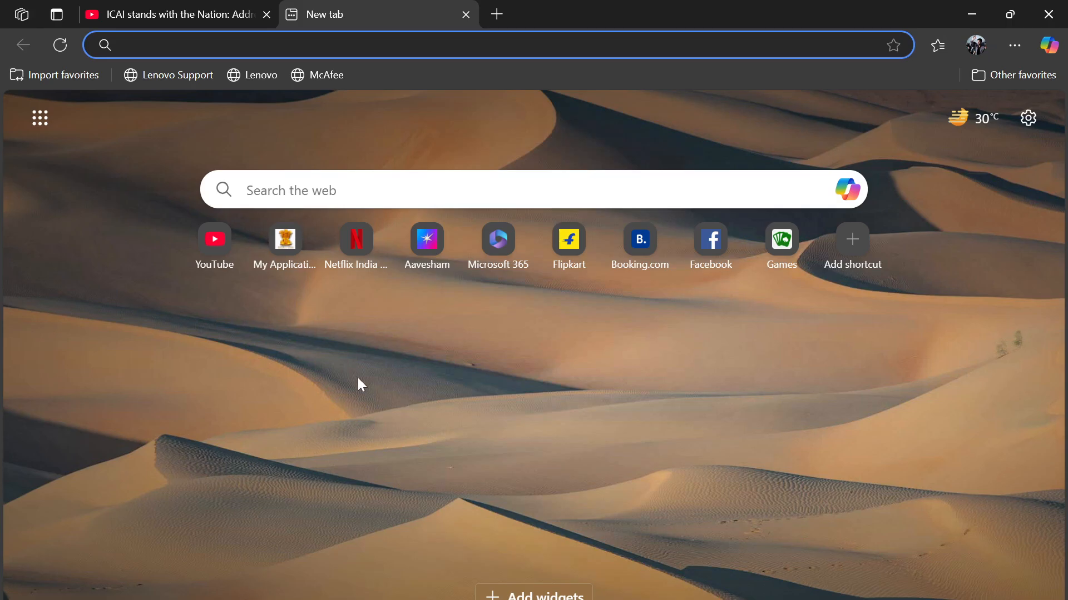
Step: In Edge, search 'trademark' and reach the IP India Comprehensive eFiling login, then return to the upload form
{"action": "type", "text": "trademark"}
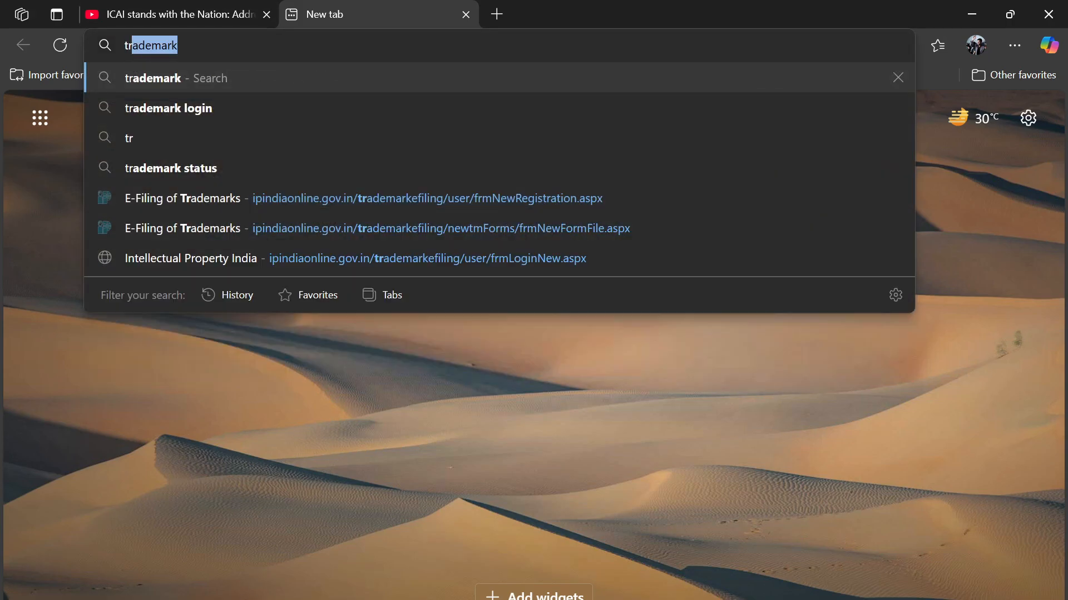
{"action": "key", "text": "Return"}
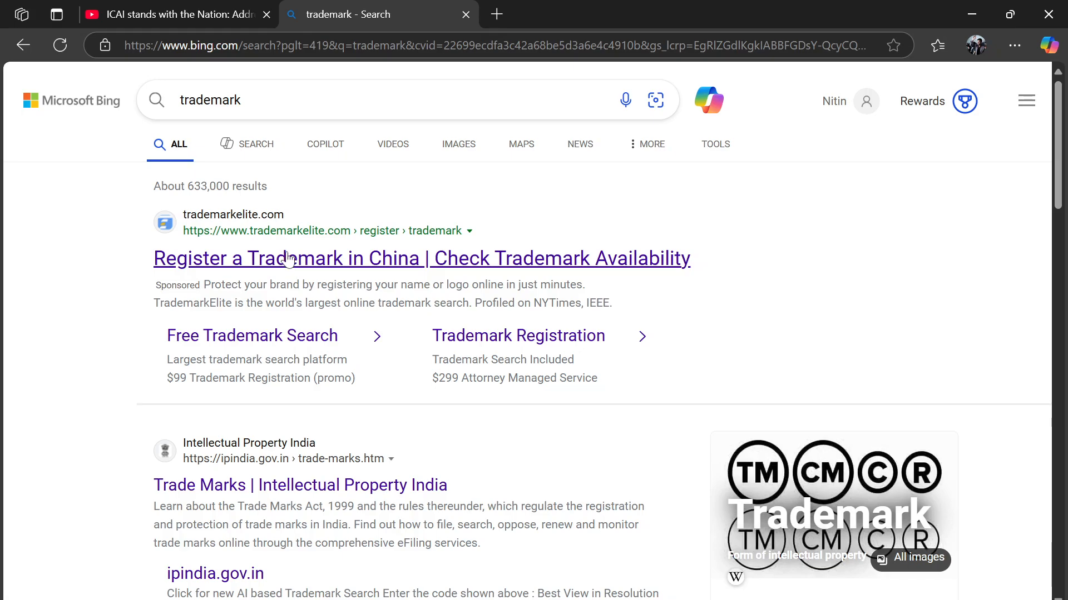
{"action": "left_click", "coordinate": [287, 490]}
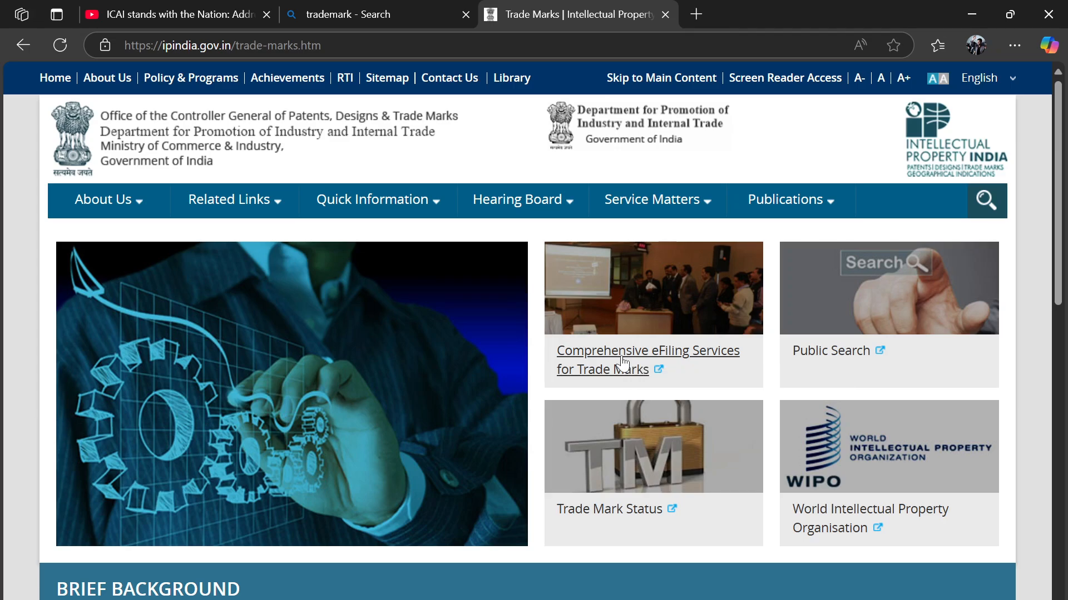
{"action": "left_click", "coordinate": [623, 362]}
{"action": "left_click", "coordinate": [503, 270]}
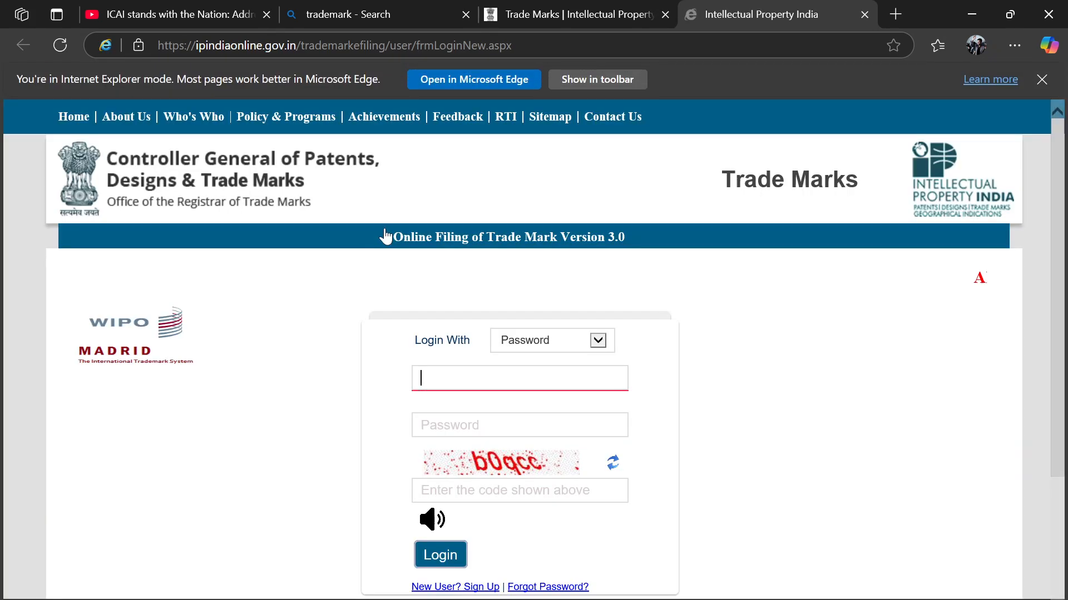
{"action": "scroll", "coordinate": [346, 328], "scroll_direction": "down", "scroll_amount": 2}
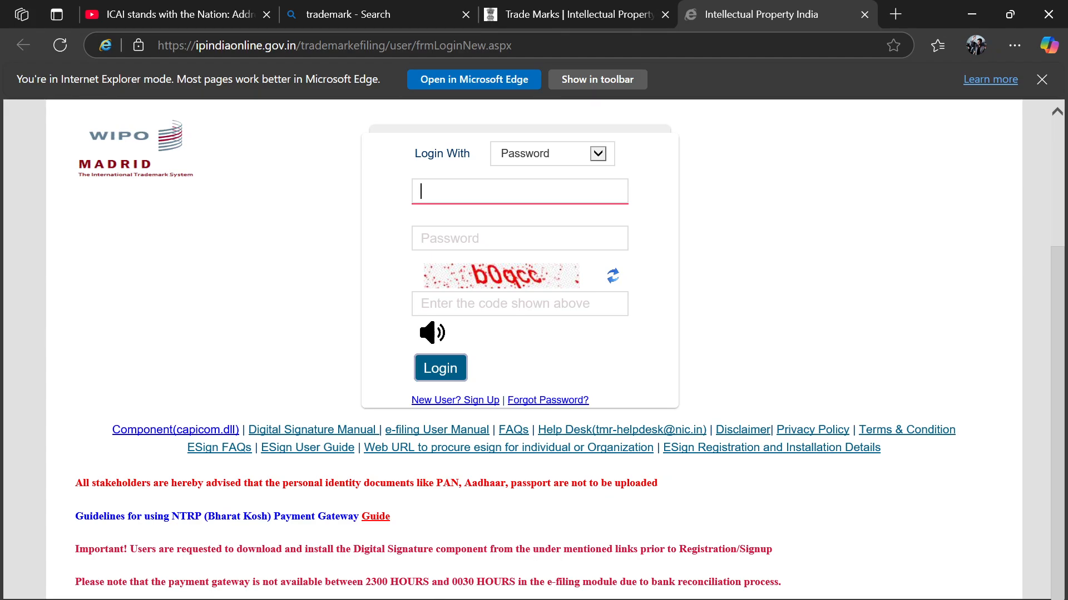
{"action": "mouse_move", "coordinate": [285, 599]}
{"action": "left_click", "coordinate": [279, 563]}
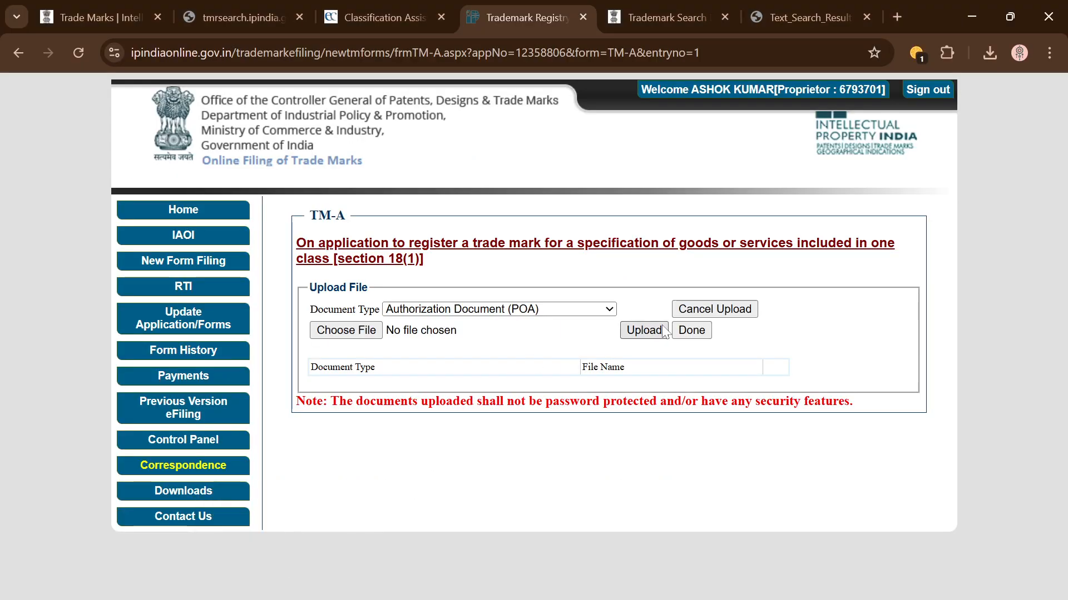
Step: Finish the upload step, preview the TM-A summary (device mark GEN CA, class 39), then close it
{"action": "left_click", "coordinate": [691, 330]}
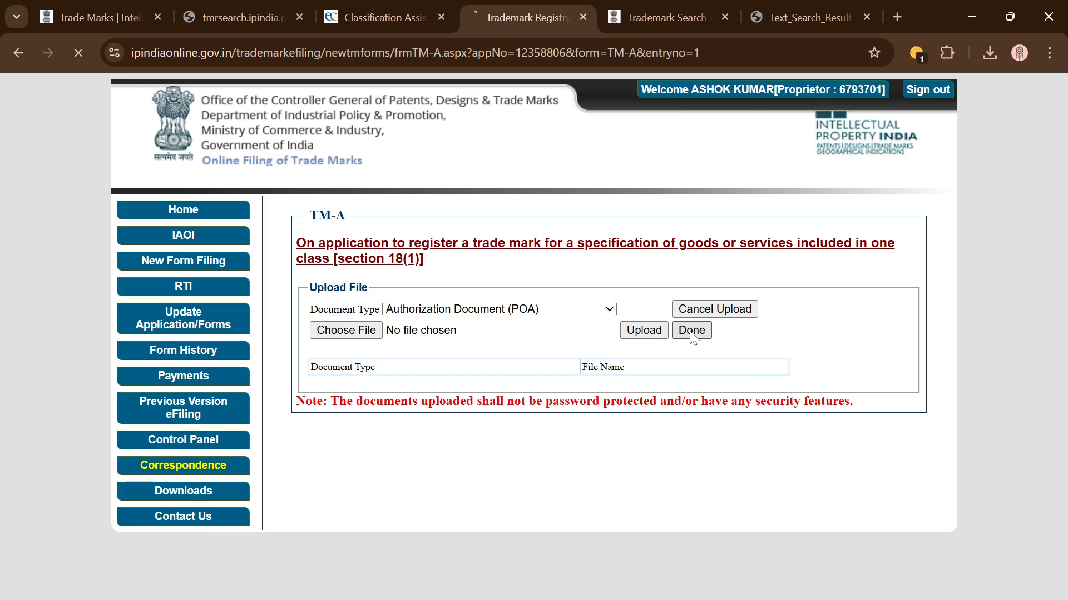
{"action": "scroll", "coordinate": [589, 433], "scroll_direction": "down", "scroll_amount": 15}
{"action": "scroll", "coordinate": [589, 434], "scroll_direction": "down", "scroll_amount": 5}
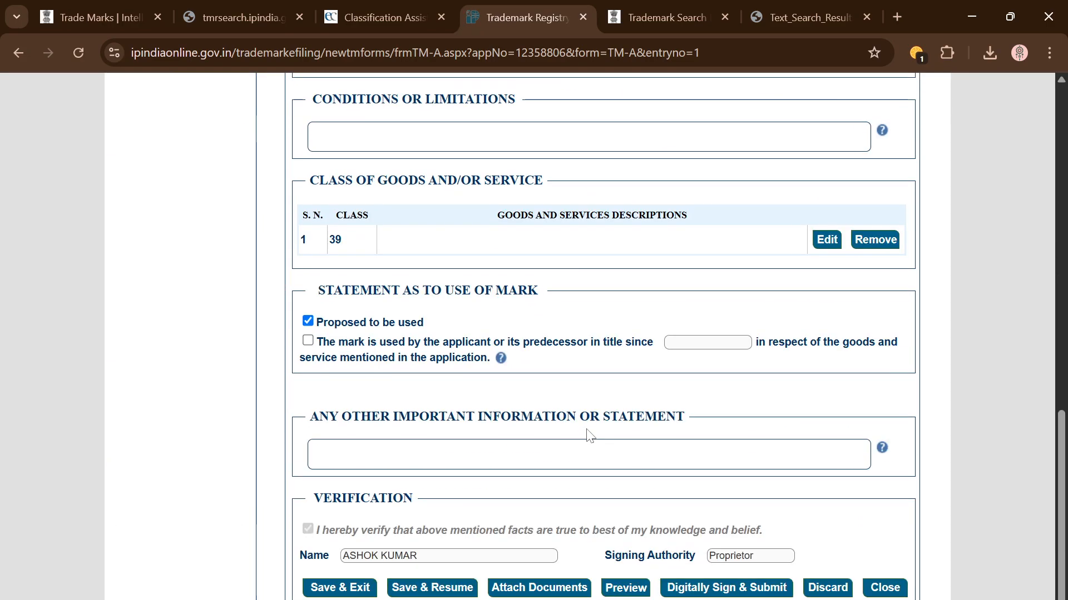
{"action": "left_click", "coordinate": [627, 591]}
{"action": "scroll", "coordinate": [570, 356], "scroll_direction": "down", "scroll_amount": 5}
{"action": "scroll", "coordinate": [570, 361], "scroll_direction": "down", "scroll_amount": 3}
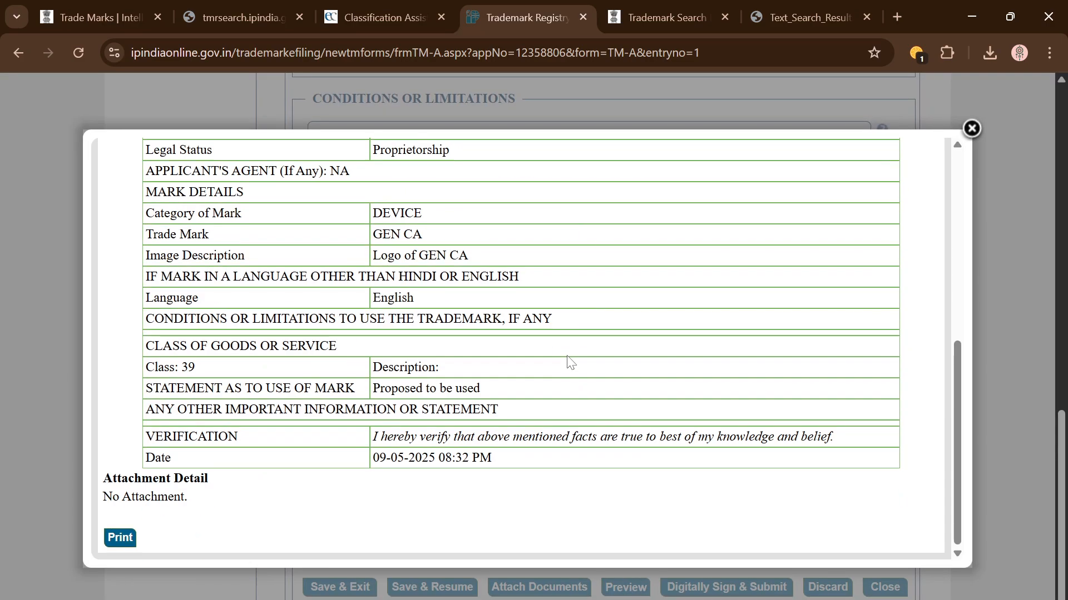
{"action": "left_click", "coordinate": [970, 129]}
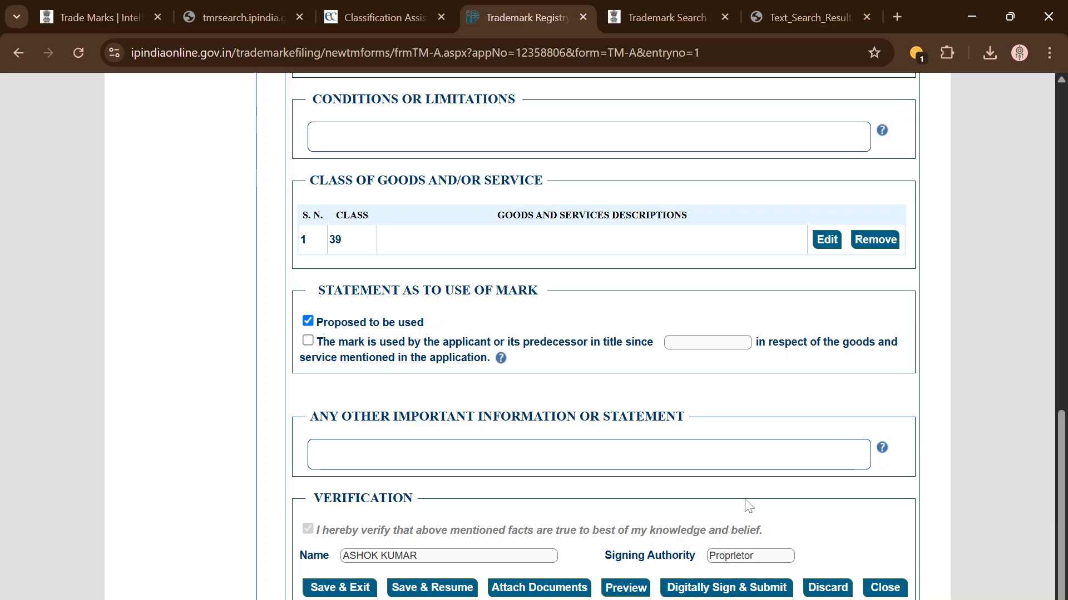
Step: Dismiss the personal-documents warning and proceed to Digitally Sign & Submit with E-Mudhra eSign
{"action": "left_click", "coordinate": [357, 599]}
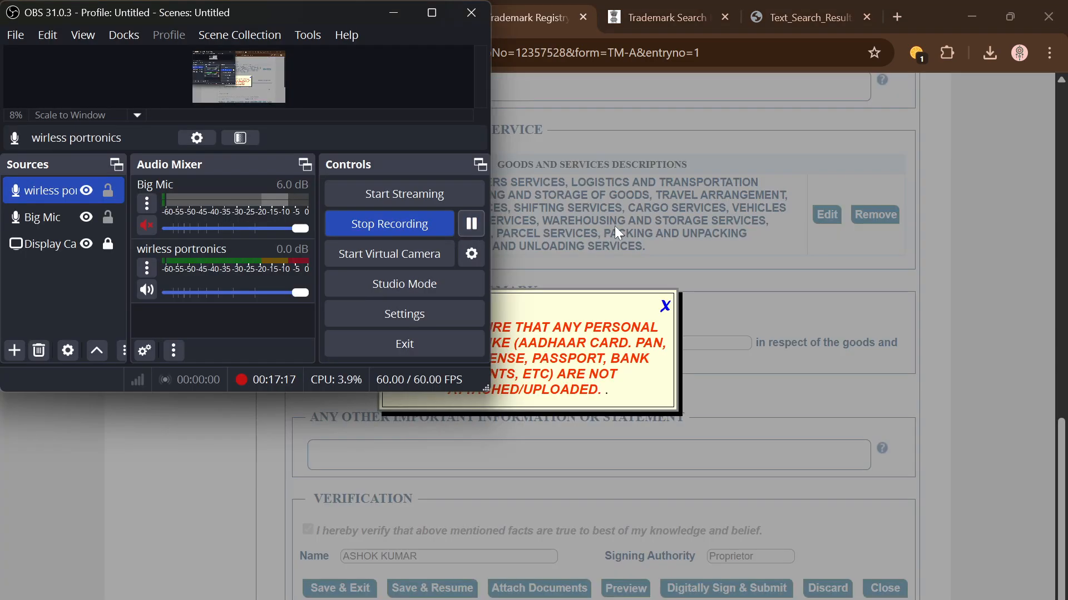
{"action": "left_click", "coordinate": [646, 248]}
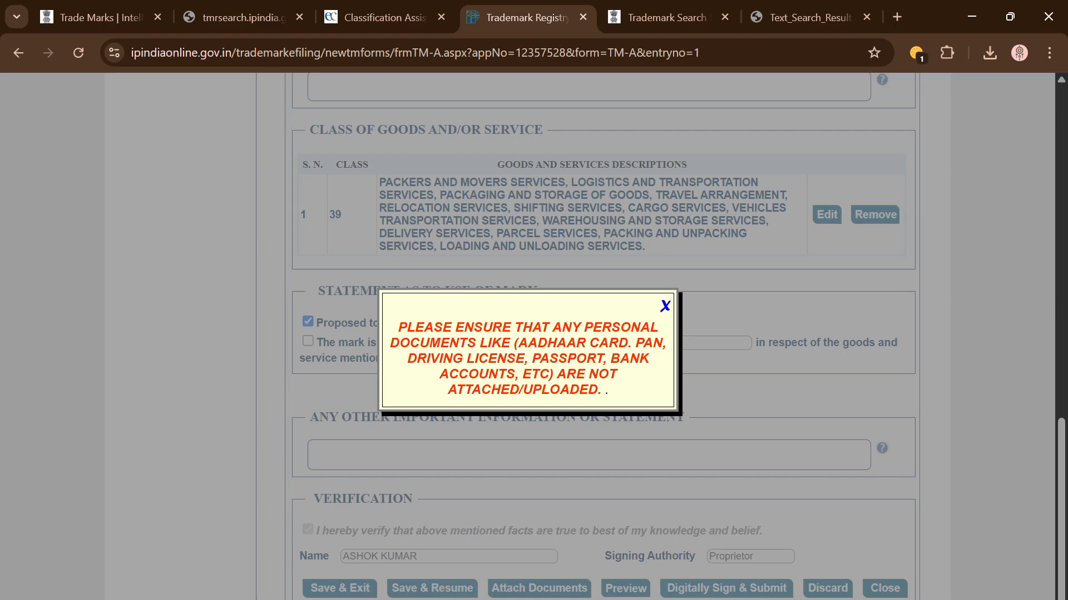
{"action": "left_click", "coordinate": [665, 306]}
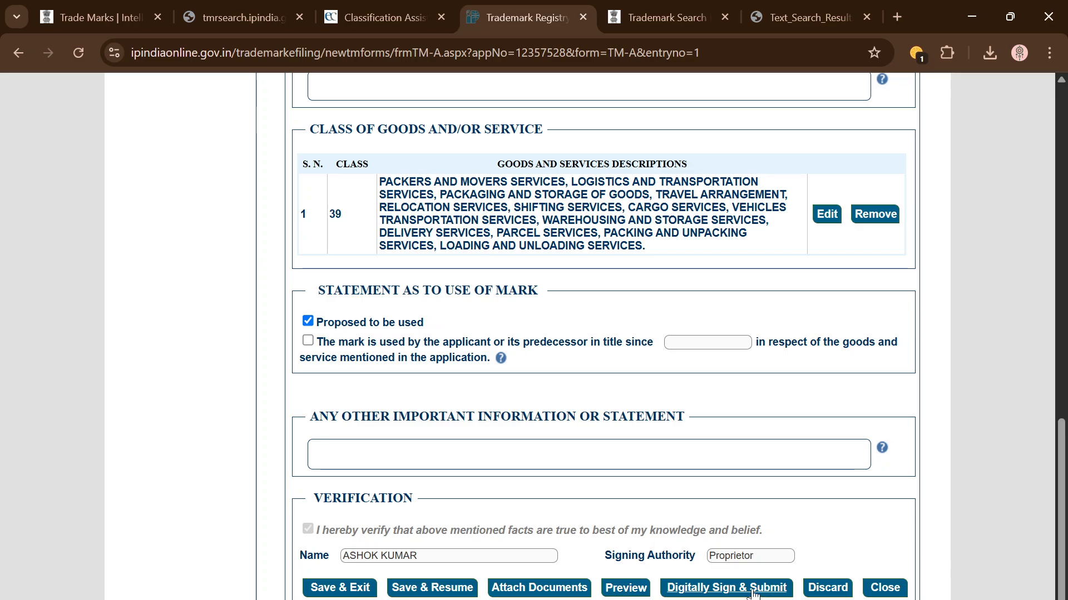
{"action": "left_click", "coordinate": [755, 590]}
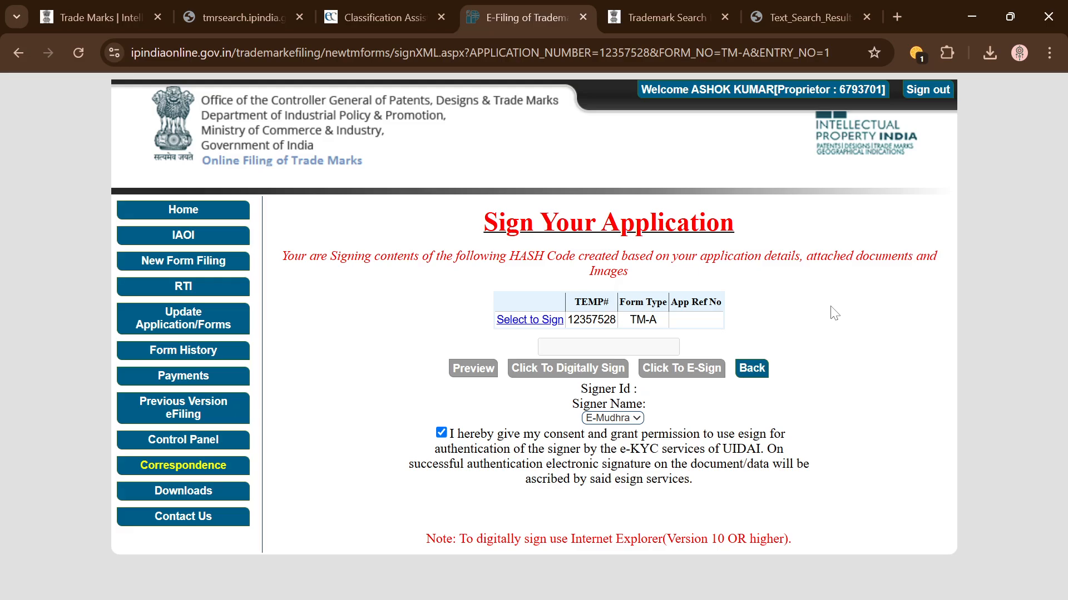
Step: Select the TM-A record to get its hash code, note the Internet Explorer 10+ requirement, and sign out
{"action": "left_click", "coordinate": [531, 320]}
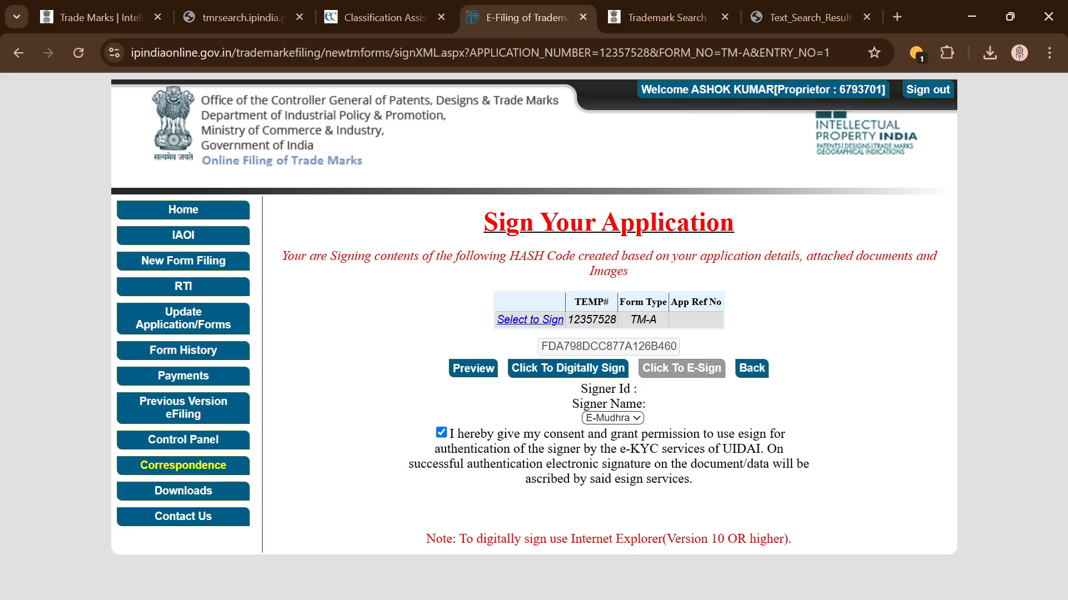
{"action": "left_click_drag", "start_coordinate": [571, 538], "coordinate": [803, 543]}
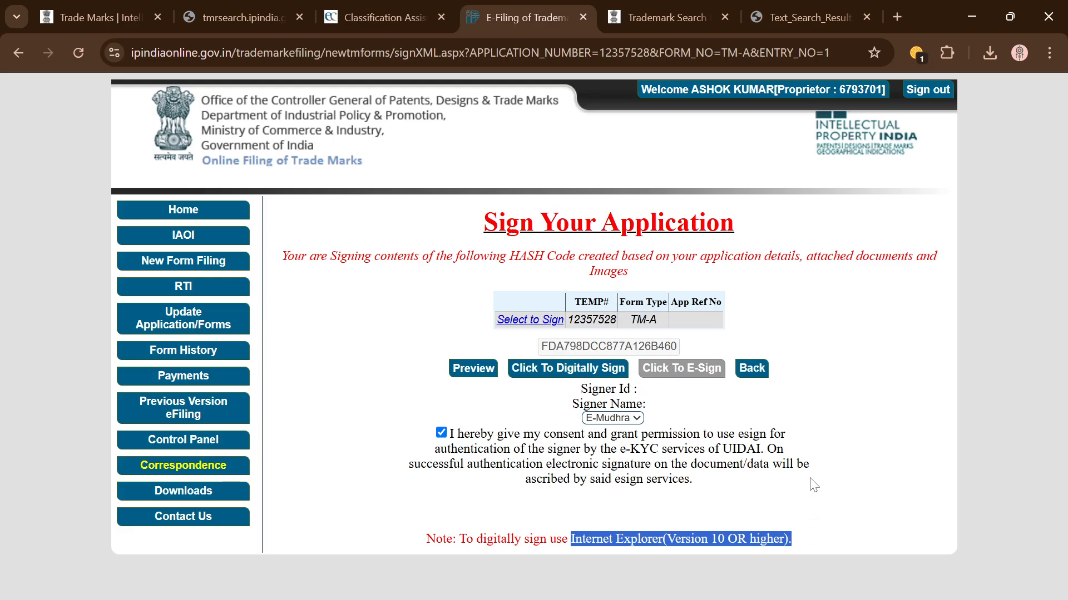
{"action": "left_click", "coordinate": [939, 94]}
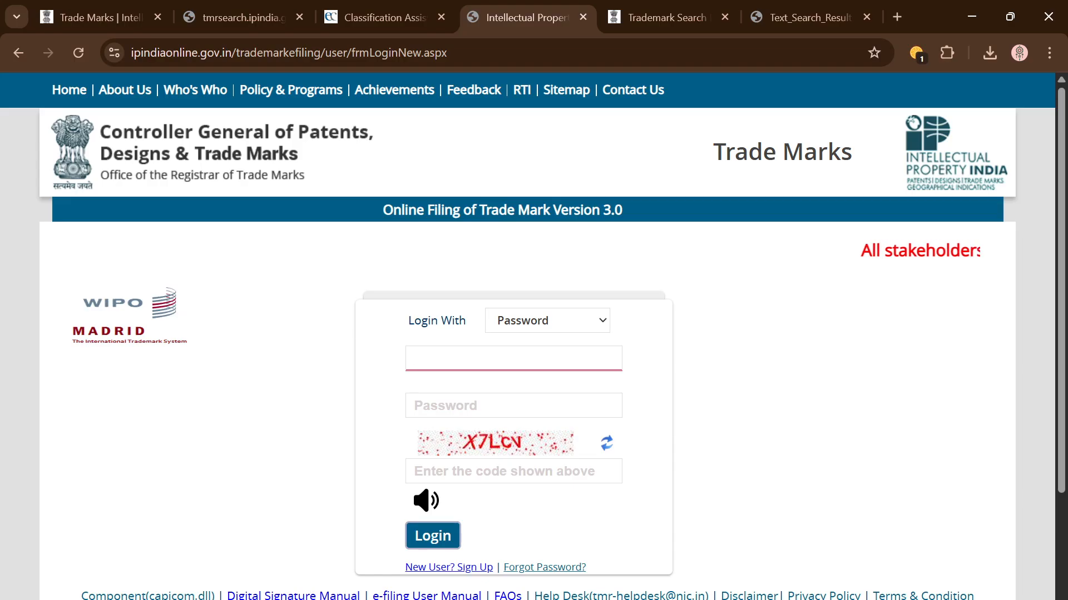
Step: In the Edge window, close the IP India Trade Marks and YouTube tabs
{"action": "left_click", "coordinate": [310, 599]}
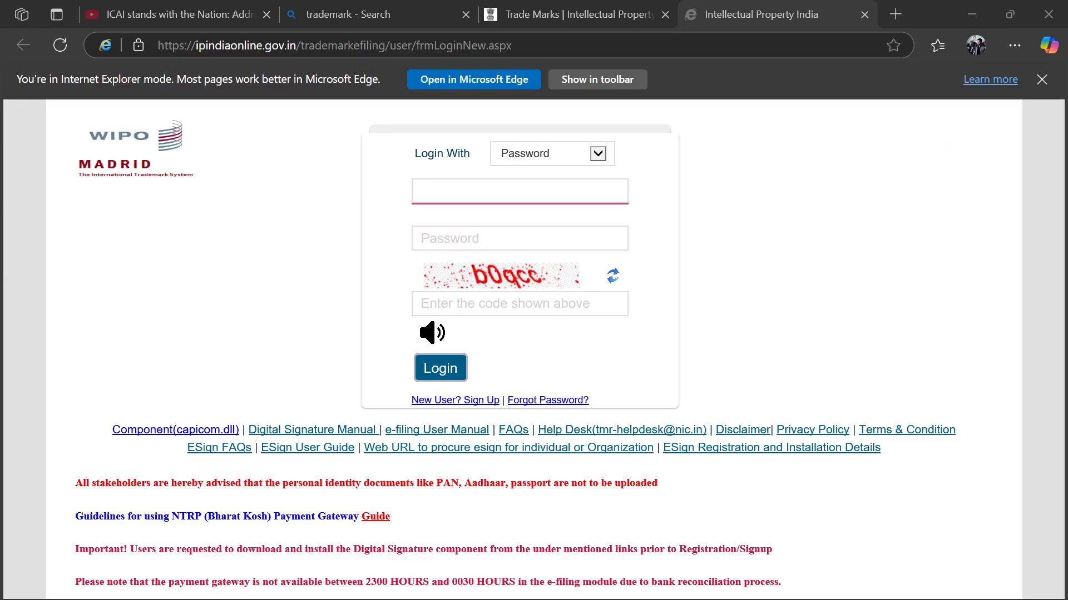
{"action": "left_click", "coordinate": [665, 14]}
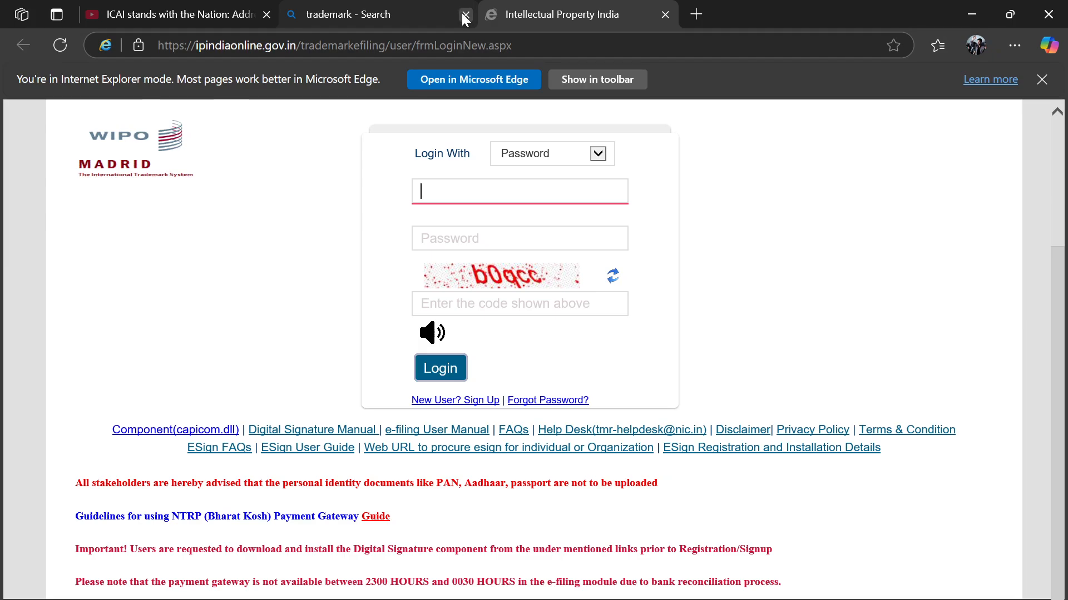
{"action": "left_click", "coordinate": [267, 14]}
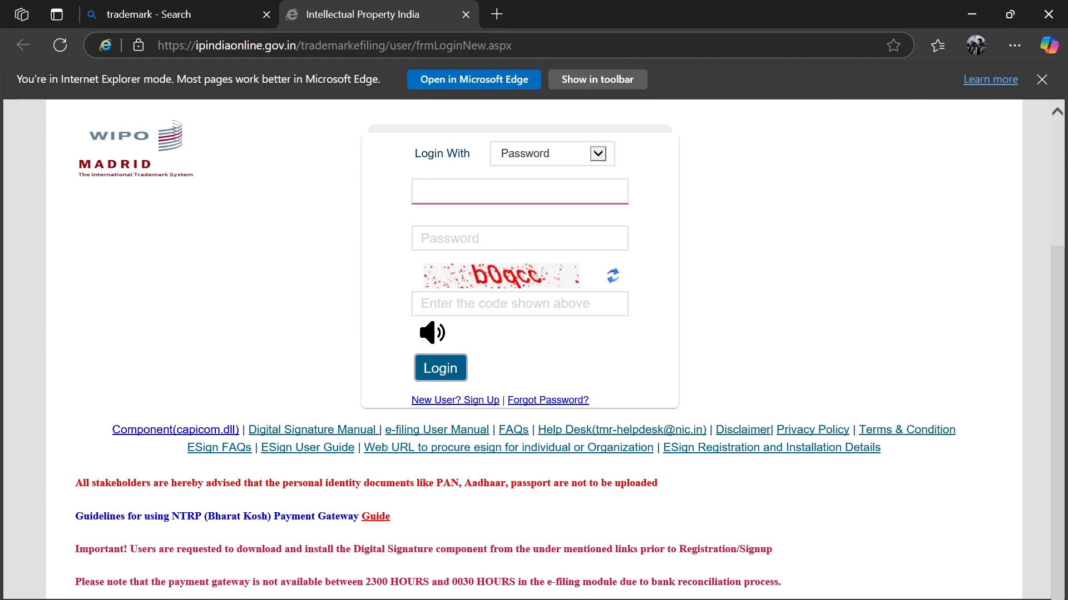
Step: Log back in on the IE-mode e-filing login page
{"action": "key", "text": "alt+Tab"}
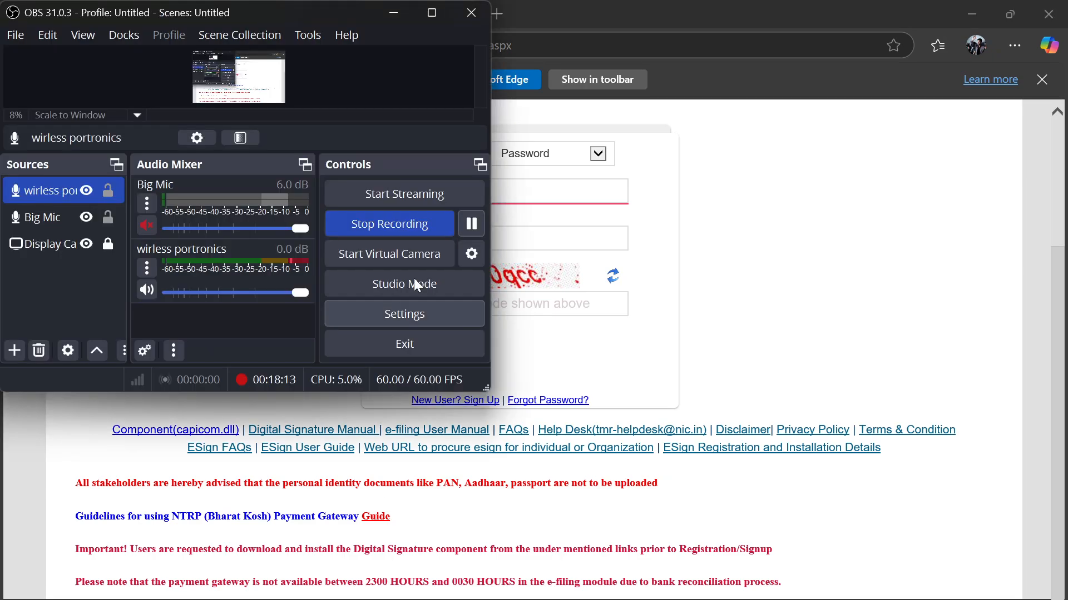
{"action": "left_click", "coordinate": [471, 225]}
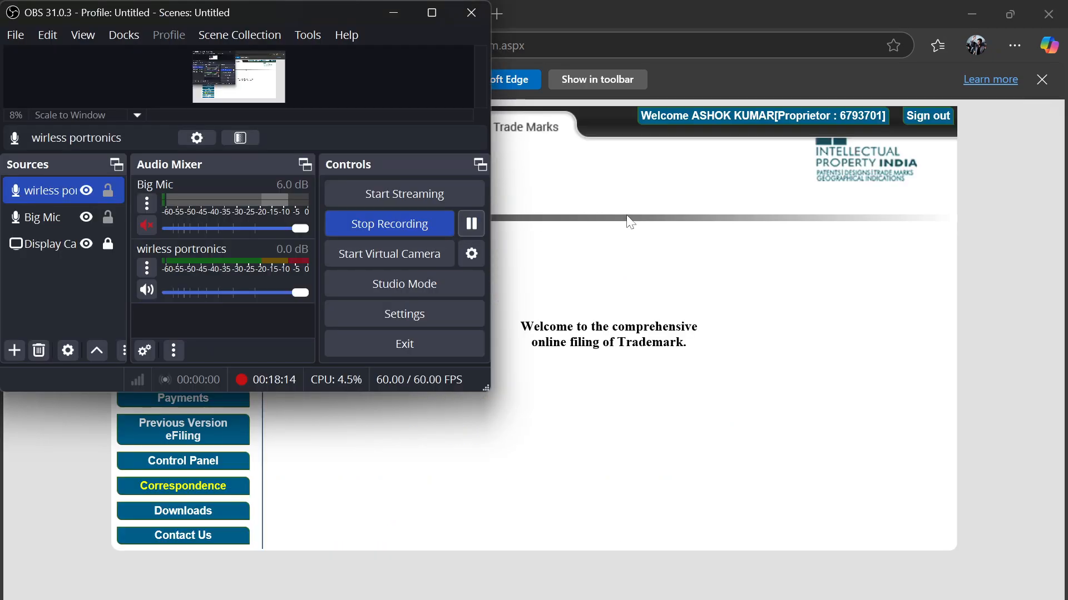
{"action": "left_click", "coordinate": [630, 221]}
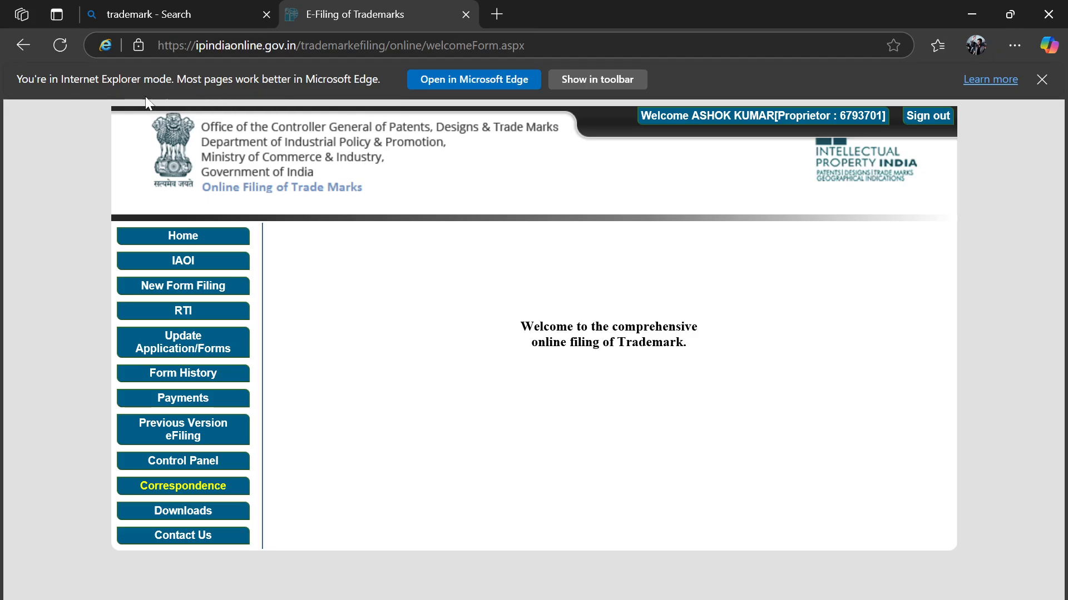
Step: Dismiss the IE mode notice and reopen the first drafted TM-A application from Form History
{"action": "left_click", "coordinate": [1041, 79]}
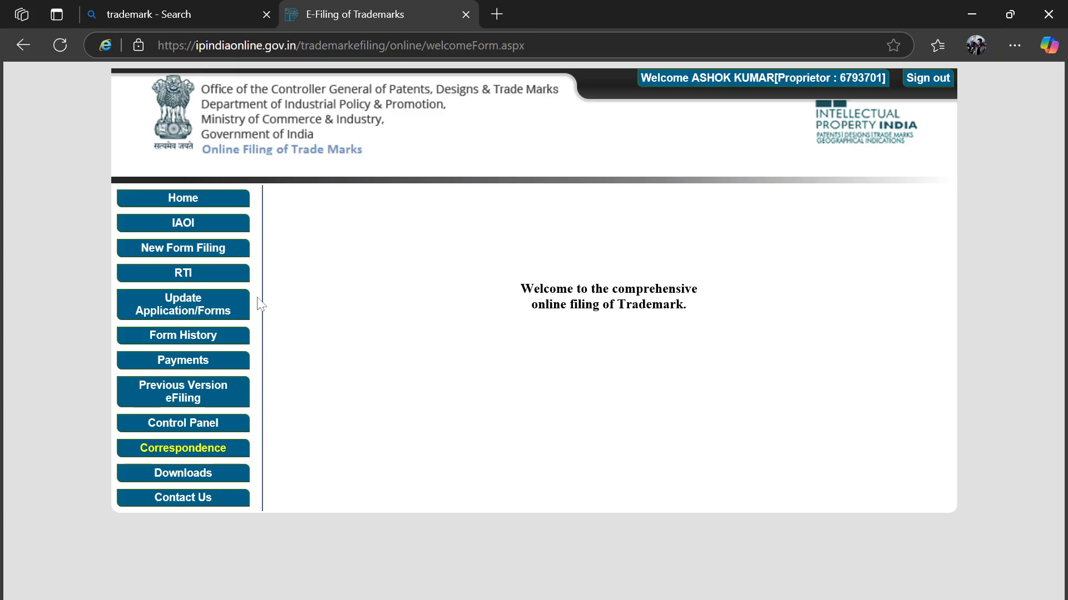
{"action": "left_click", "coordinate": [211, 337]}
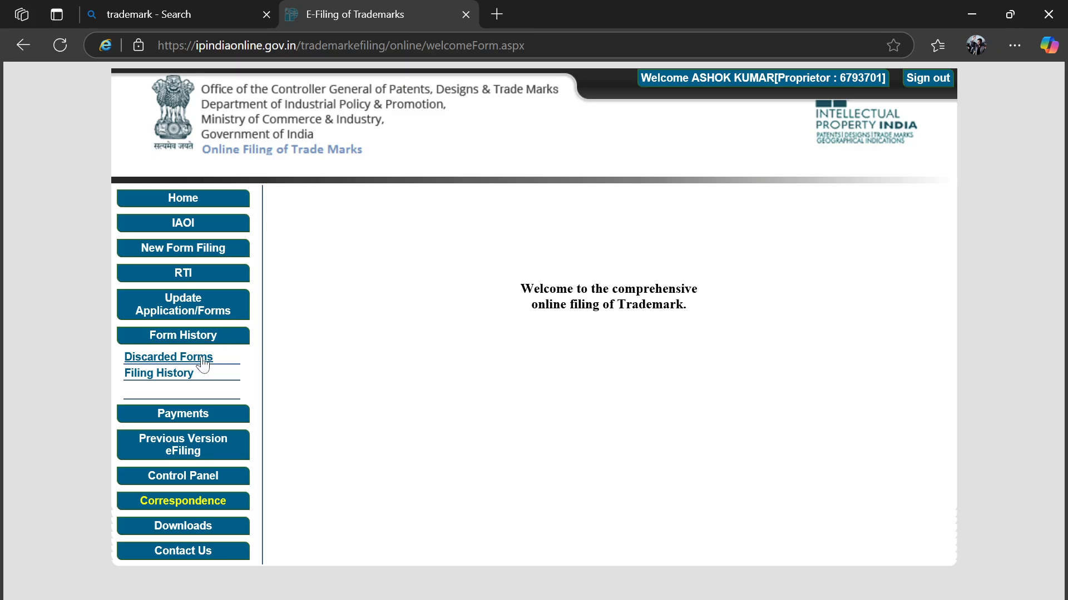
{"action": "left_click", "coordinate": [195, 301]}
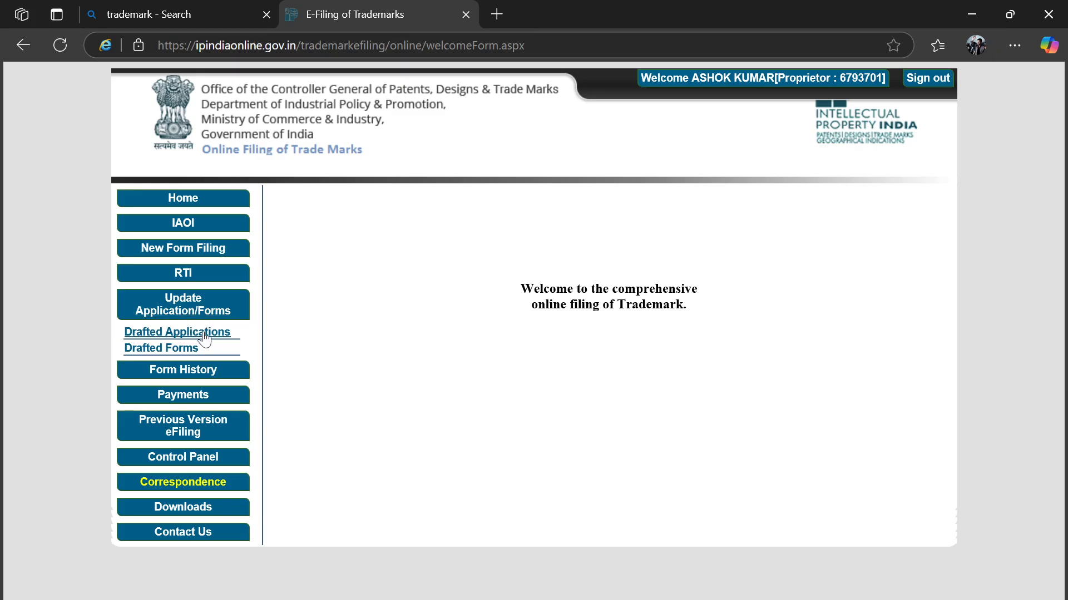
{"action": "left_click", "coordinate": [205, 334]}
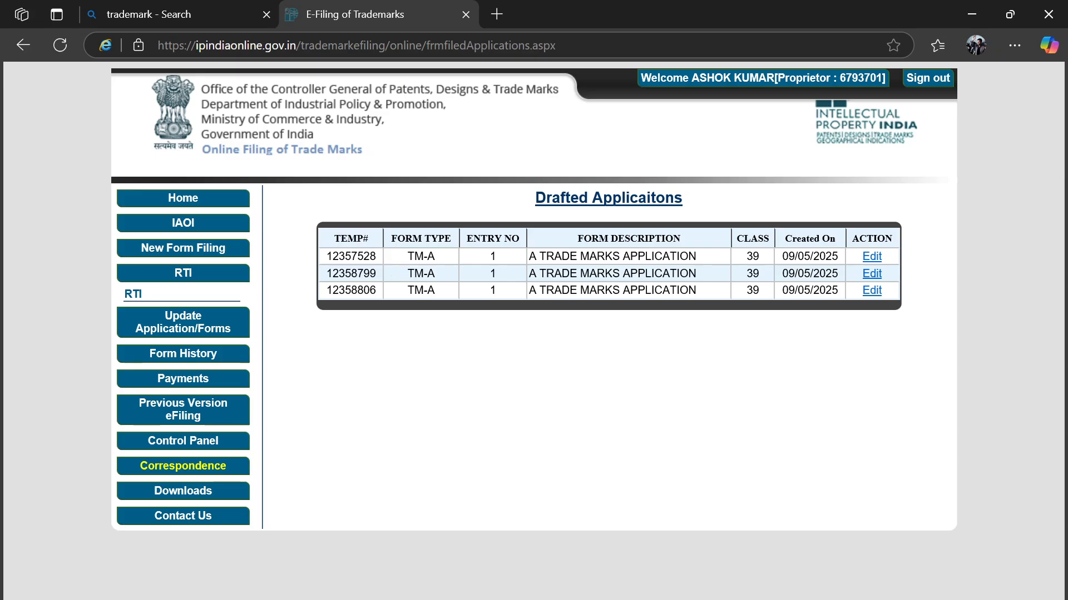
{"action": "left_click", "coordinate": [874, 257]}
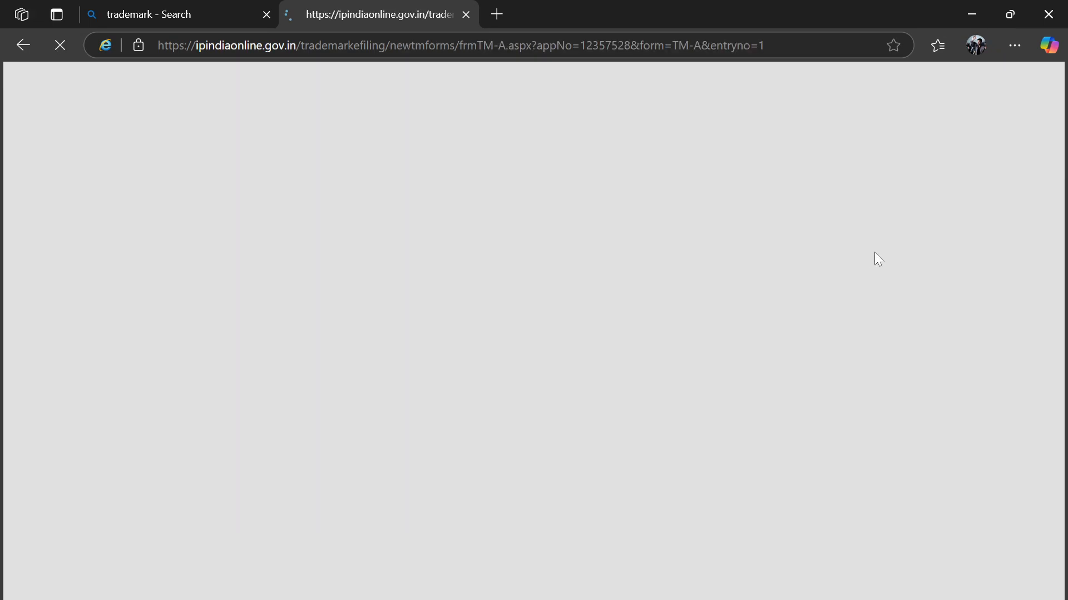
Step: Choose Digitally Sign & Submit, dismiss the personal-documents warning, and proceed to signing
{"action": "scroll", "coordinate": [645, 372], "scroll_direction": "down", "scroll_amount": 15}
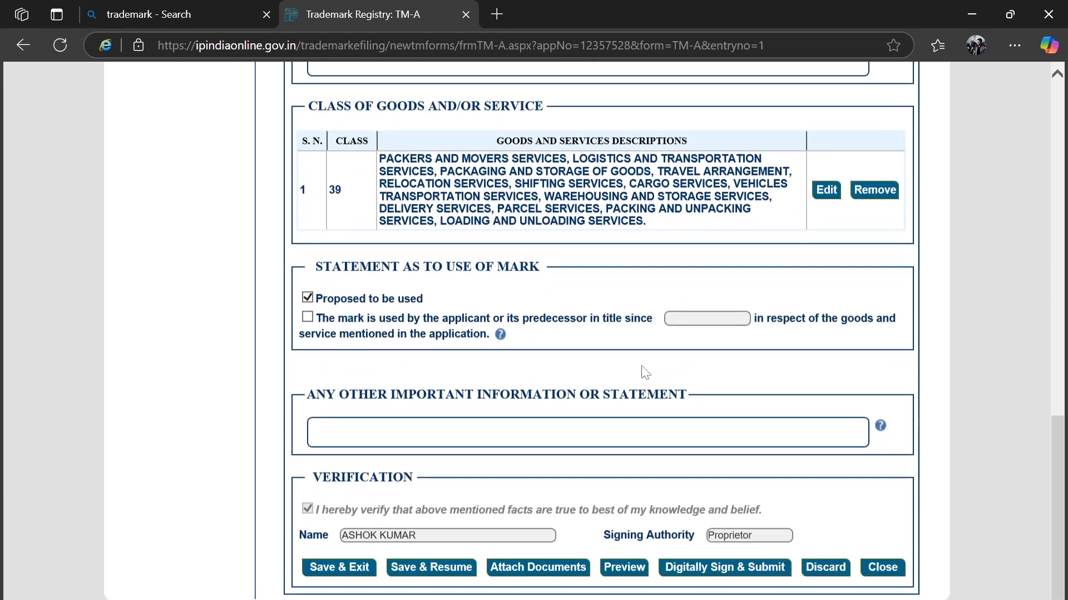
{"action": "left_click", "coordinate": [714, 584]}
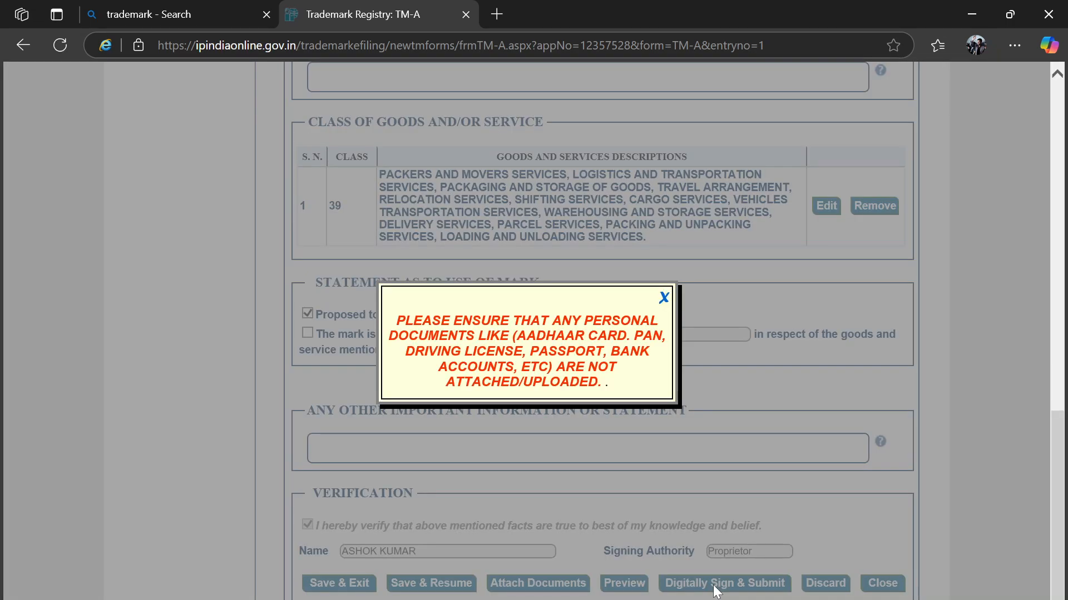
{"action": "left_click", "coordinate": [664, 299]}
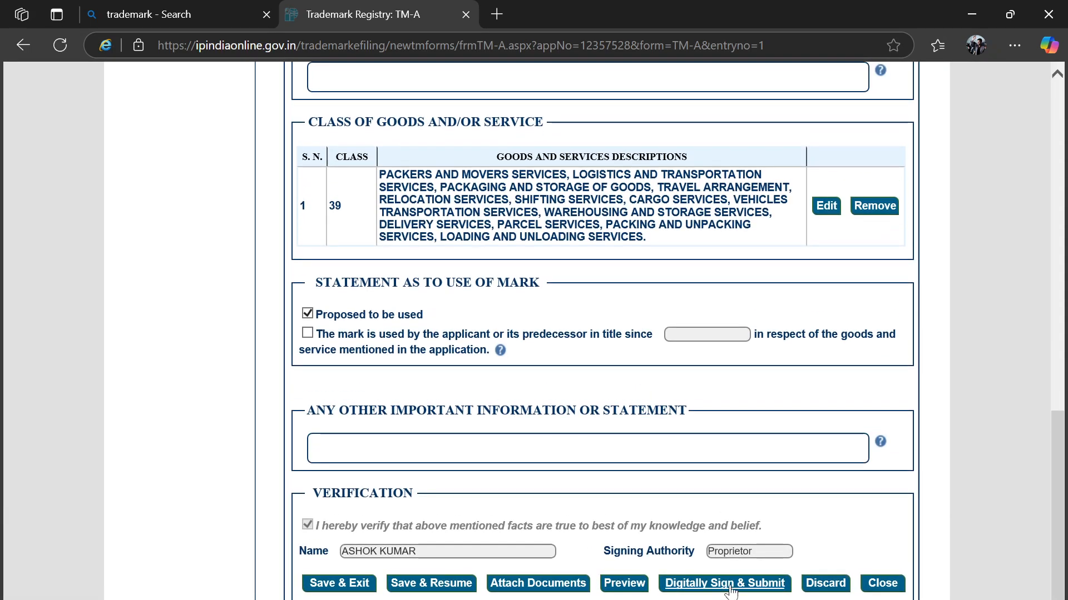
{"action": "left_click", "coordinate": [729, 585]}
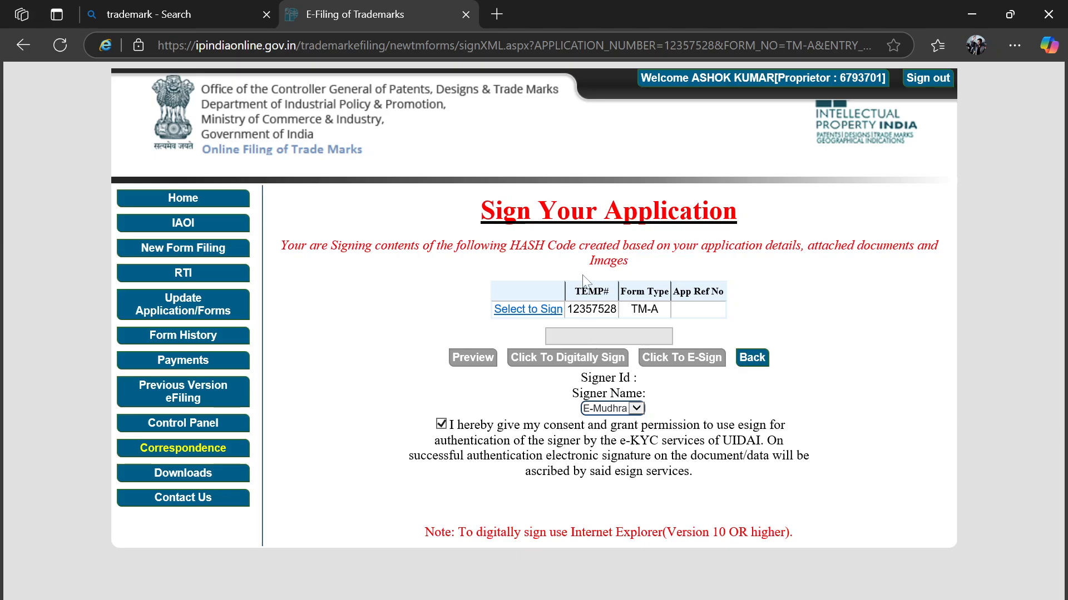
Step: Sign the TM-A hash with the applicant's certificate and PIN, then return to Drafted Applications
{"action": "left_click", "coordinate": [528, 310]}
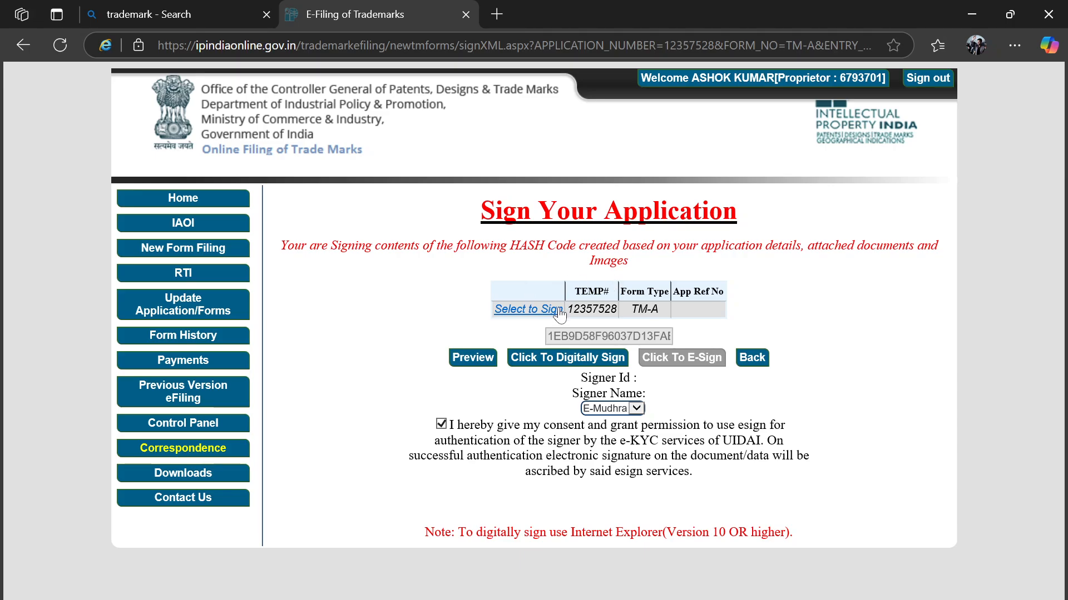
{"action": "left_click", "coordinate": [570, 360]}
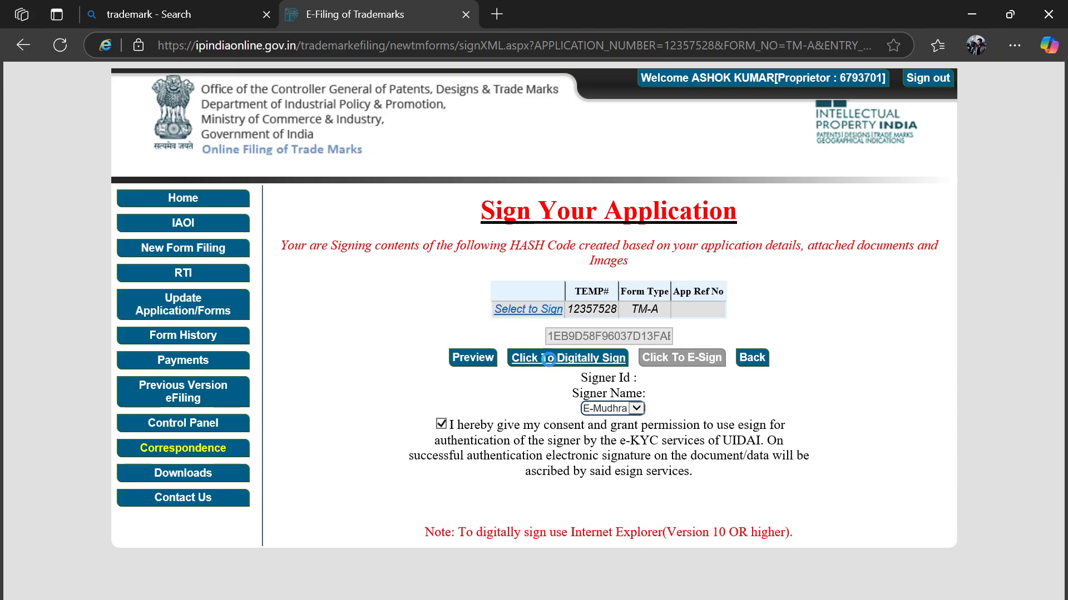
{"action": "left_click", "coordinate": [492, 398]}
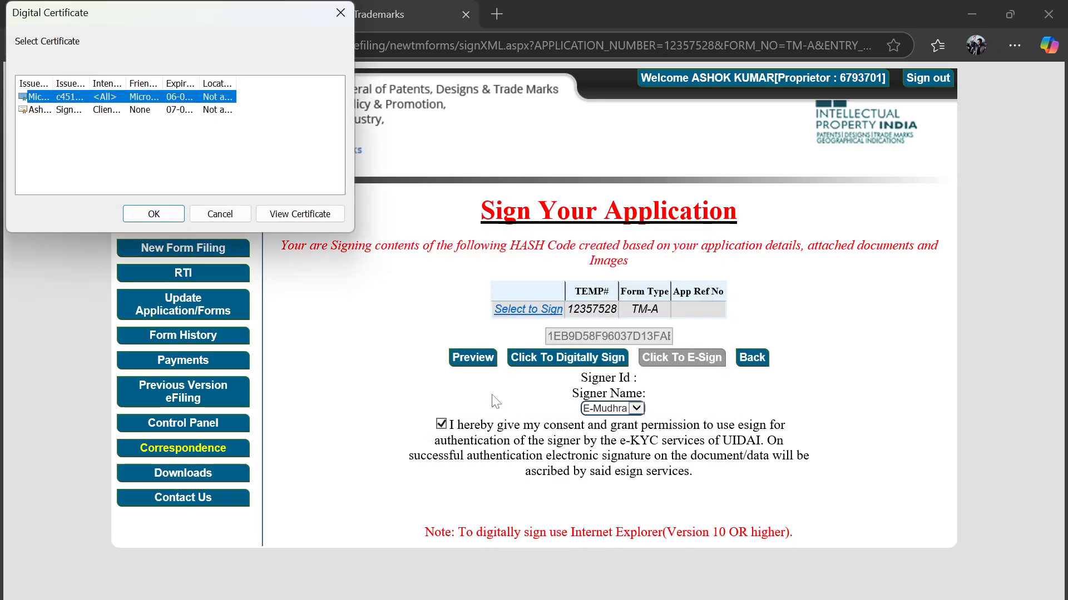
{"action": "left_click", "coordinate": [129, 110]}
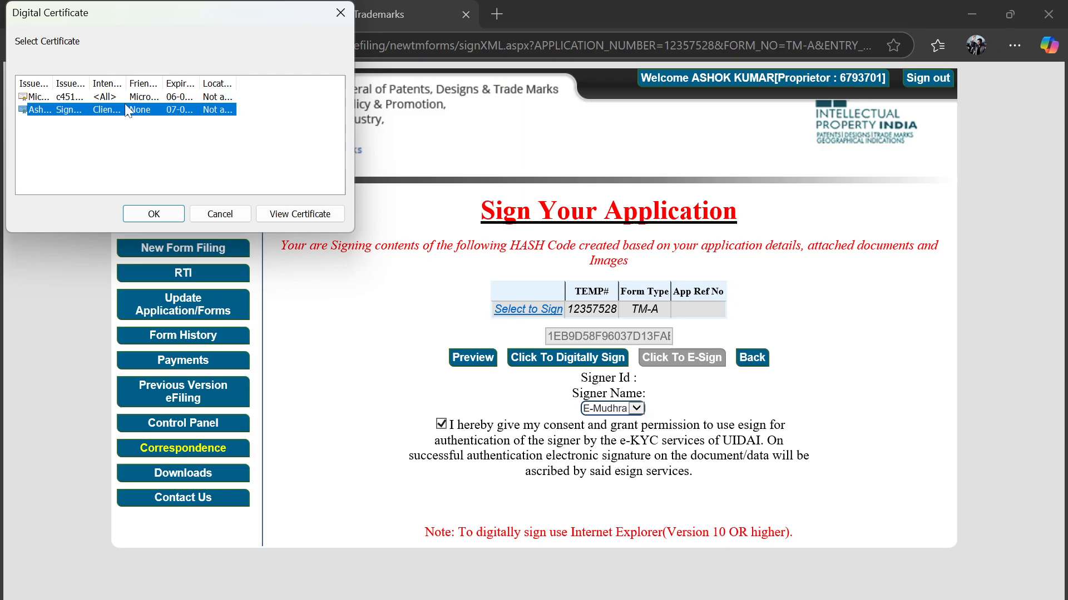
{"action": "left_click", "coordinate": [170, 212]}
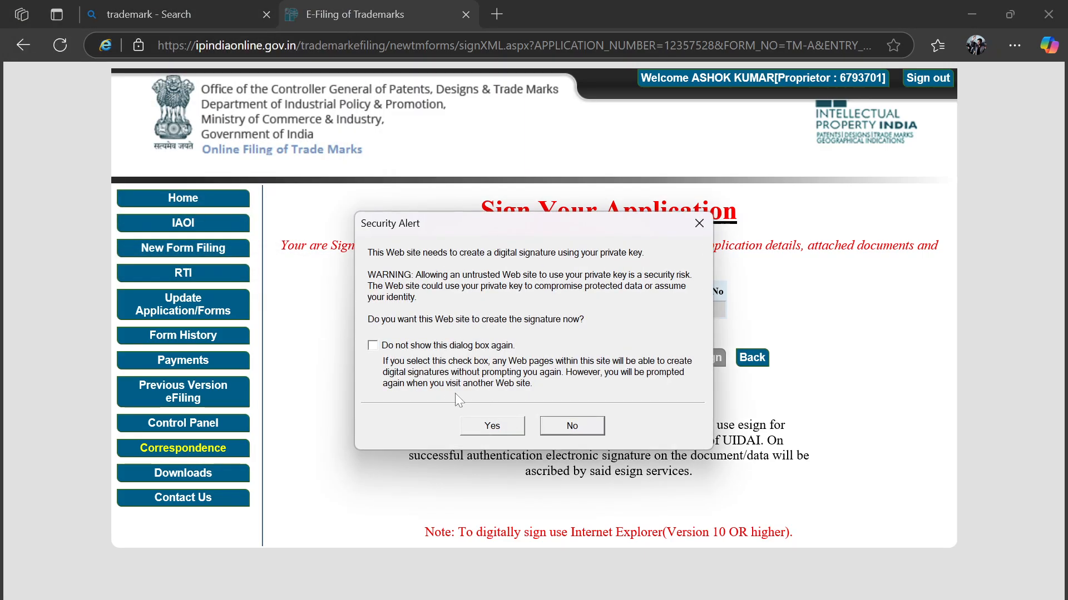
{"action": "left_click", "coordinate": [491, 427]}
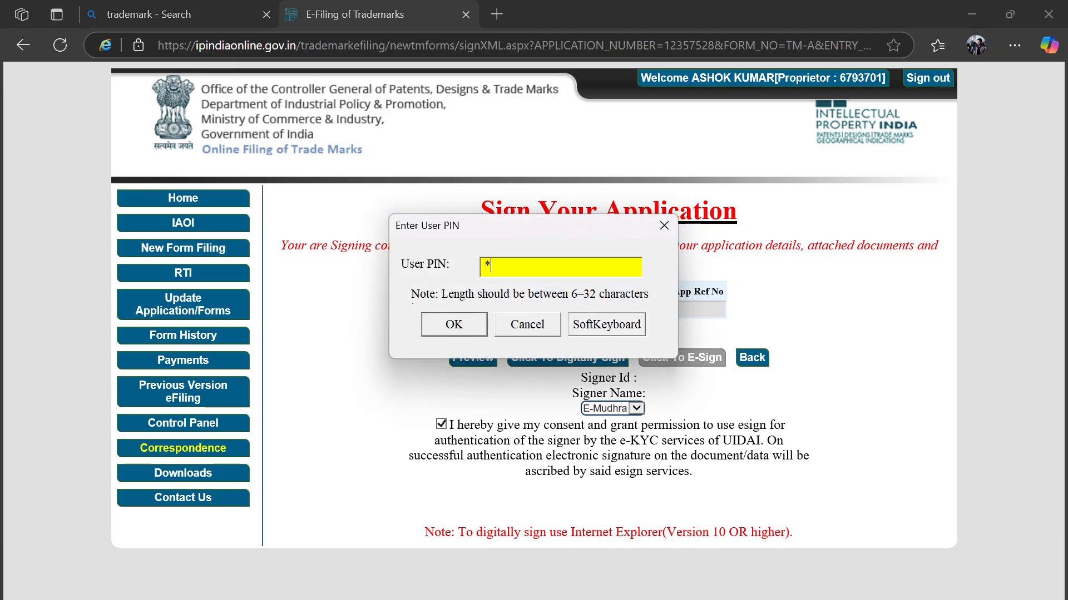
{"action": "type", "text": "********"}
{"action": "left_click", "coordinate": [454, 325]}
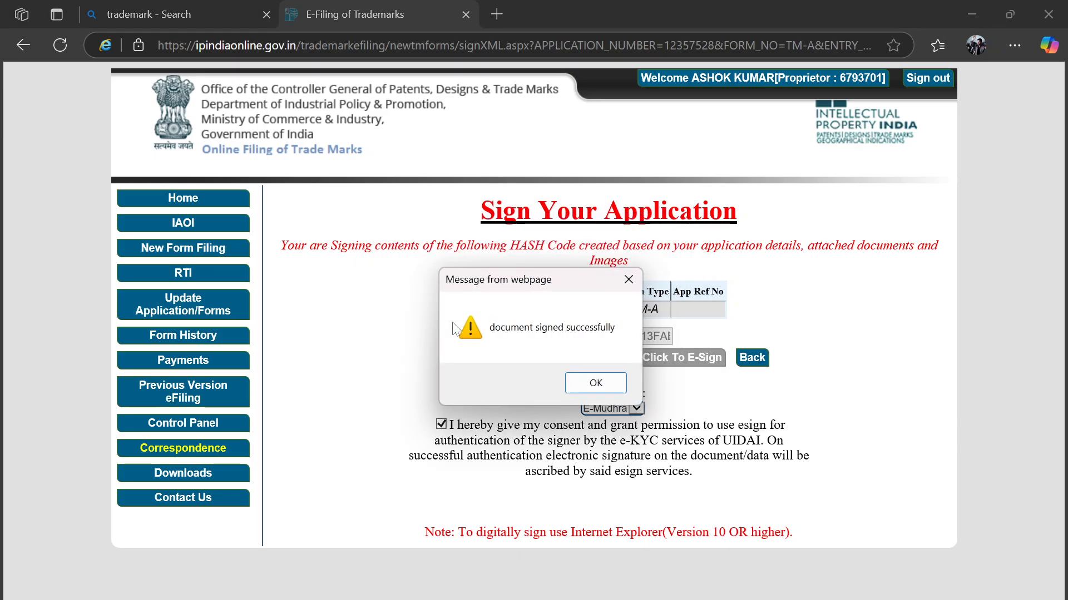
{"action": "left_click", "coordinate": [596, 383]}
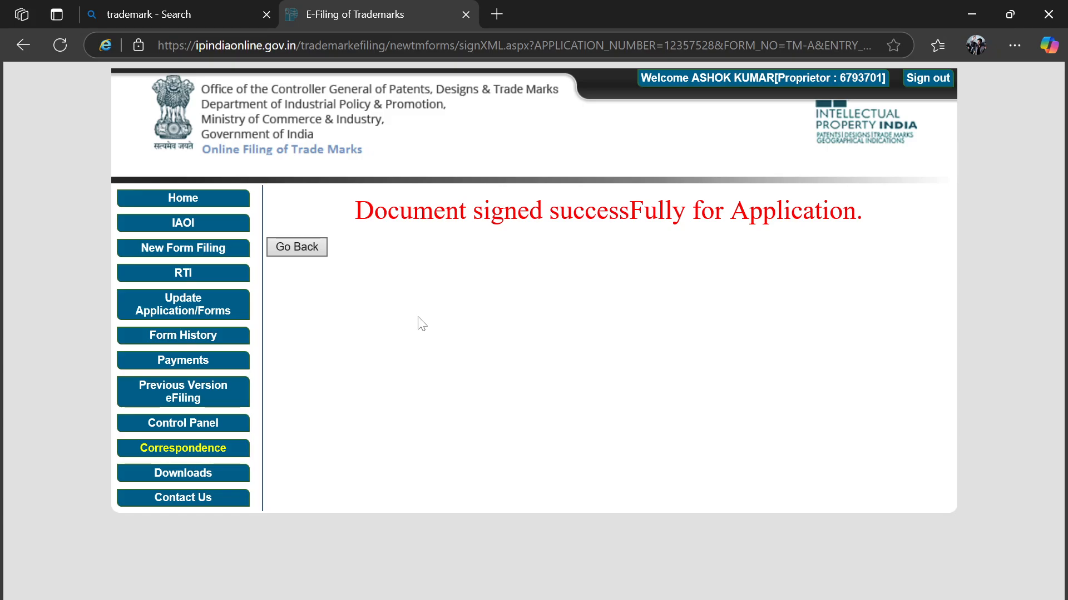
{"action": "left_click", "coordinate": [316, 248]}
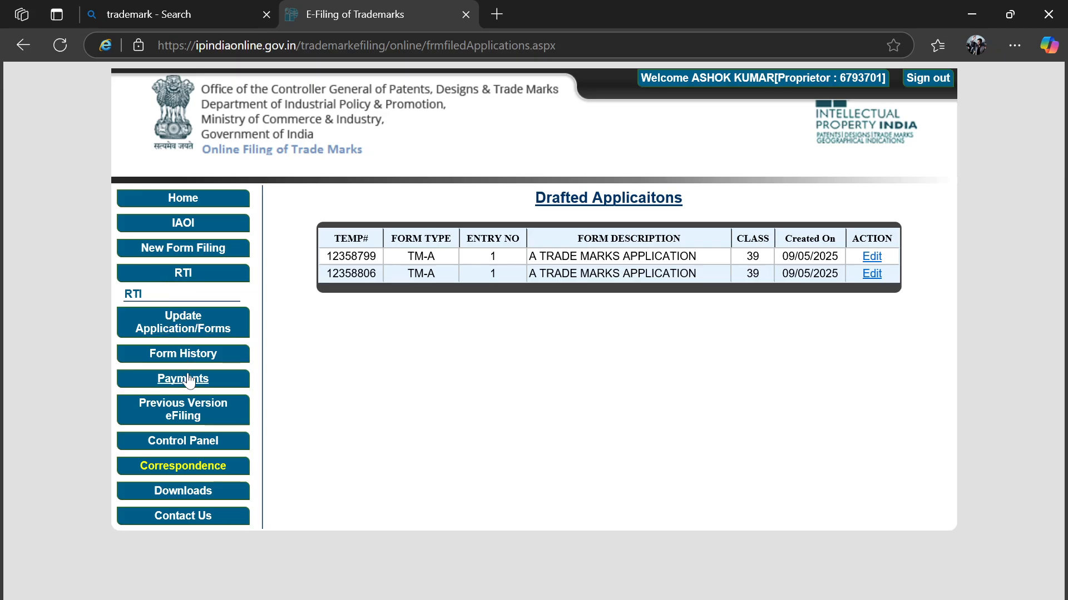
Step: Under Payments > Make Payment, select the TM-A form and proceed to pay
{"action": "left_click", "coordinate": [213, 378]}
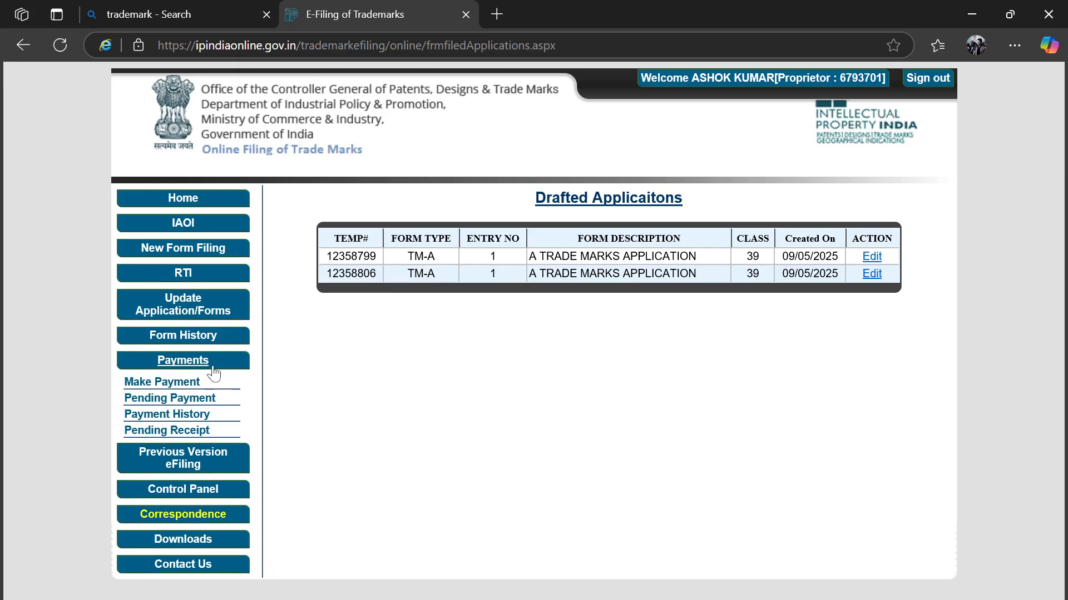
{"action": "left_click", "coordinate": [172, 384]}
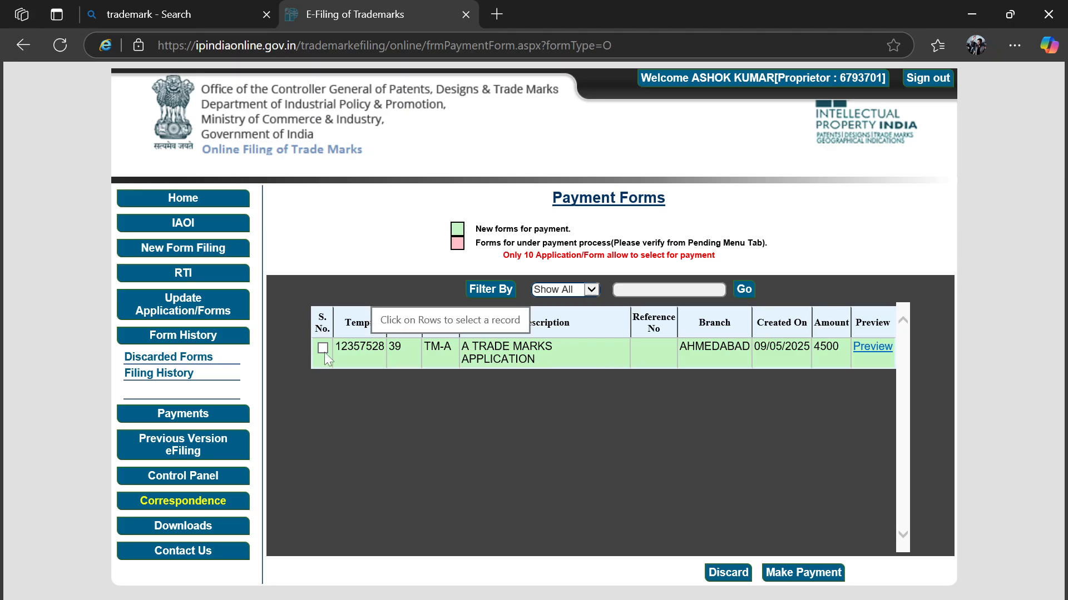
{"action": "left_click", "coordinate": [322, 348]}
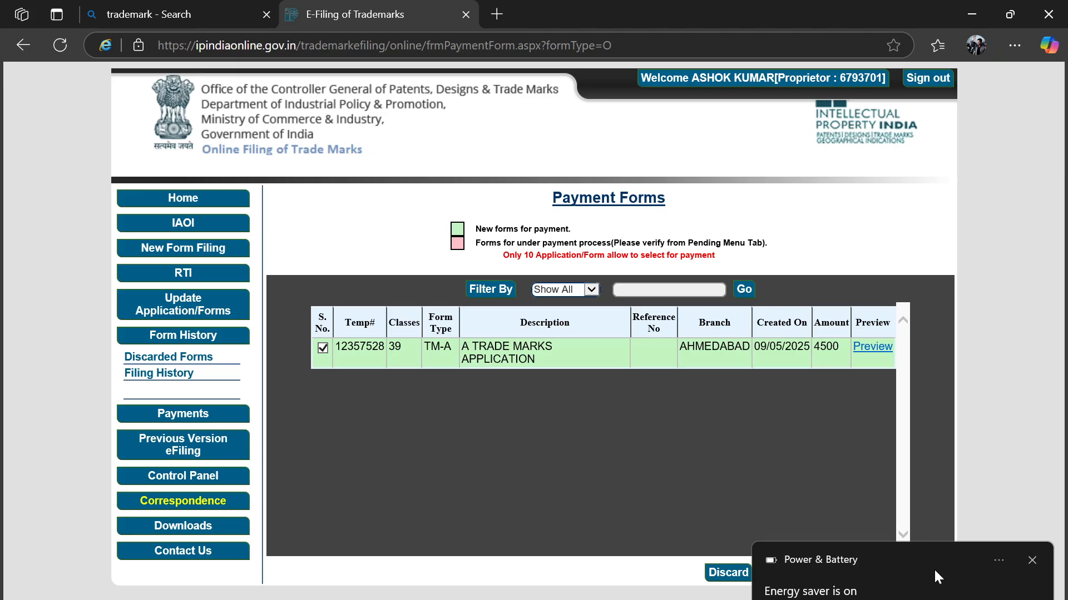
{"action": "left_click", "coordinate": [1032, 564]}
{"action": "left_click", "coordinate": [805, 572]}
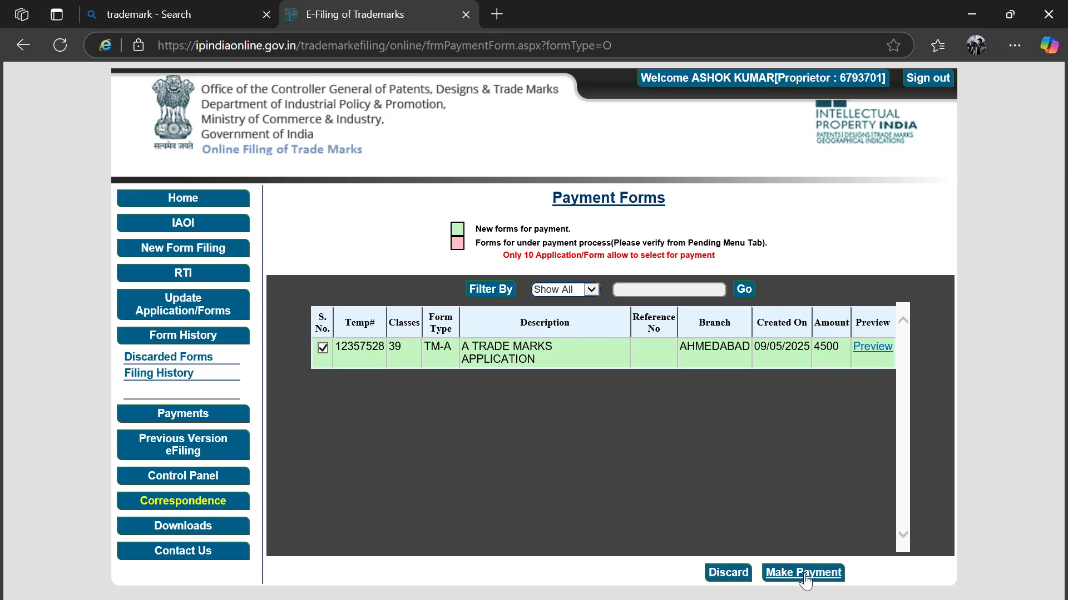
Step: Agree to the NTRP payment terms and conditions, then sign out of the portal
{"action": "scroll", "coordinate": [556, 395], "scroll_direction": "down", "scroll_amount": 10}
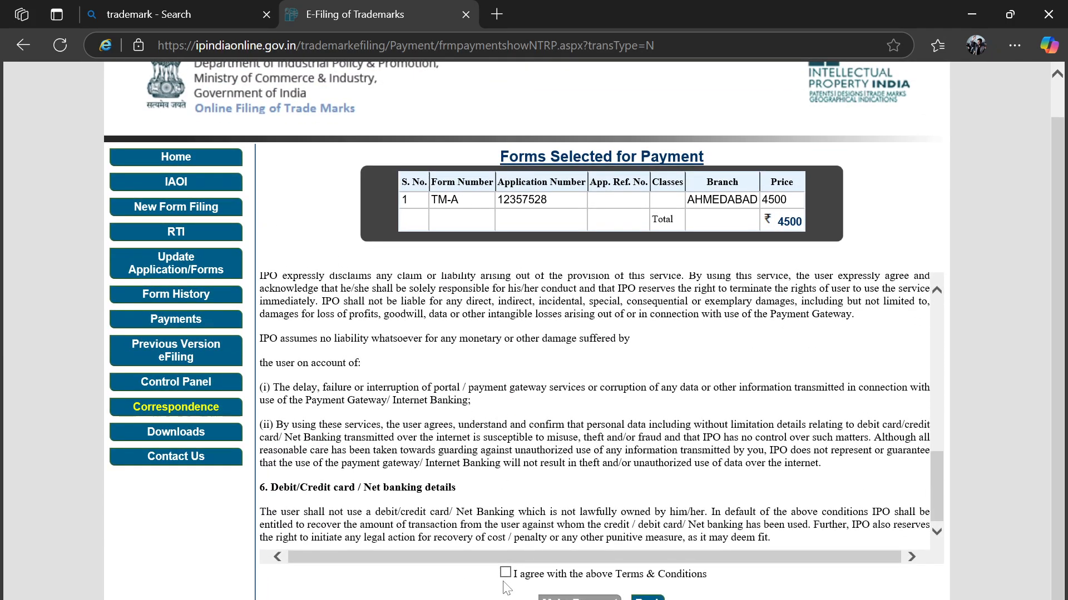
{"action": "left_click", "coordinate": [505, 572]}
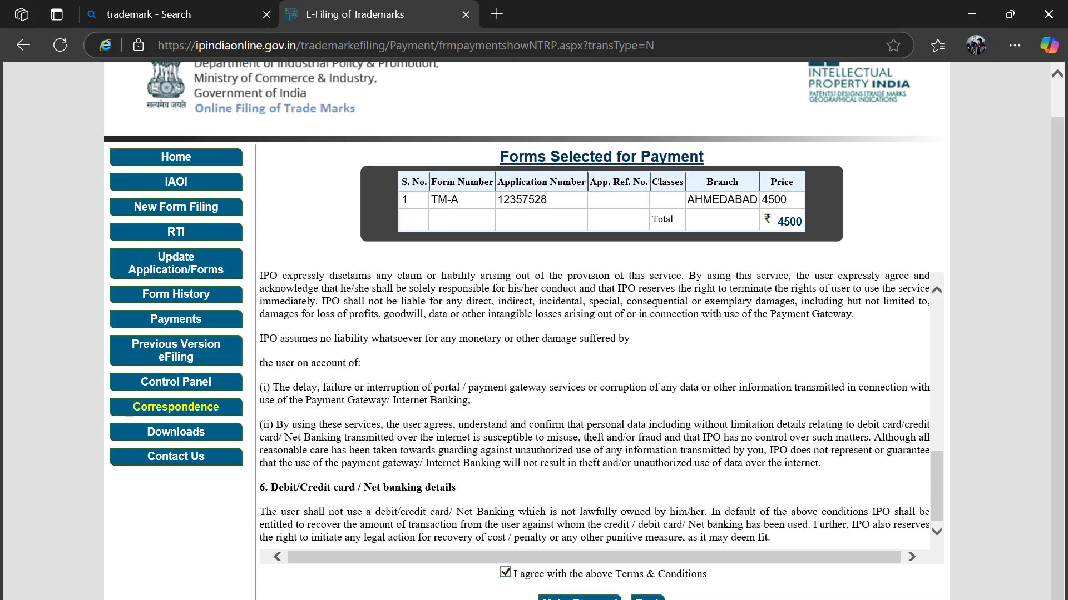
{"action": "scroll", "coordinate": [567, 425], "scroll_direction": "down", "scroll_amount": 10}
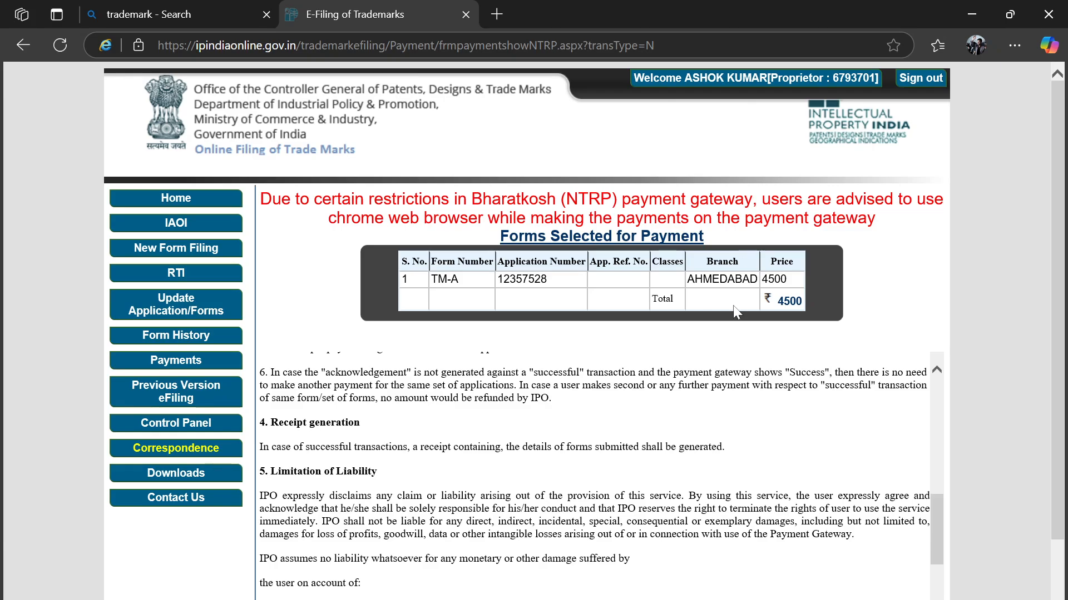
{"action": "scroll", "coordinate": [721, 345], "scroll_direction": "down", "scroll_amount": 2}
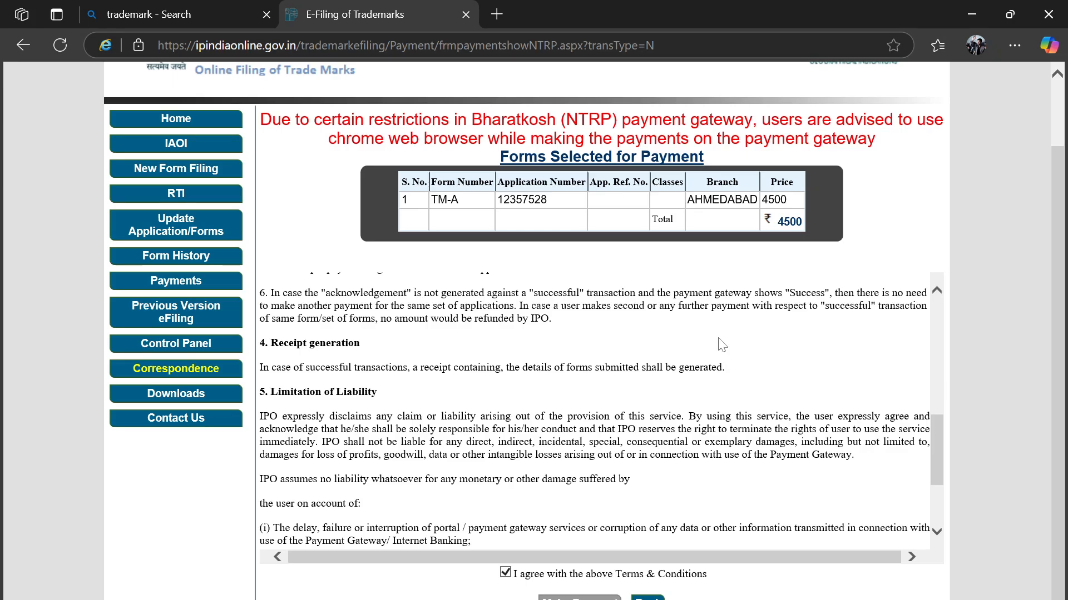
{"action": "scroll", "coordinate": [721, 345], "scroll_direction": "up", "scroll_amount": 10}
{"action": "scroll", "coordinate": [722, 345], "scroll_direction": "down", "scroll_amount": 1}
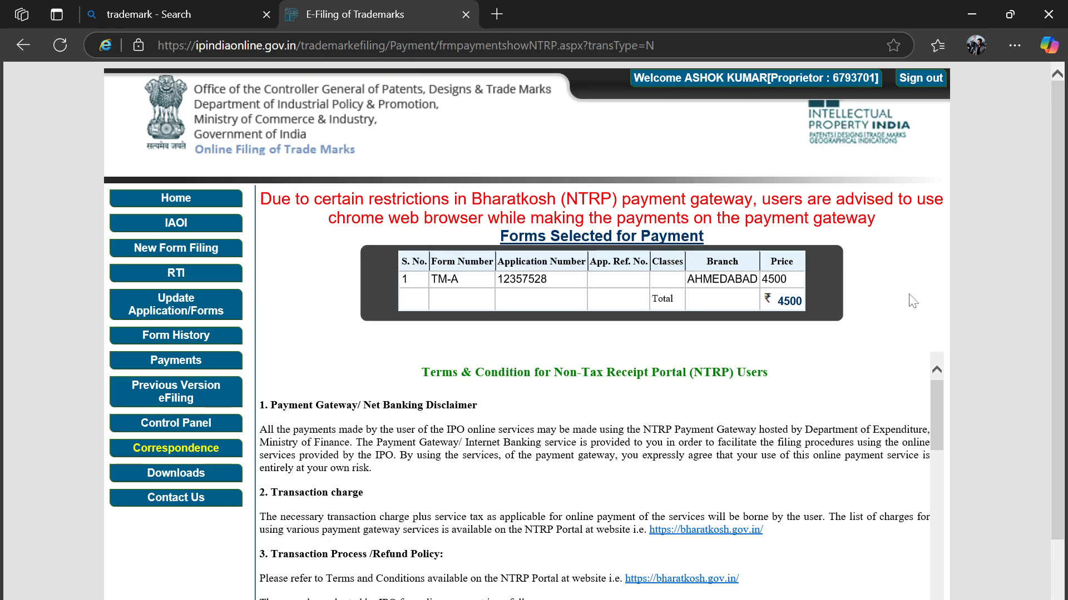
{"action": "left_click", "coordinate": [929, 81]}
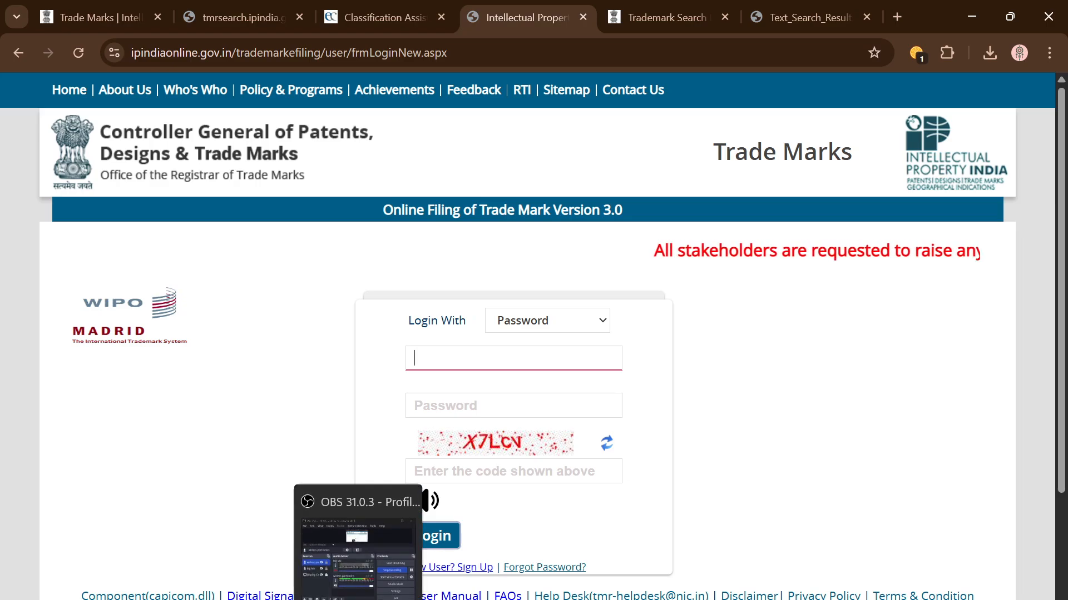
Step: Back on Forms Selected for Payment, agree to the terms and start paying the 4500 fee
{"action": "left_click", "coordinate": [358, 599]}
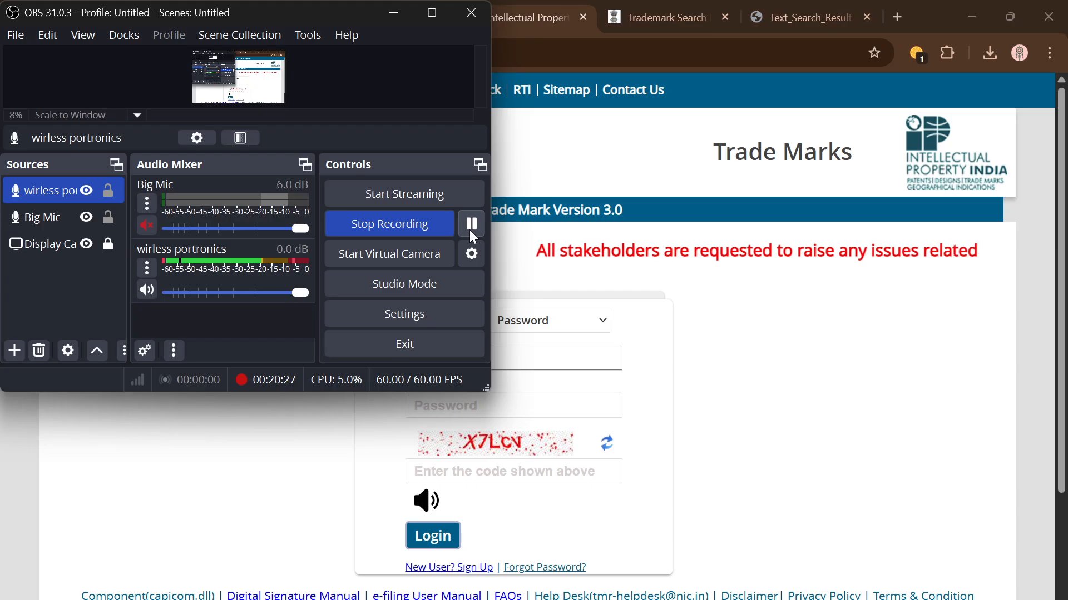
{"action": "left_click", "coordinate": [471, 224]}
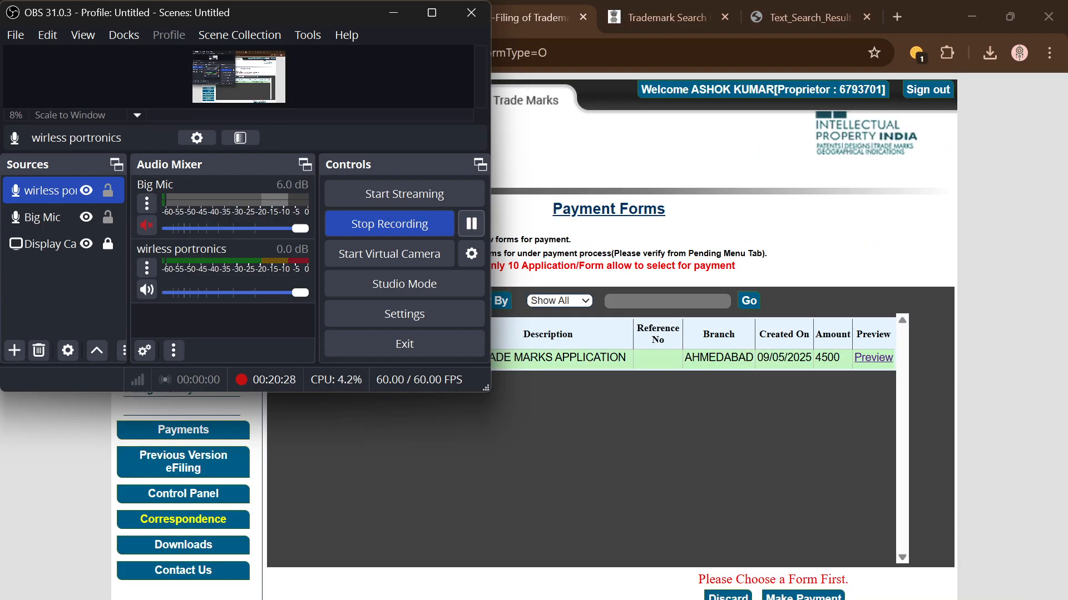
{"action": "left_click", "coordinate": [789, 206]}
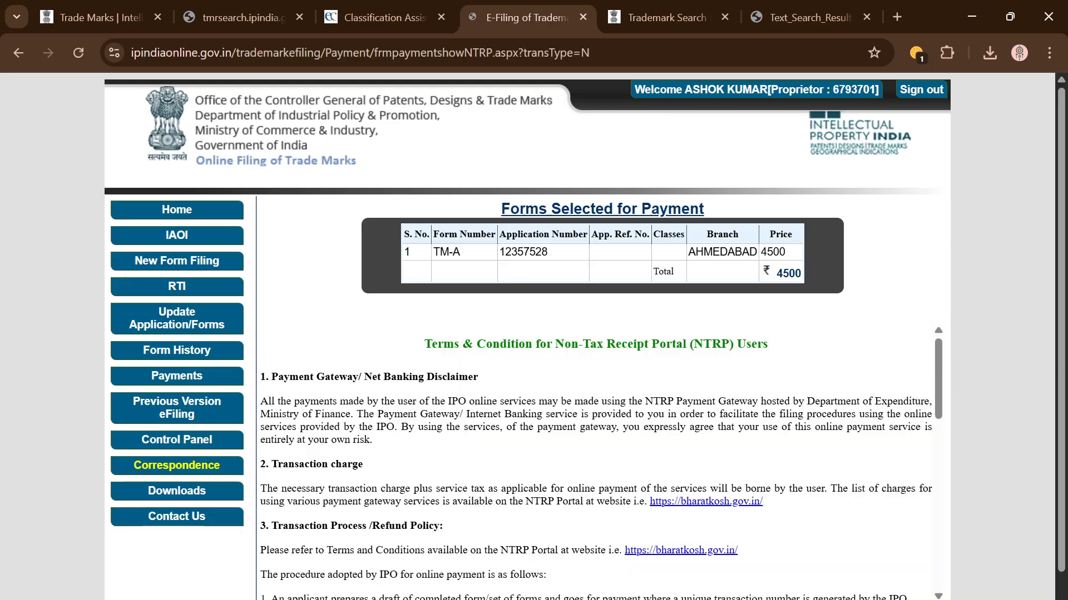
{"action": "scroll", "coordinate": [645, 409], "scroll_direction": "down", "scroll_amount": 10}
{"action": "scroll", "coordinate": [645, 409], "scroll_direction": "down", "scroll_amount": 1}
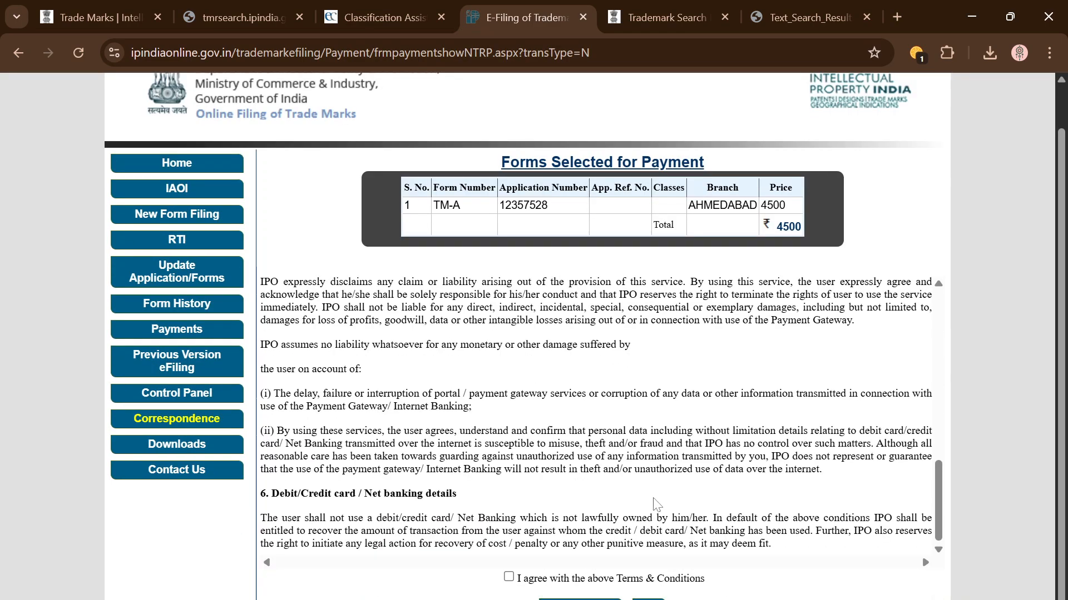
{"action": "left_click", "coordinate": [514, 579]}
{"action": "left_click", "coordinate": [587, 599]}
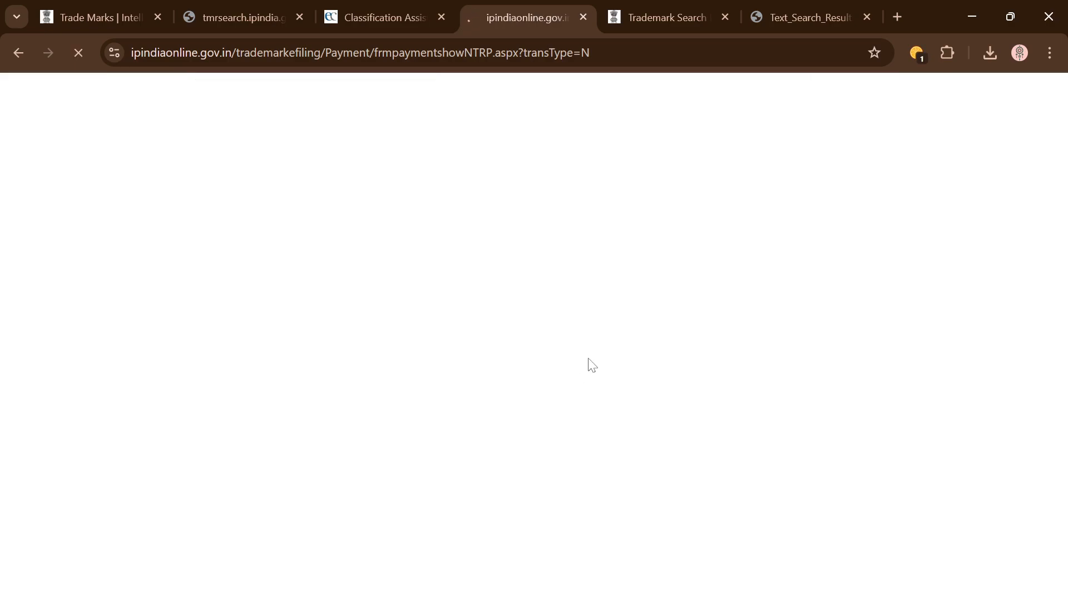